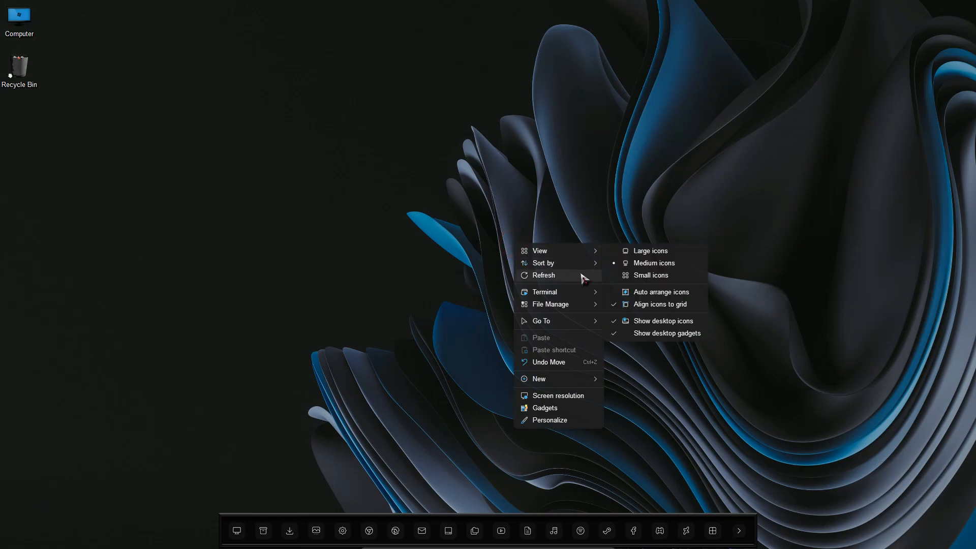
- View the hidden notification icons and the Start menu from the dock, dismissing each
{"action": "left_click", "coordinate": [695, 260]}
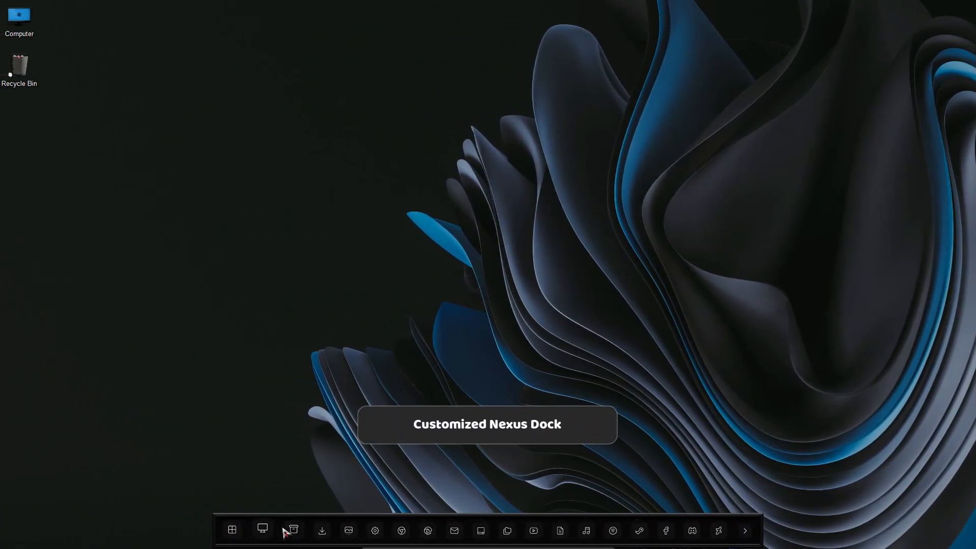
{"action": "left_click", "coordinate": [740, 529]}
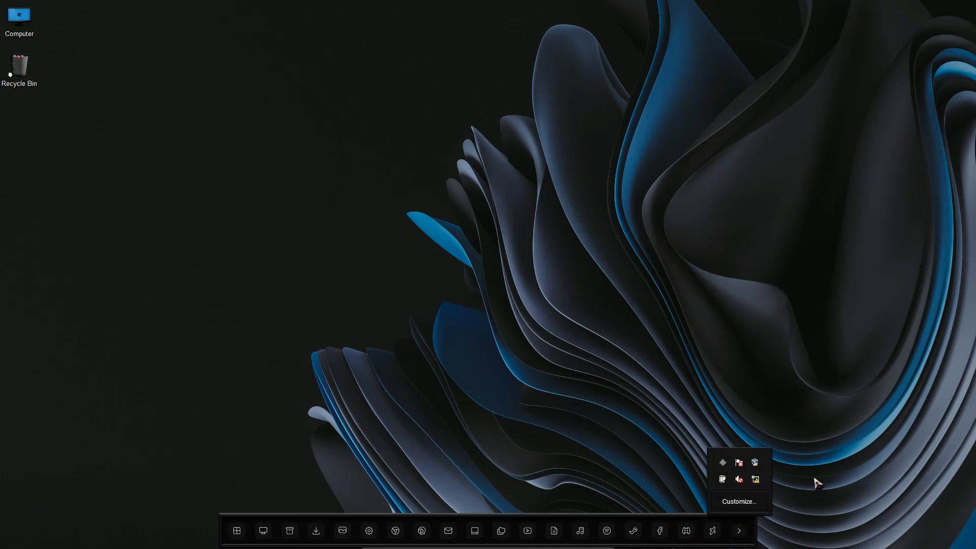
{"action": "left_click", "coordinate": [814, 480]}
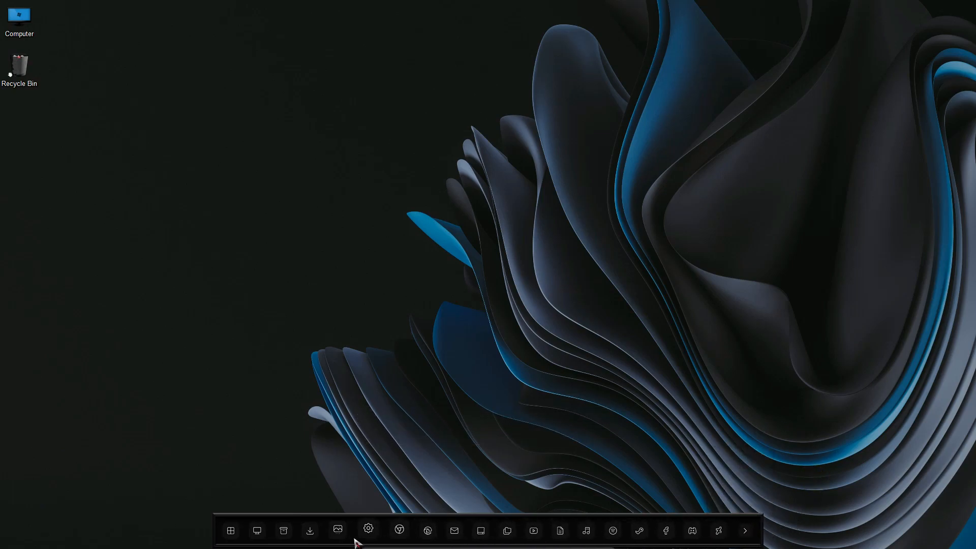
{"action": "left_click", "coordinate": [234, 530]}
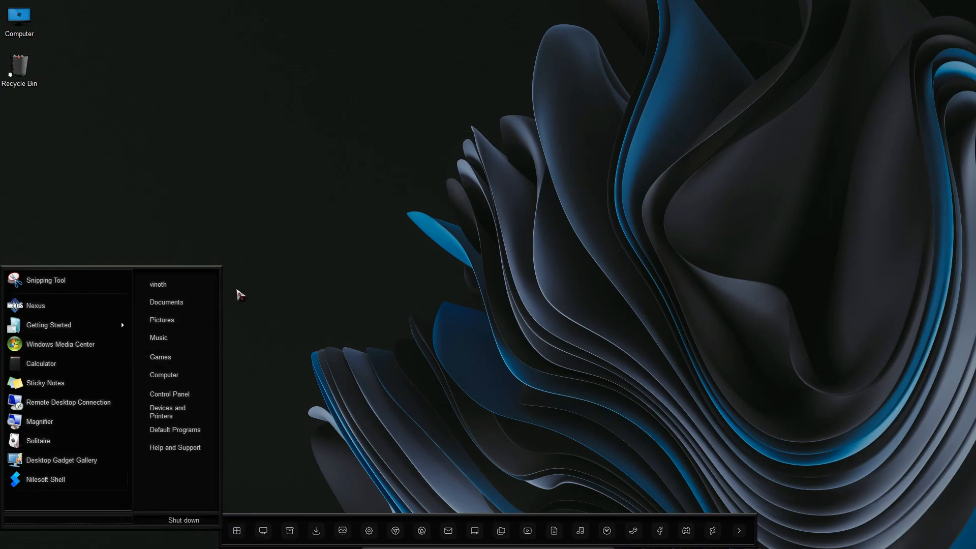
{"action": "left_click", "coordinate": [237, 290]}
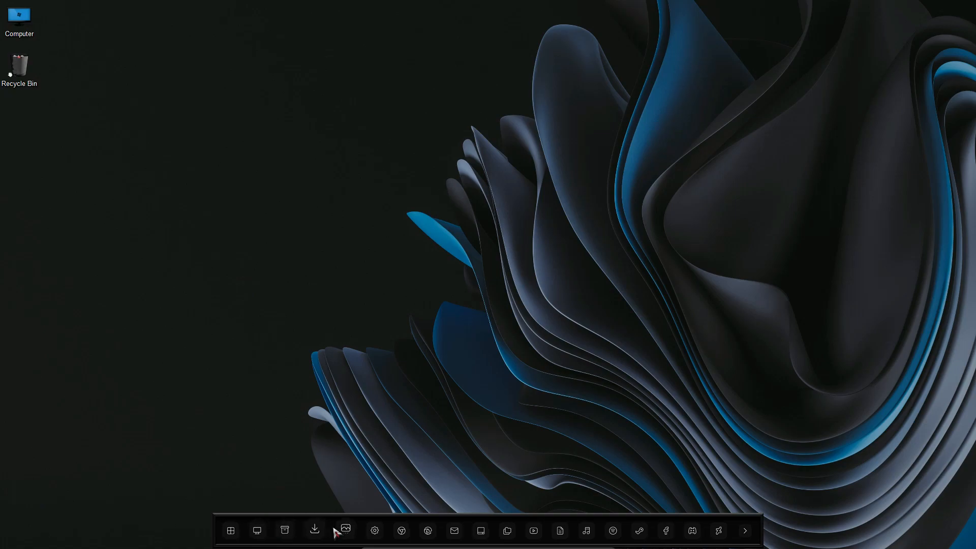
- Open the Libraries window and browse through Favorites, Libraries and Computer into Local Disk (C:)
{"action": "left_click", "coordinate": [500, 531]}
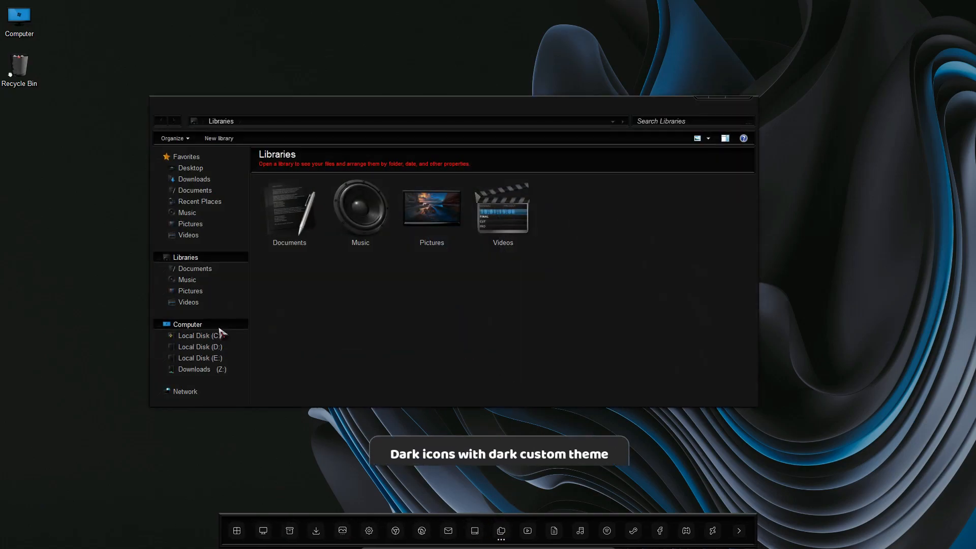
{"action": "left_click", "coordinate": [205, 158]}
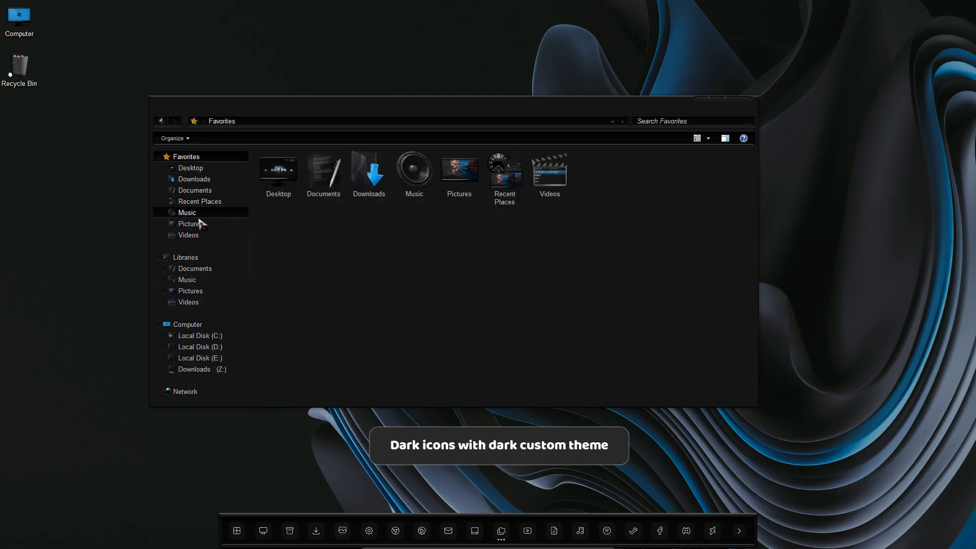
{"action": "left_click", "coordinate": [197, 258]}
{"action": "left_click", "coordinate": [200, 325]}
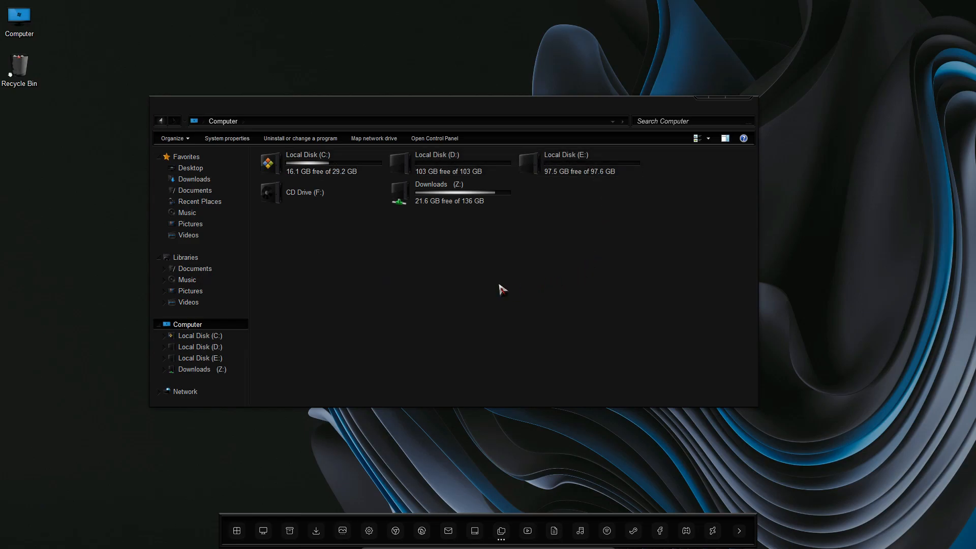
{"action": "double_click", "coordinate": [330, 173]}
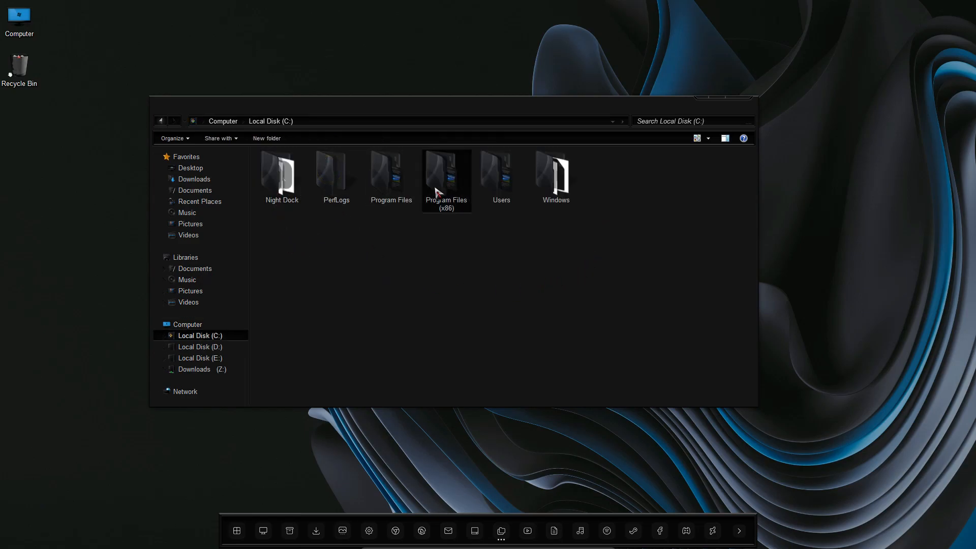
- Maximize the Local Disk (C:) window, restore it to its previous size and minimize it
{"action": "double_click", "coordinate": [652, 103]}
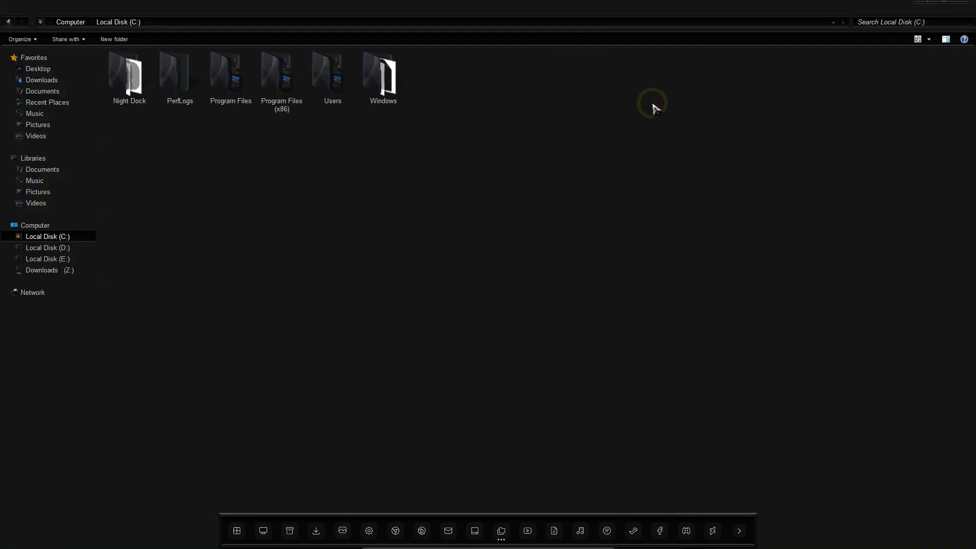
{"action": "double_click", "coordinate": [629, 10]}
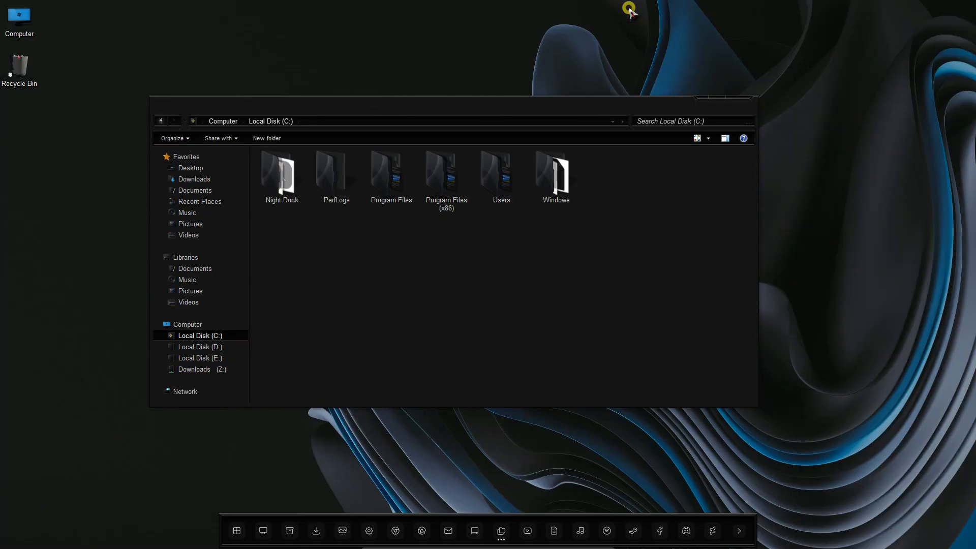
{"action": "left_click", "coordinate": [704, 98]}
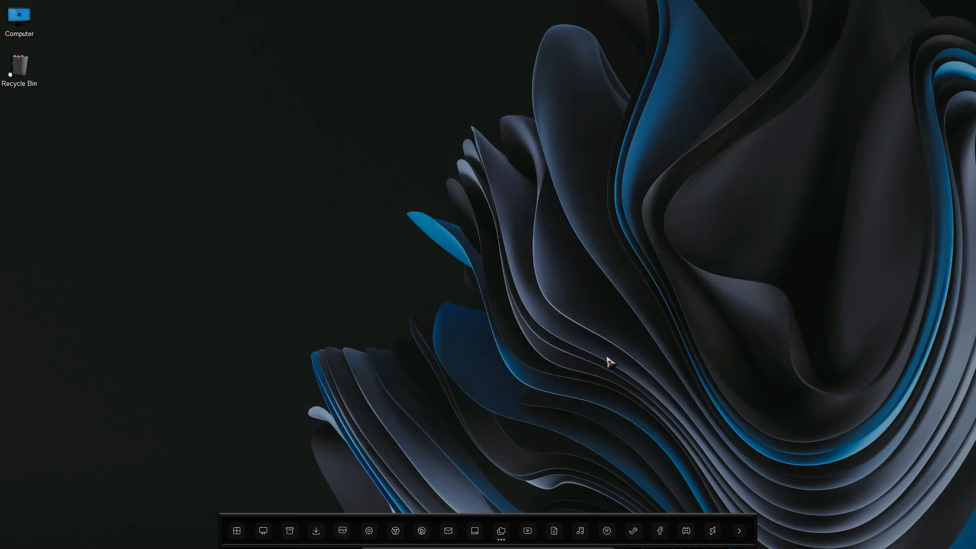
- Open extra Computer windows, minimize them and close both through the dock's window previews
{"action": "mouse_move", "coordinate": [501, 529]}
{"action": "key", "text": "super+e"}
{"action": "left_click", "coordinate": [733, 130]}
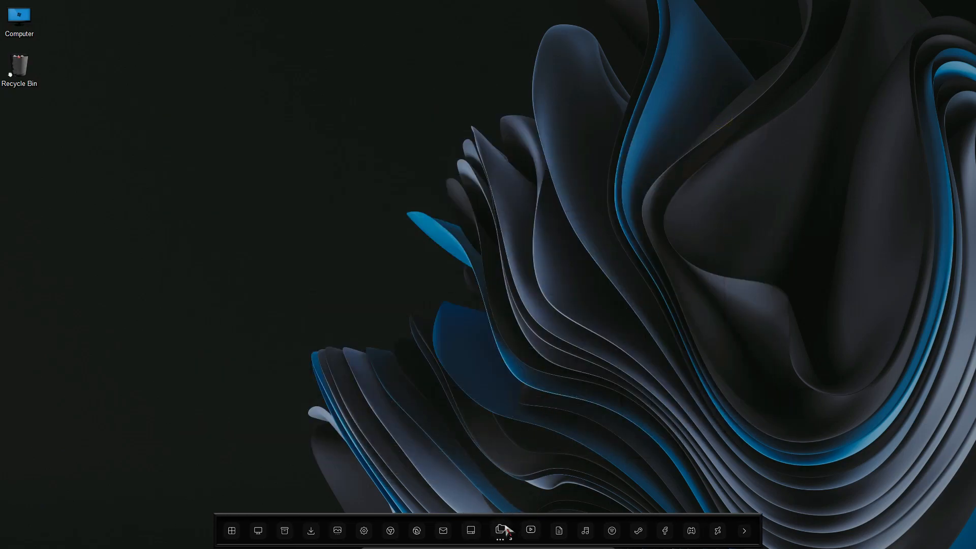
{"action": "mouse_move", "coordinate": [502, 531]}
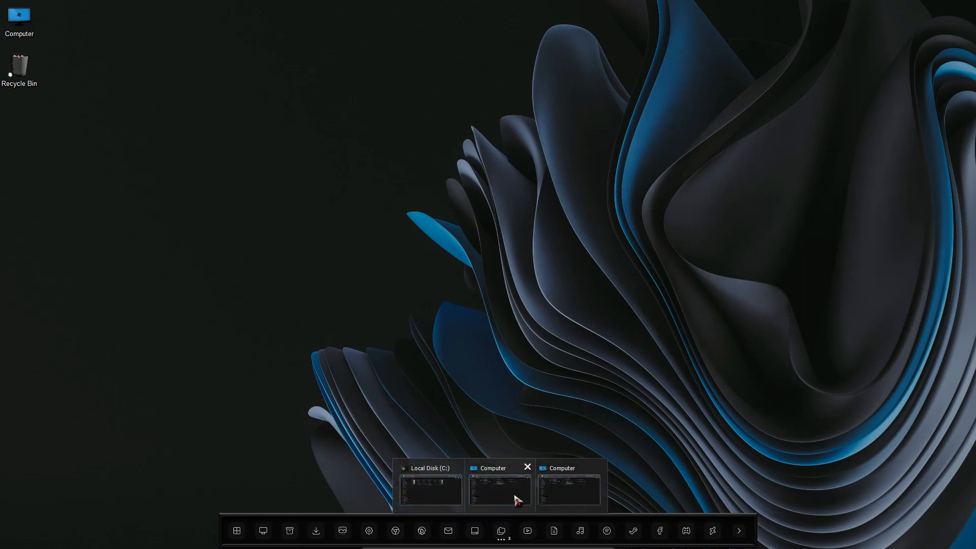
{"action": "left_click", "coordinate": [600, 464]}
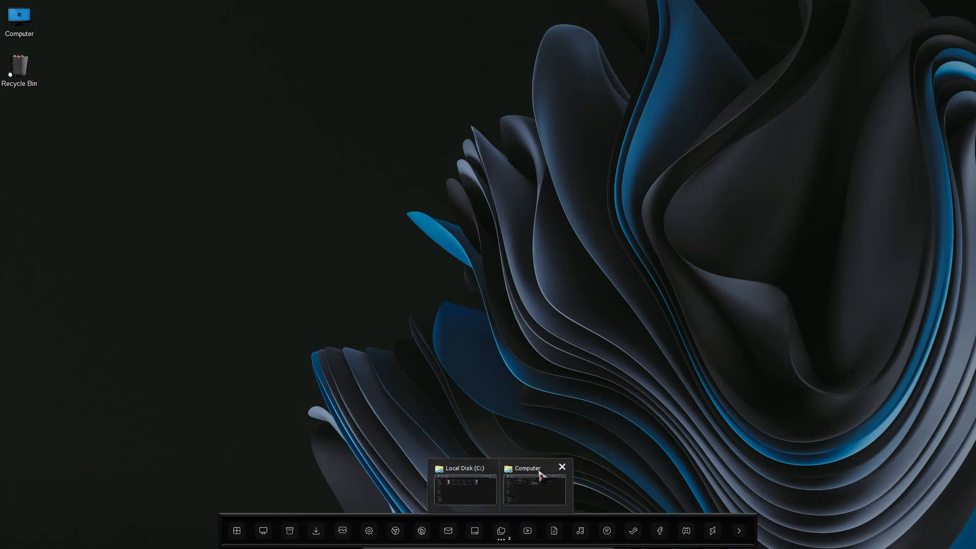
{"action": "left_click", "coordinate": [563, 467]}
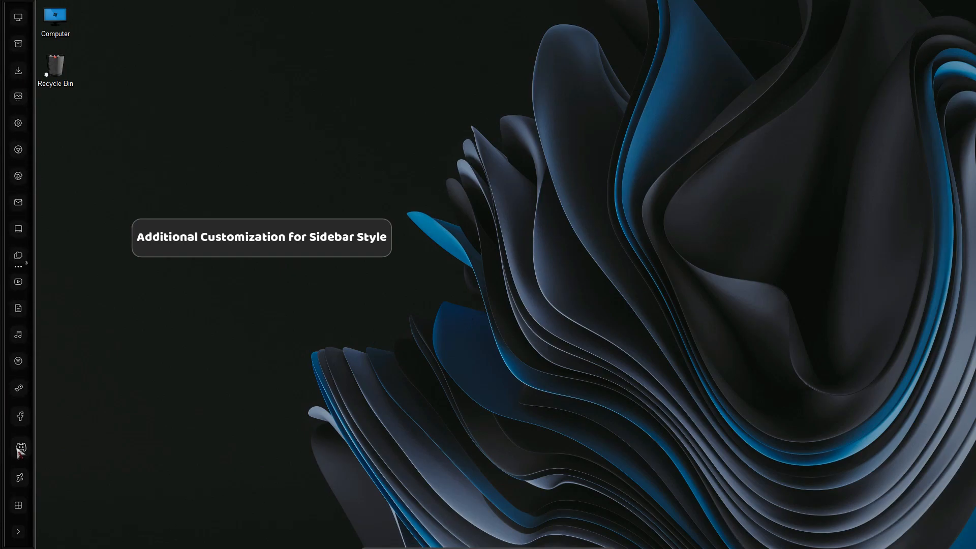
- View the Start menu from the sidebar-style dock and dismiss it
{"action": "left_click", "coordinate": [17, 505]}
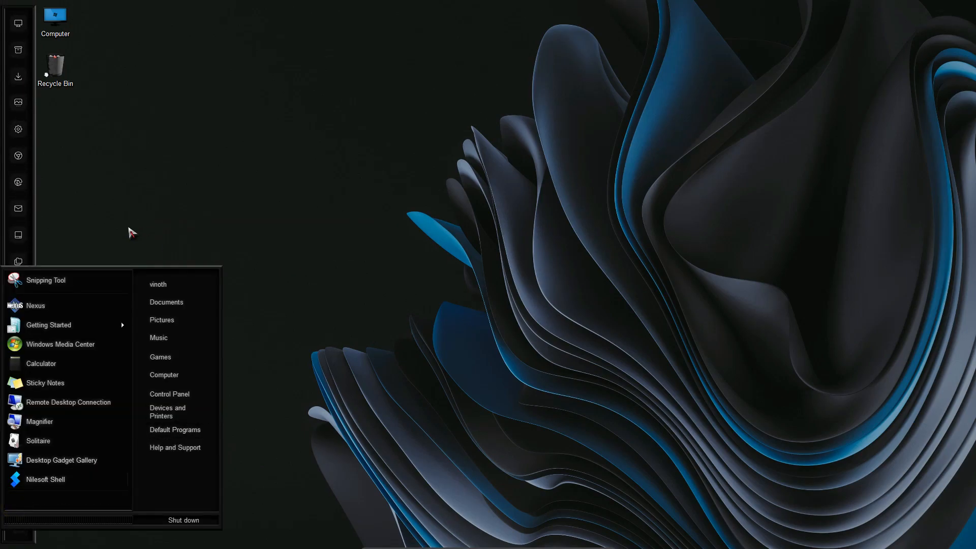
{"action": "left_click", "coordinate": [127, 225]}
- Bring up the Computer window from the sidebar dock, maximize it and open Local Disk (C:)
{"action": "mouse_move", "coordinate": [19, 261]}
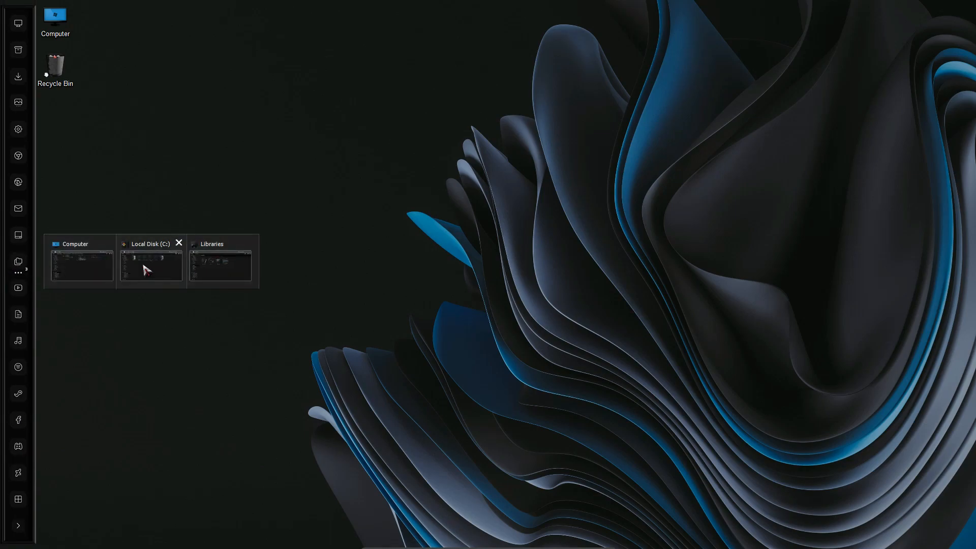
{"action": "mouse_move", "coordinate": [83, 271]}
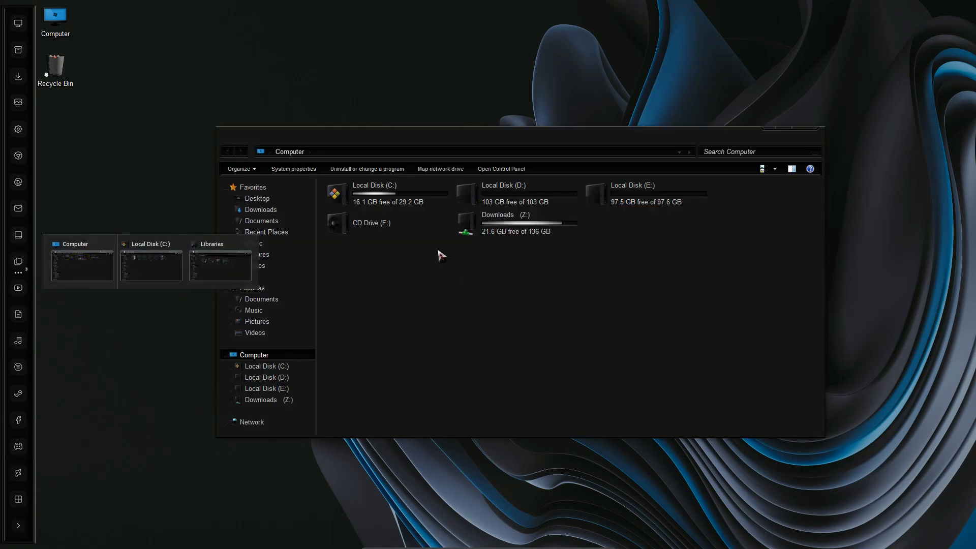
{"action": "double_click", "coordinate": [519, 142]}
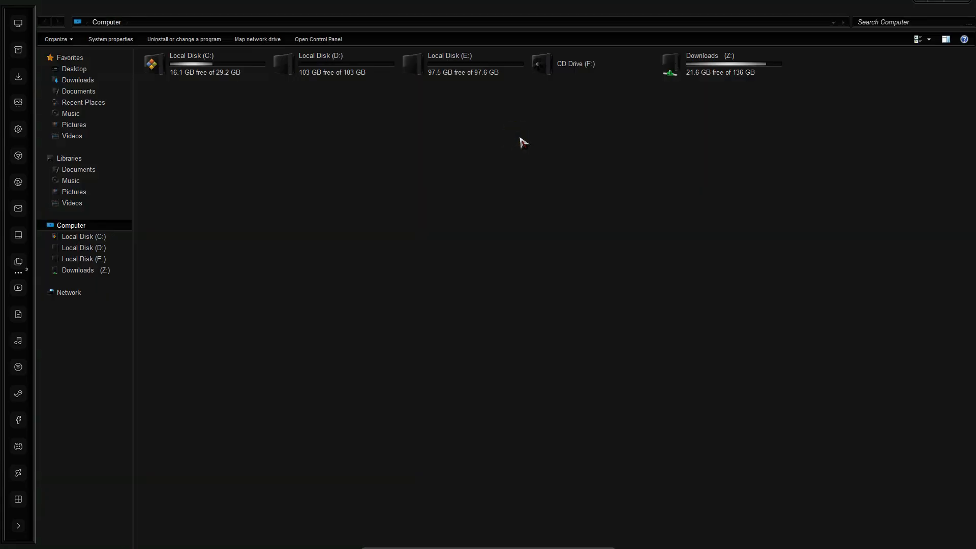
{"action": "double_click", "coordinate": [189, 72]}
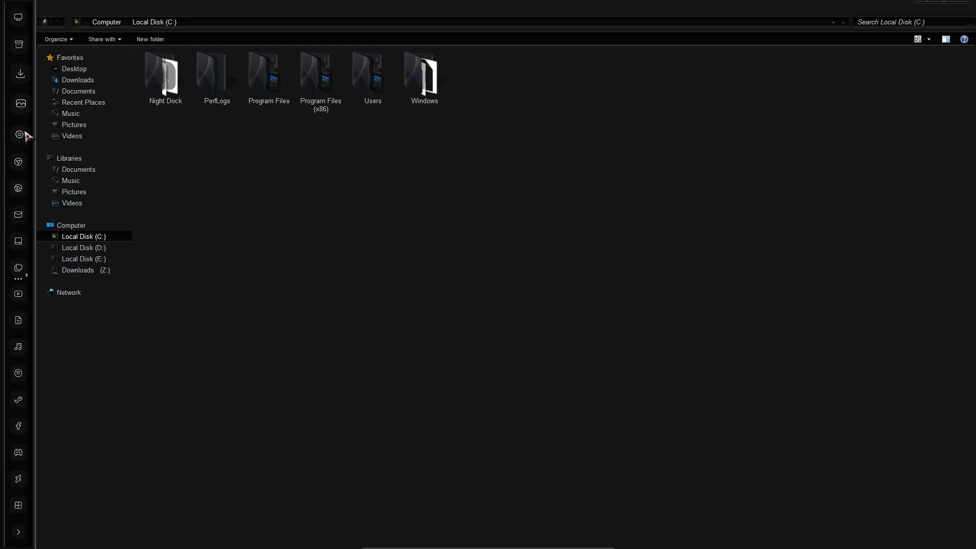
{"action": "left_click", "coordinate": [224, 191]}
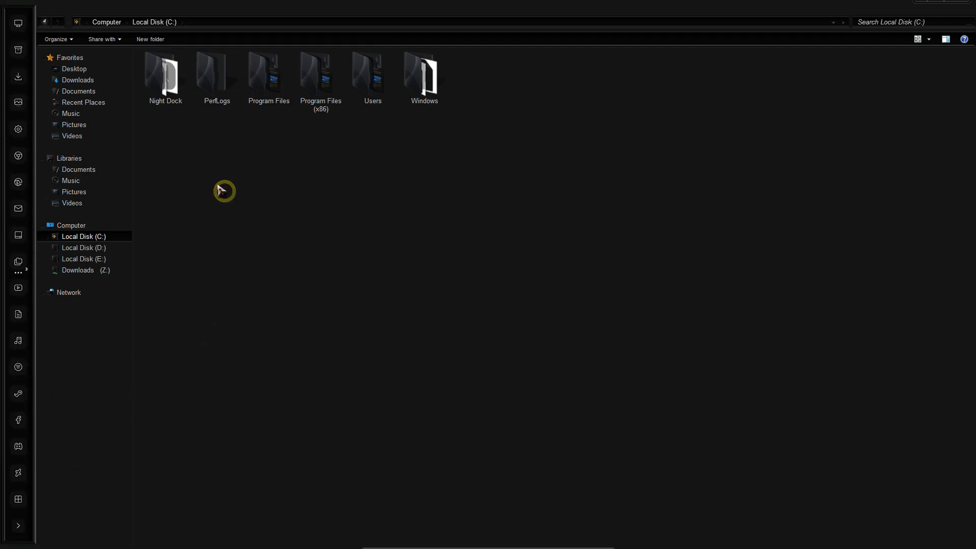
- Open the Downloads folder from the sidebar dock, maximize it, and minimize all open folder windows
{"action": "left_click", "coordinate": [18, 76]}
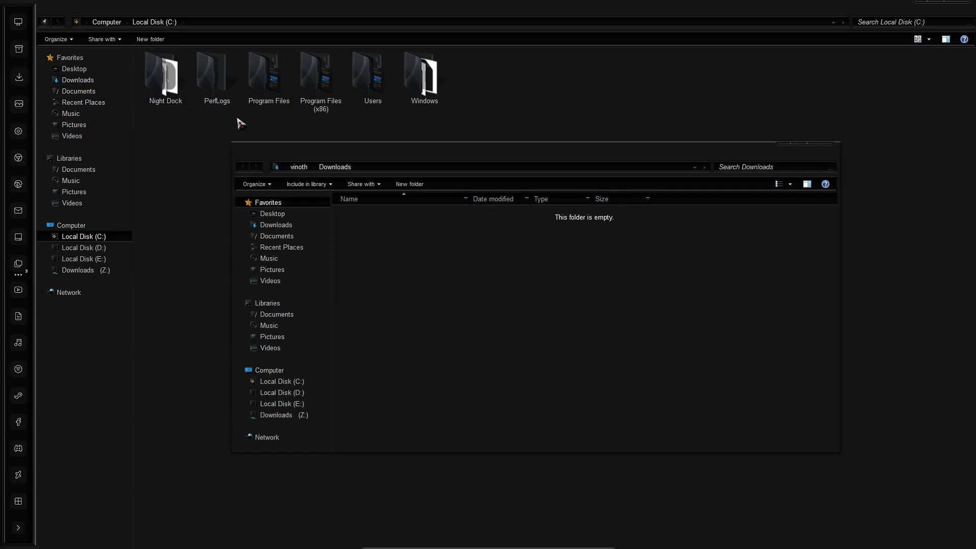
{"action": "double_click", "coordinate": [385, 152]}
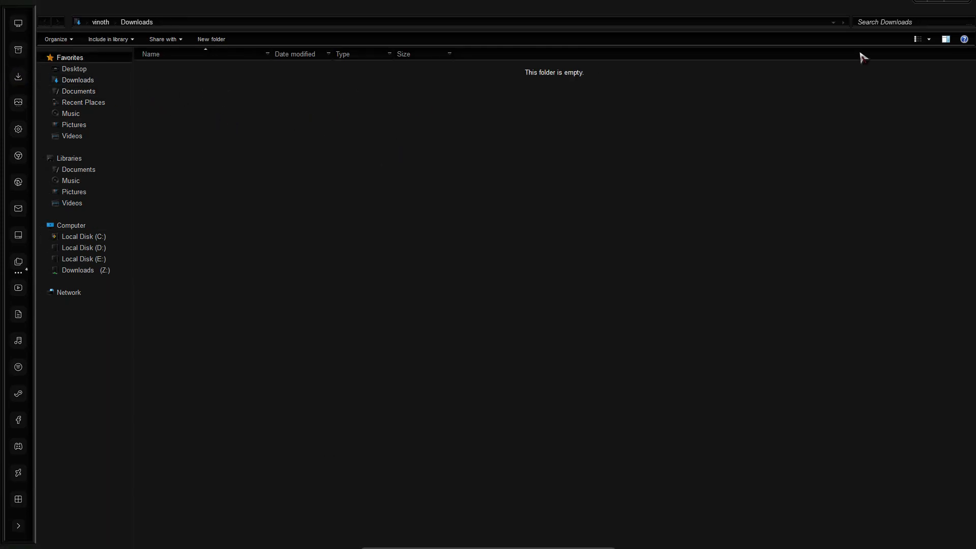
{"action": "left_click", "coordinate": [923, 8]}
{"action": "left_click", "coordinate": [920, 6]}
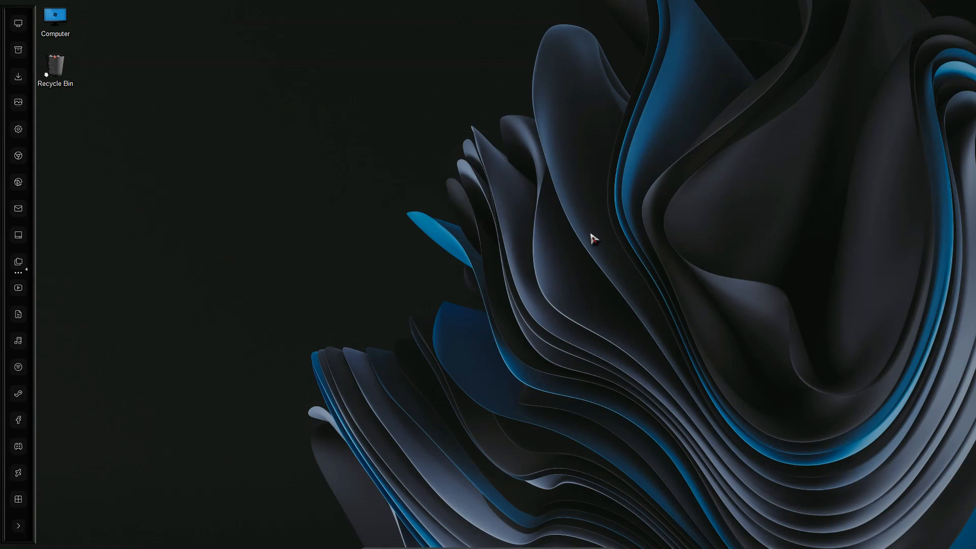
- Close the four open folder windows one by one through the sidebar dock's window previews
{"action": "mouse_move", "coordinate": [21, 261]}
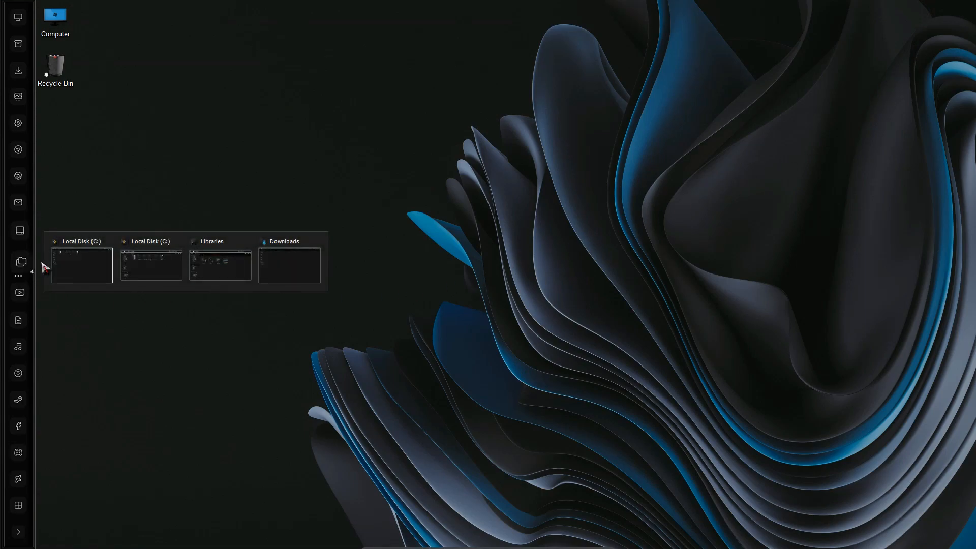
{"action": "left_click", "coordinate": [111, 241]}
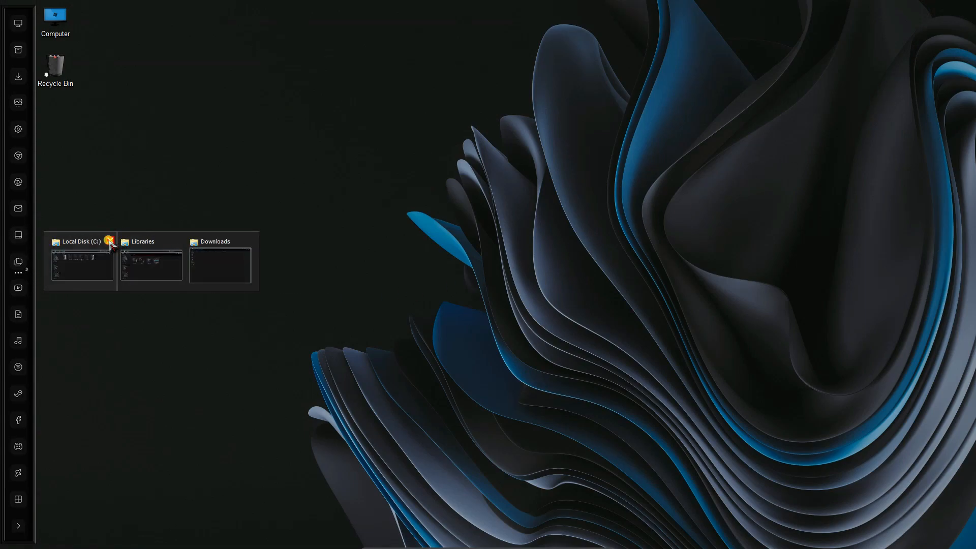
{"action": "left_click", "coordinate": [111, 240]}
{"action": "left_click", "coordinate": [110, 241]}
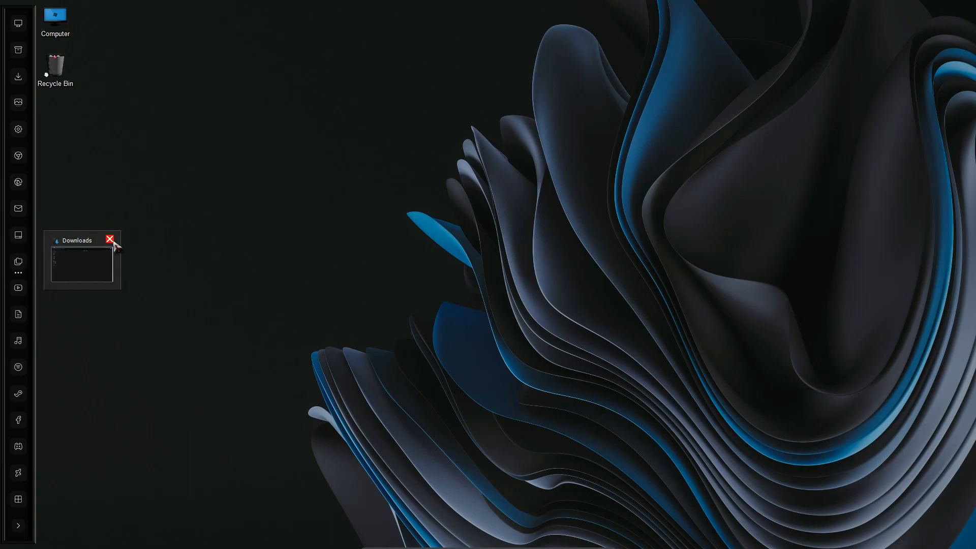
{"action": "left_click", "coordinate": [110, 239]}
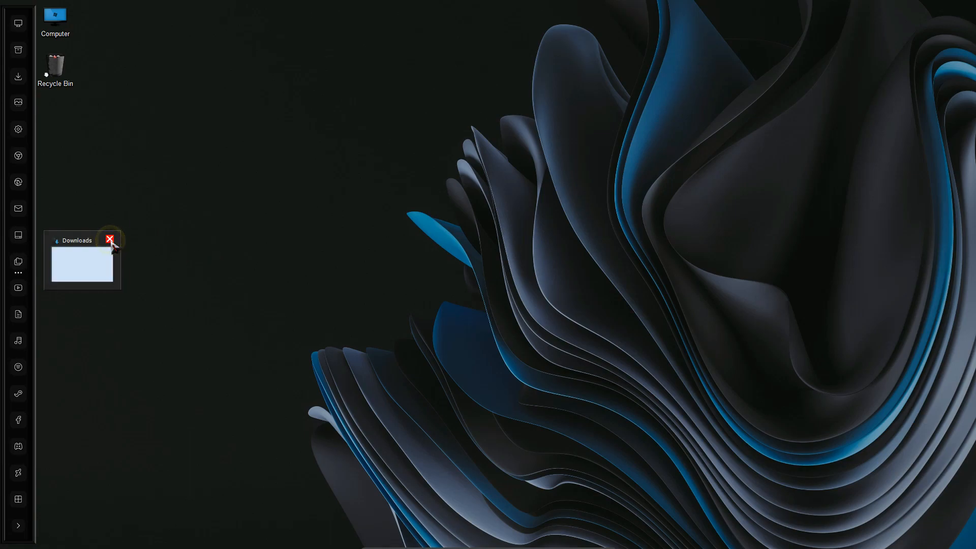
{"action": "right_click", "coordinate": [243, 246]}
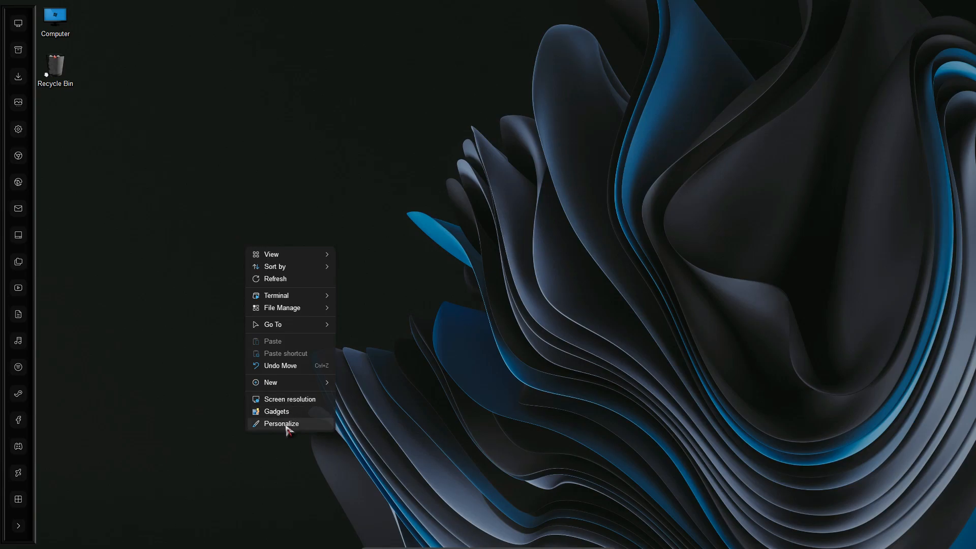
{"action": "left_click", "coordinate": [417, 233]}
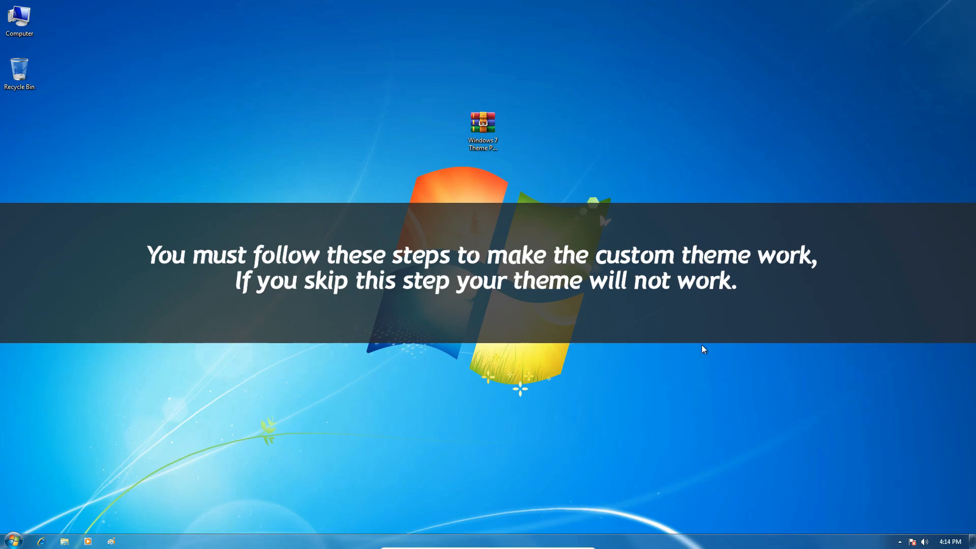
- Search the Start menu for "create res" and open the Create a restore point settings
{"action": "left_click", "coordinate": [10, 535]}
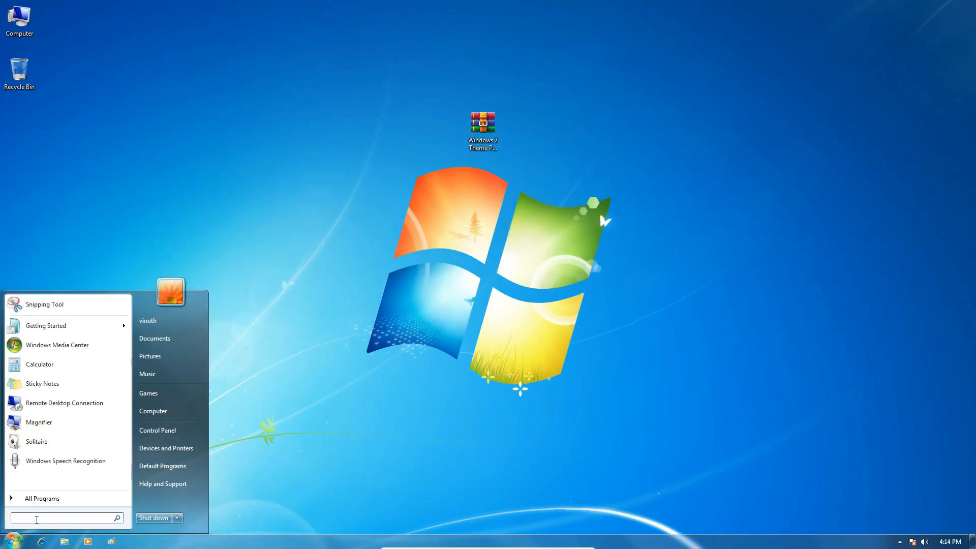
{"action": "type", "text": "create"}
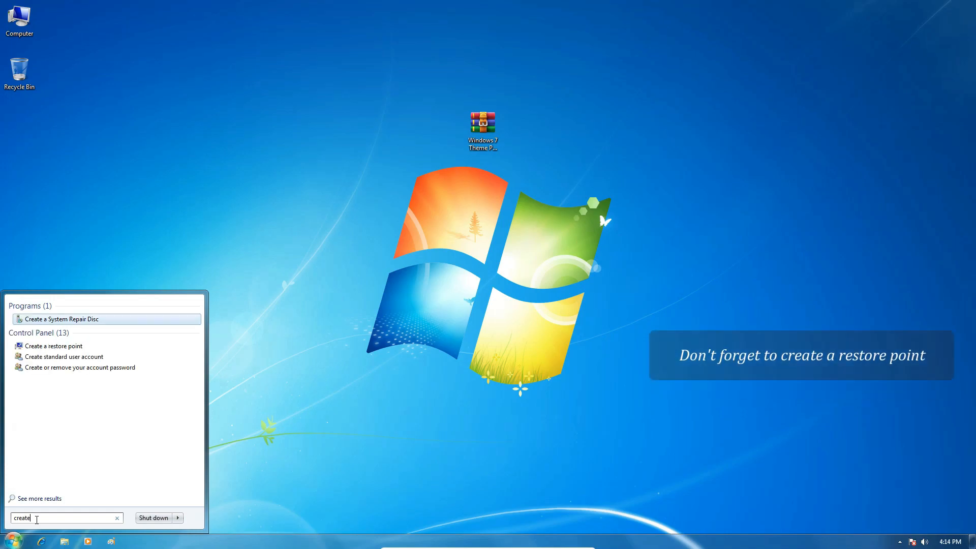
{"action": "type", "text": " res"}
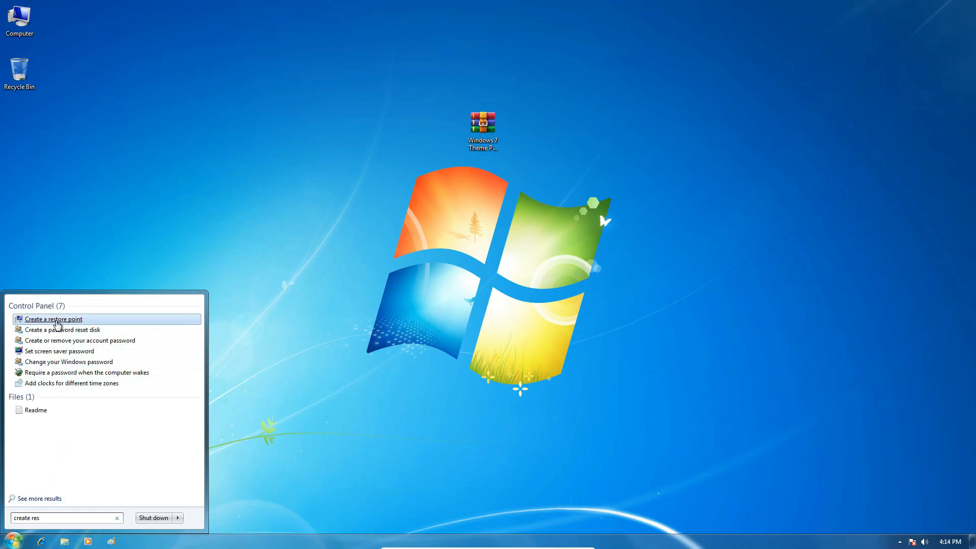
{"action": "left_click", "coordinate": [81, 321]}
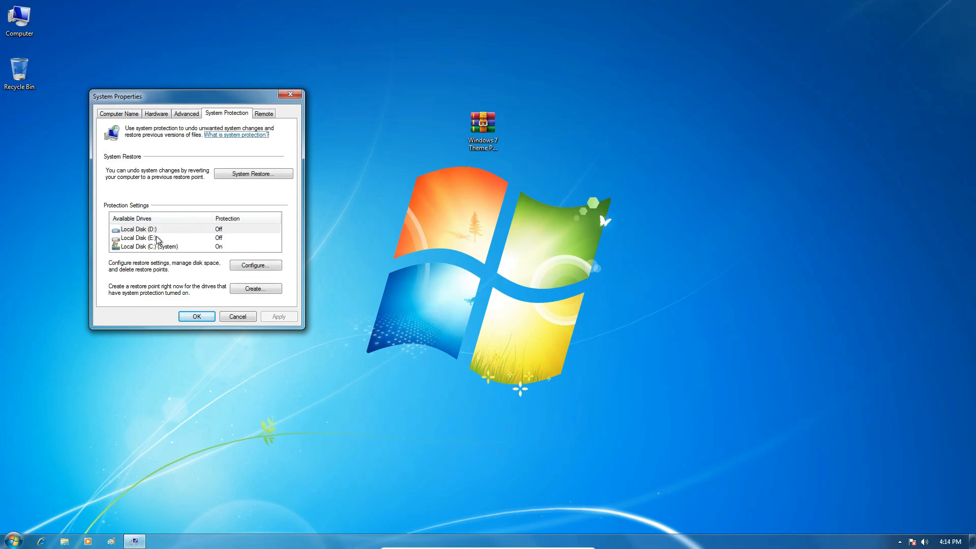
- Configure system protection for Local Disk (C:) with a maximum disk space usage of 1% (299.99 MB) and apply it
{"action": "left_click", "coordinate": [140, 247]}
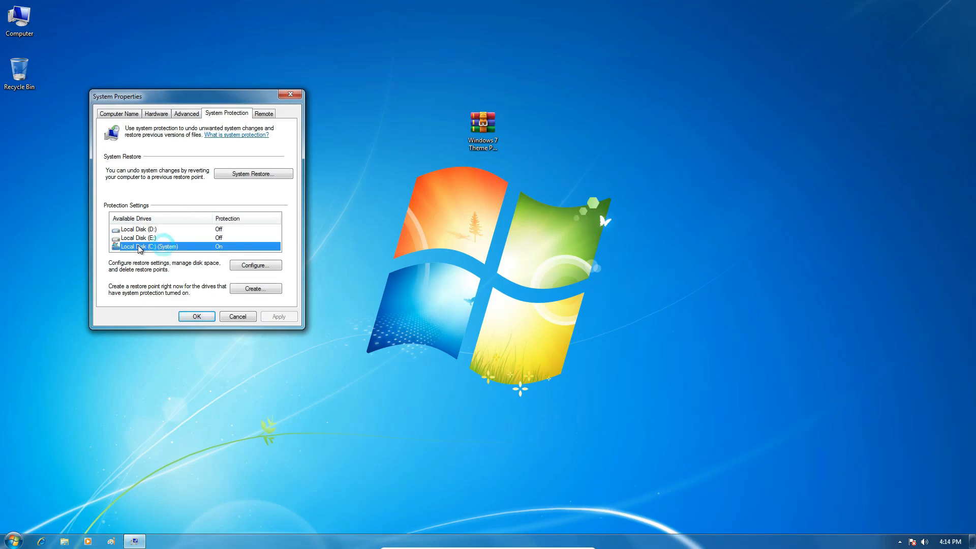
{"action": "left_click", "coordinate": [244, 267]}
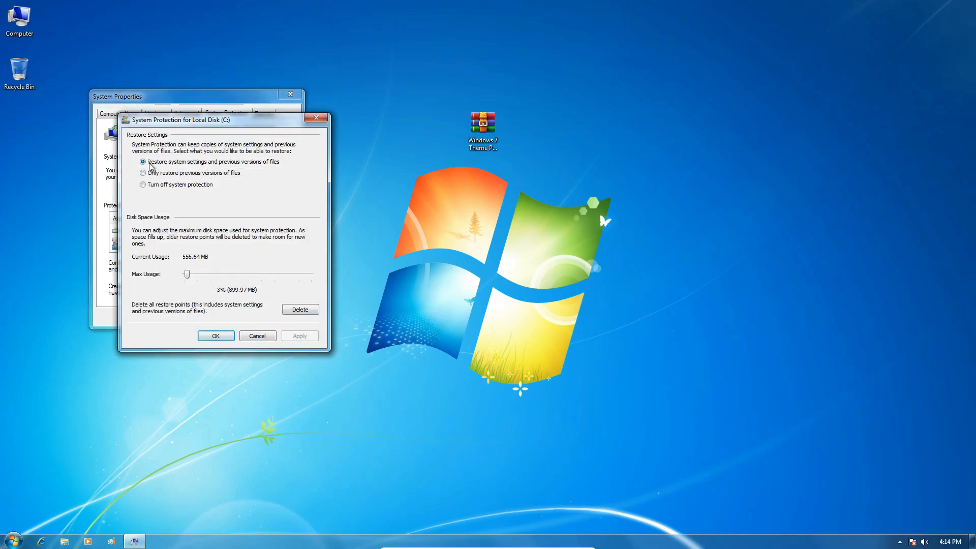
{"action": "left_click_drag", "start_coordinate": [187, 275], "coordinate": [185, 275]}
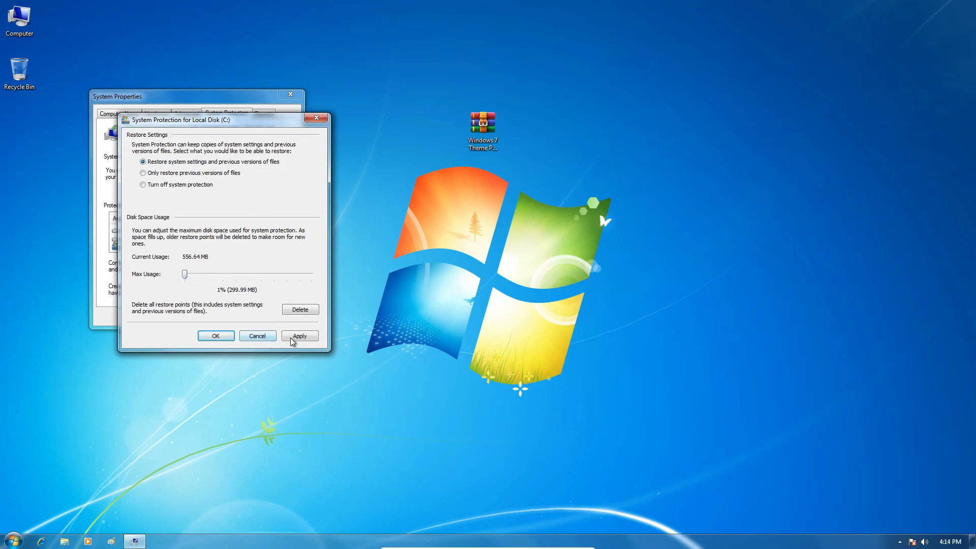
{"action": "left_click", "coordinate": [293, 338]}
{"action": "left_click", "coordinate": [290, 247]}
{"action": "left_click", "coordinate": [216, 335]}
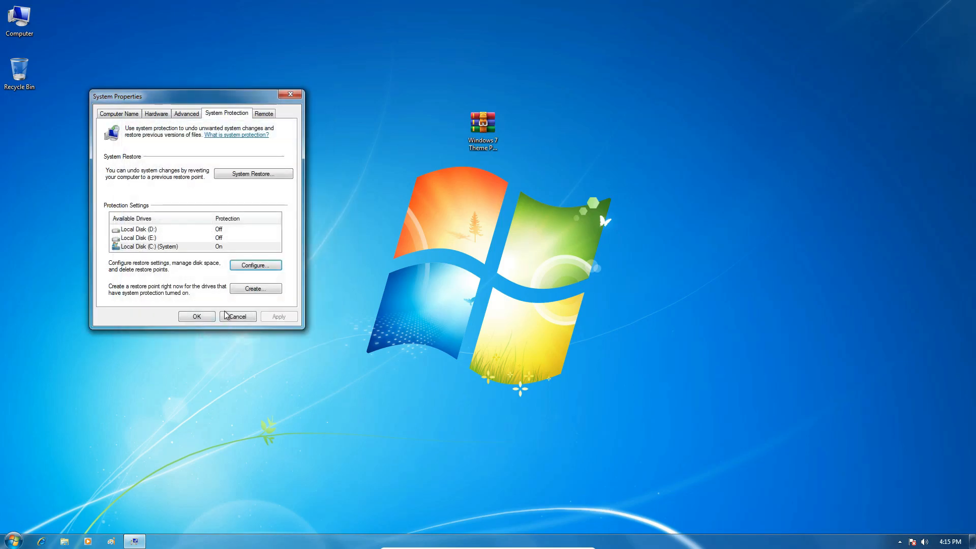
- Create a system restore point described as "restore point" and close System Properties
{"action": "left_click", "coordinate": [242, 292]}
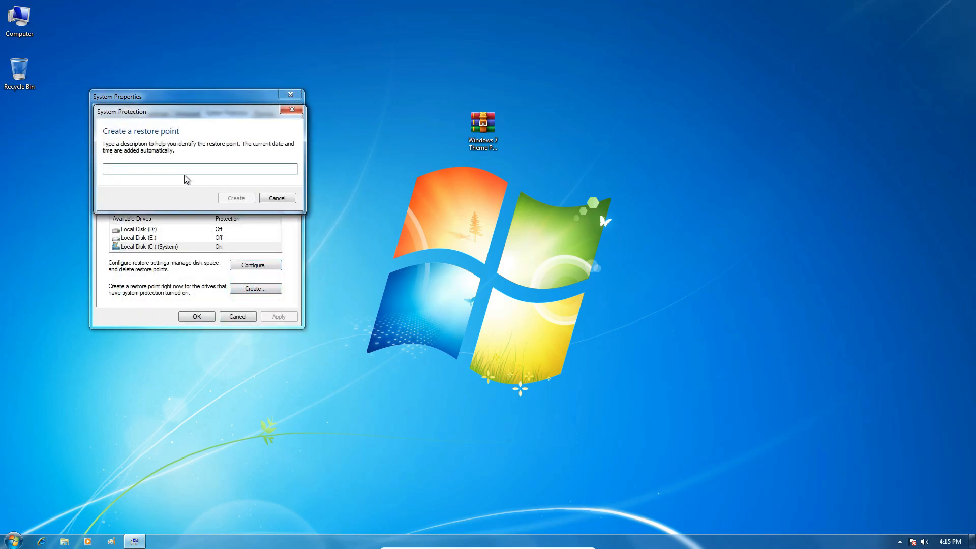
{"action": "type", "text": "restore point"}
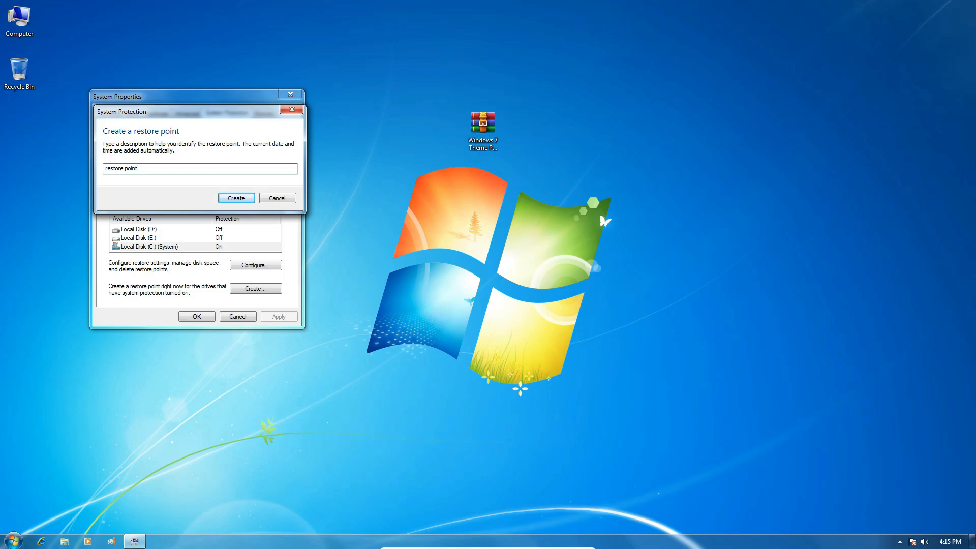
{"action": "left_click", "coordinate": [239, 197]}
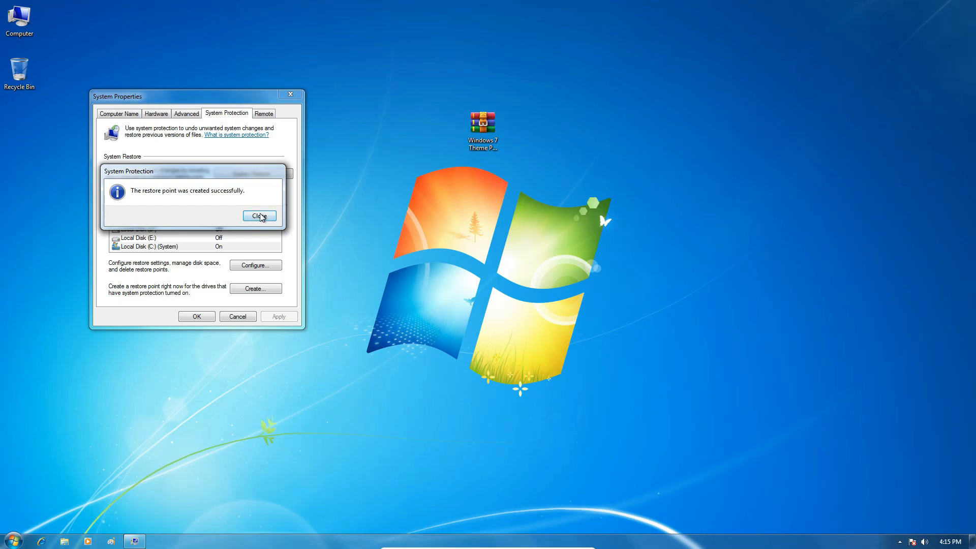
{"action": "left_click", "coordinate": [259, 216]}
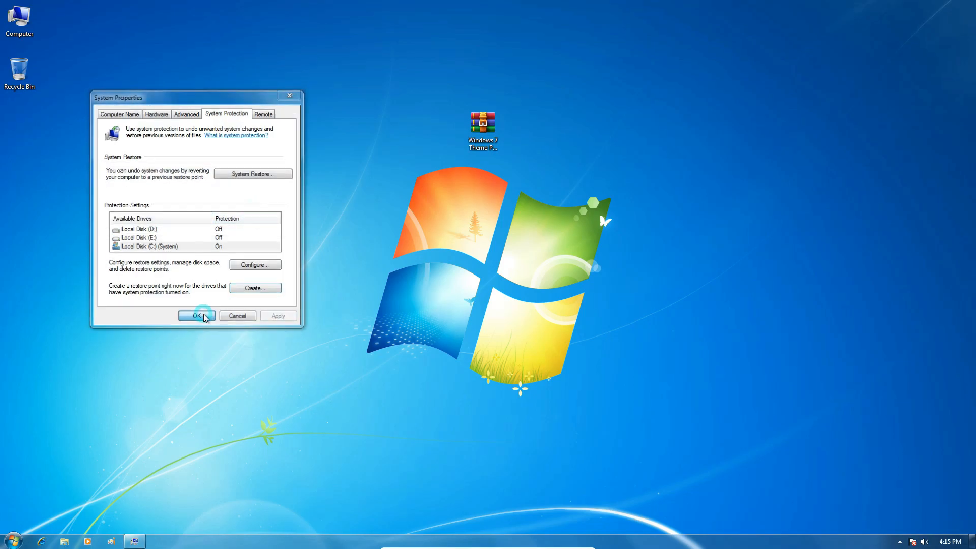
{"action": "left_click", "coordinate": [196, 317]}
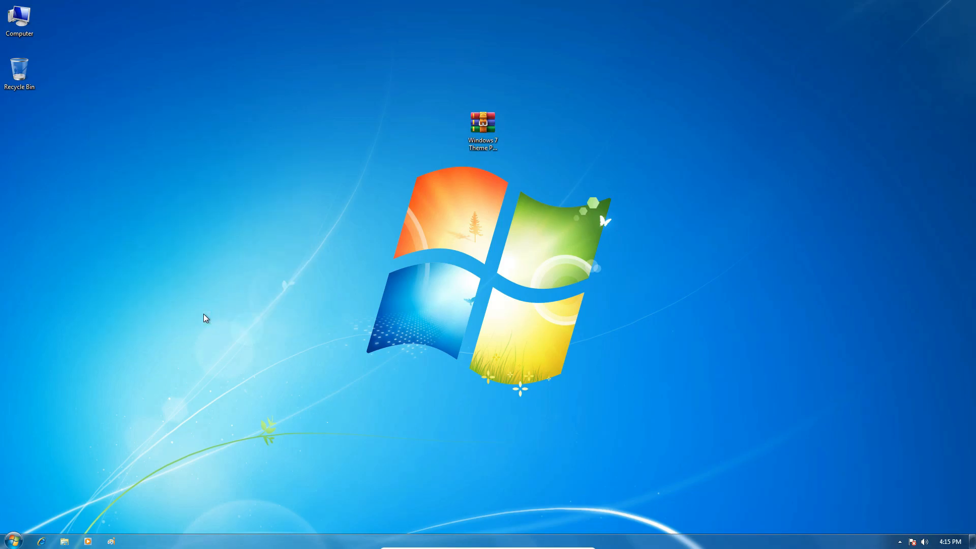
- Extract the Windows 7 Theme Patcher archive on the desktop to its default destination folder
{"action": "right_click", "coordinate": [483, 124]}
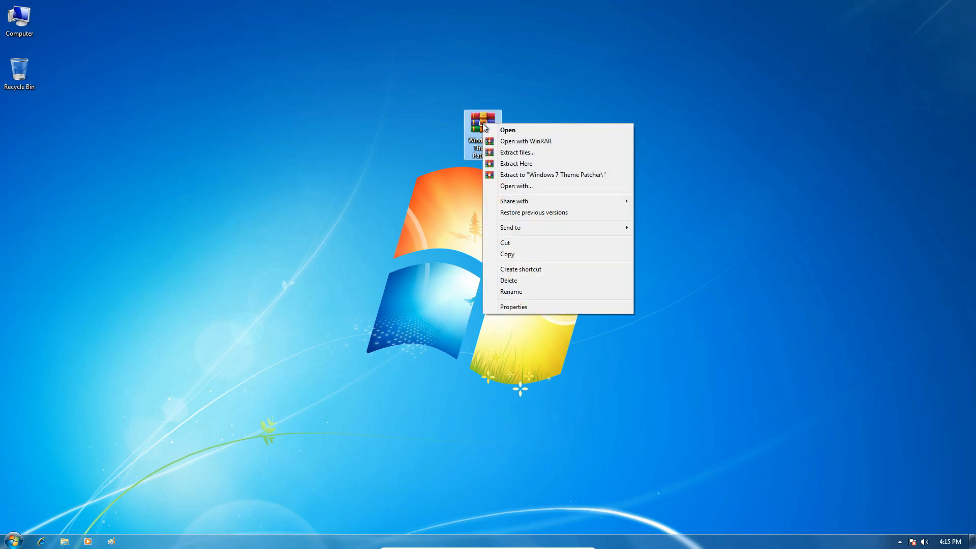
{"action": "left_click", "coordinate": [508, 152]}
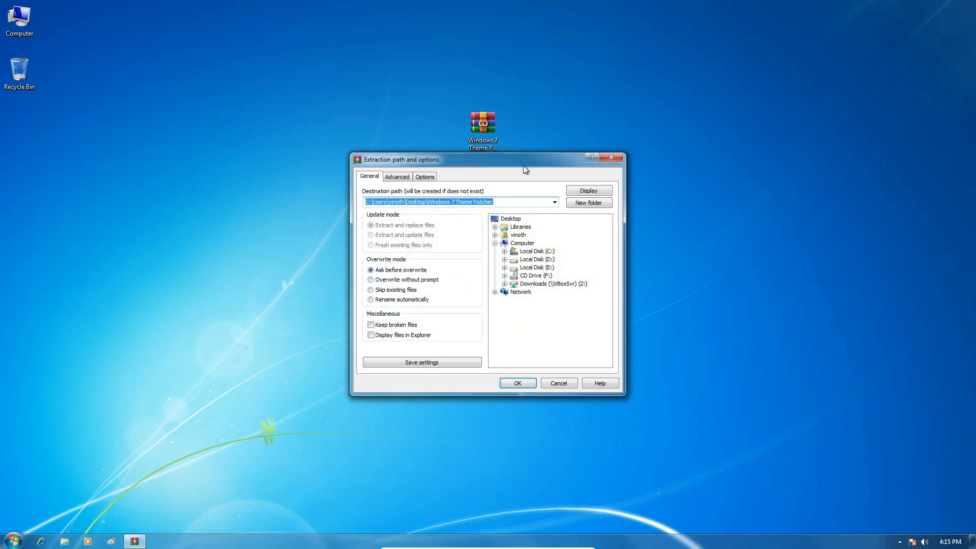
{"action": "left_click", "coordinate": [515, 385]}
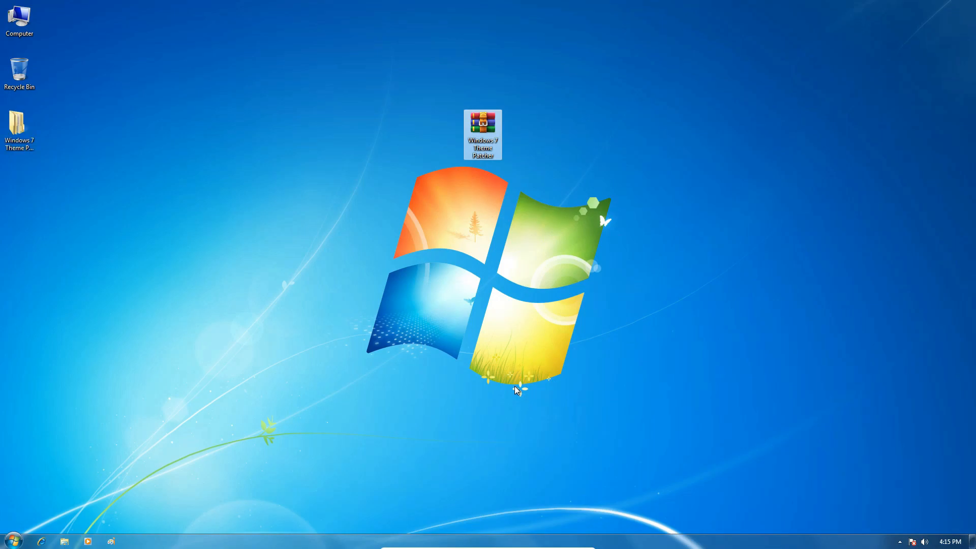
- Open the nested Windows 7 Theme Patcher folder and extract the Theme resource changer and Universal Theme Patcher archives together into the default subfolder
{"action": "double_click", "coordinate": [18, 130]}
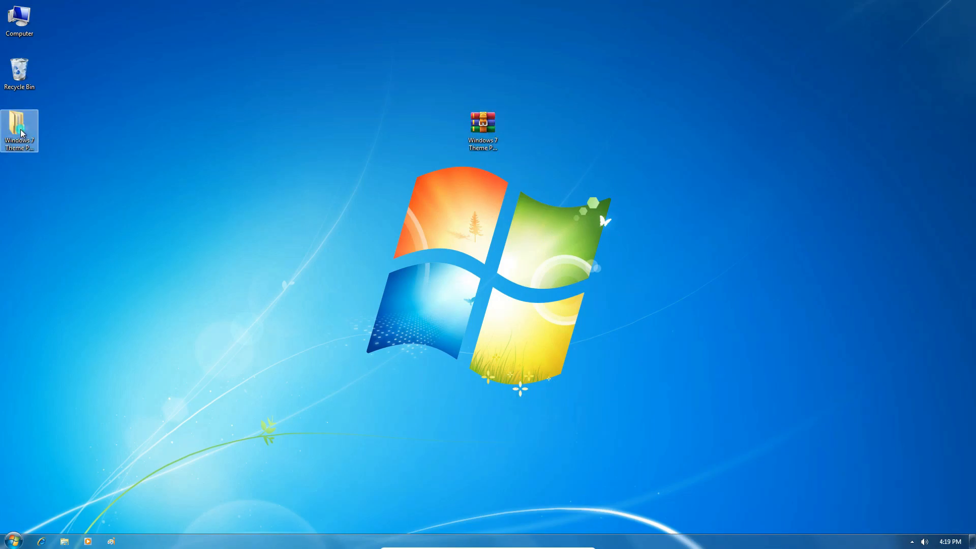
{"action": "left_click", "coordinate": [327, 176]}
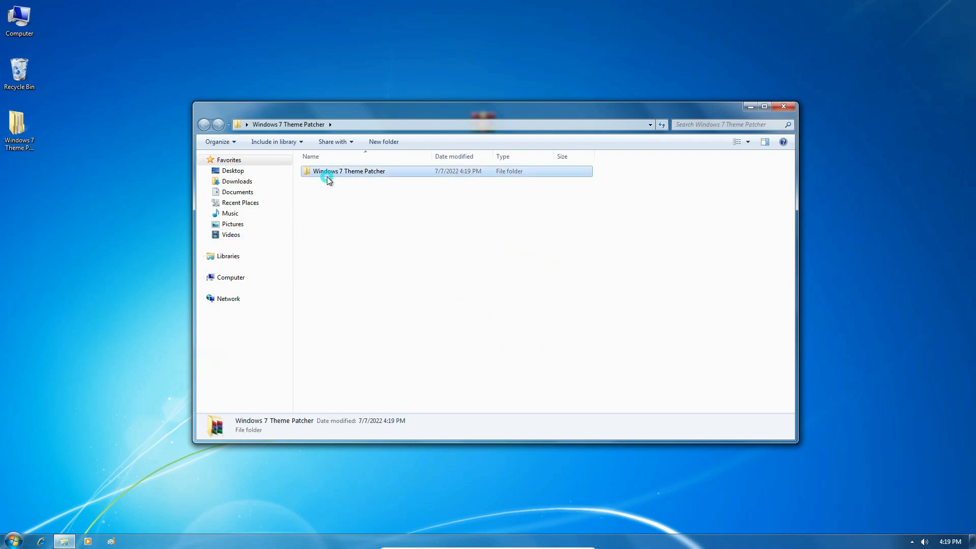
{"action": "double_click", "coordinate": [347, 172]}
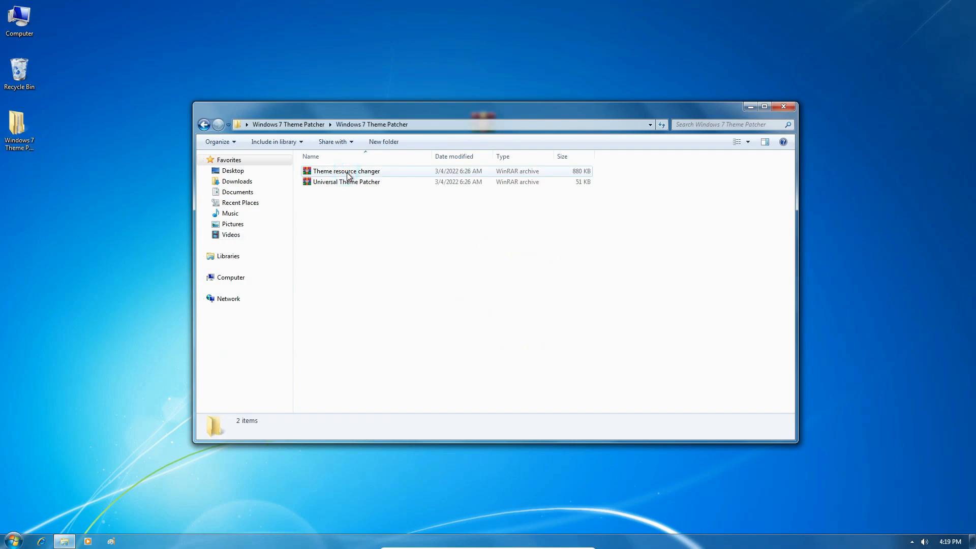
{"action": "left_click_drag", "start_coordinate": [366, 190], "coordinate": [382, 170]}
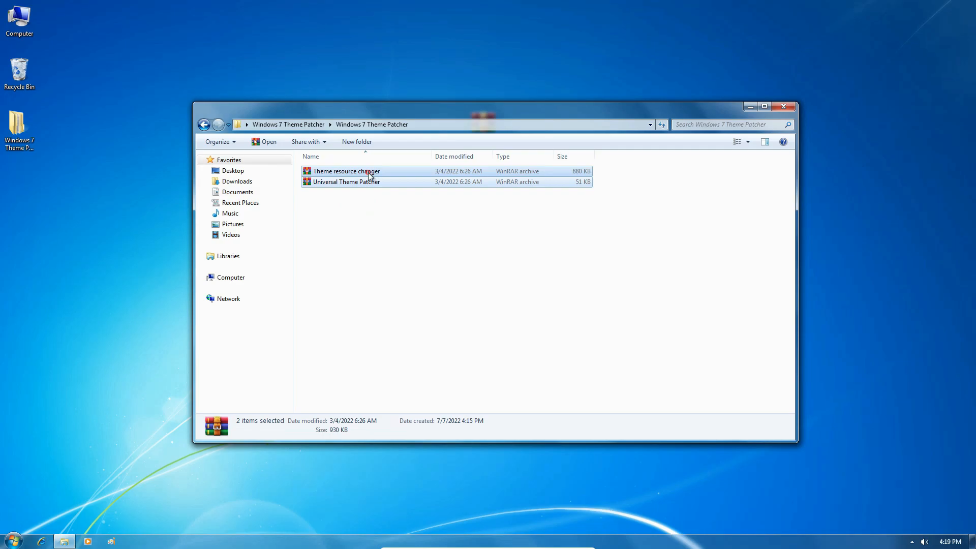
{"action": "right_click", "coordinate": [369, 174]}
{"action": "left_click", "coordinate": [388, 236]}
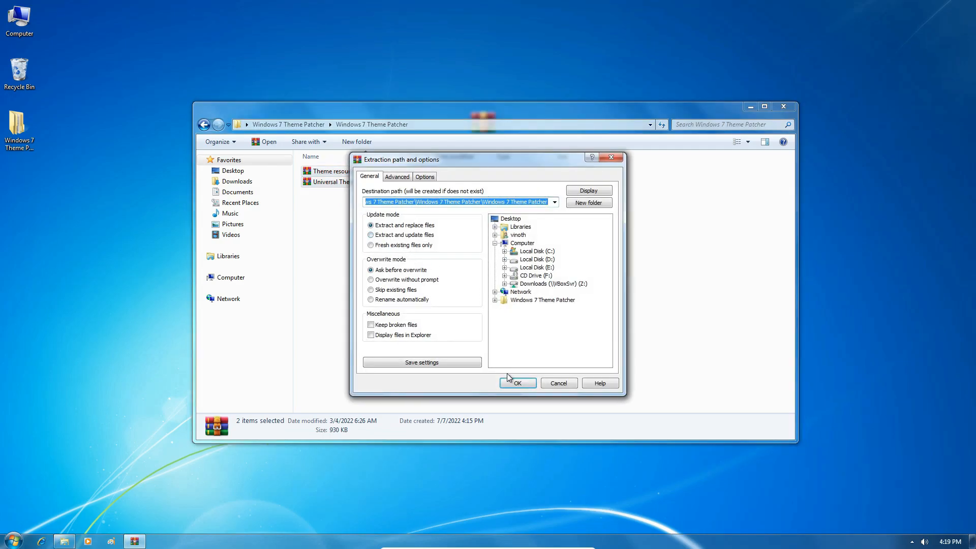
{"action": "left_click", "coordinate": [505, 383]}
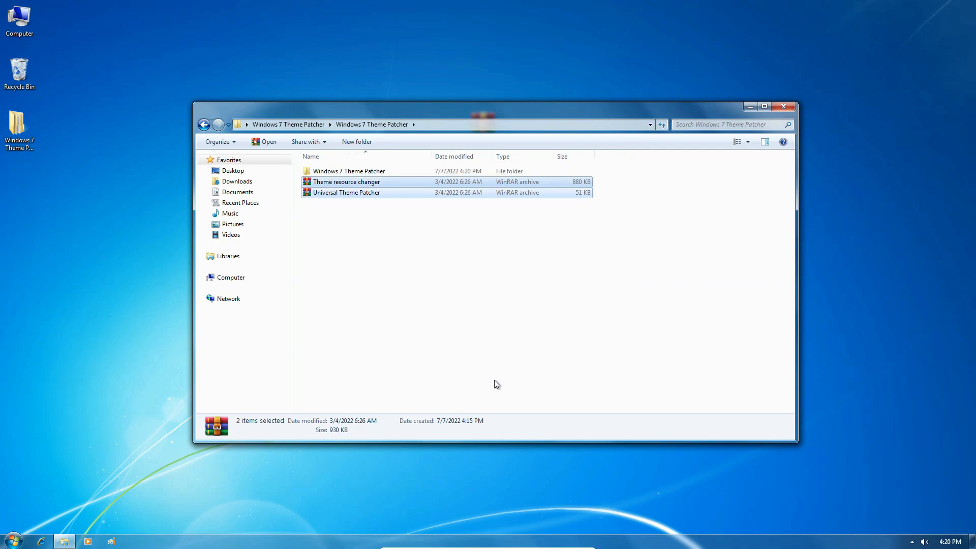
- Open the newly extracted Windows 7 Theme Patcher folder and its Theme resource changer subfolder containing the installers
{"action": "double_click", "coordinate": [379, 172]}
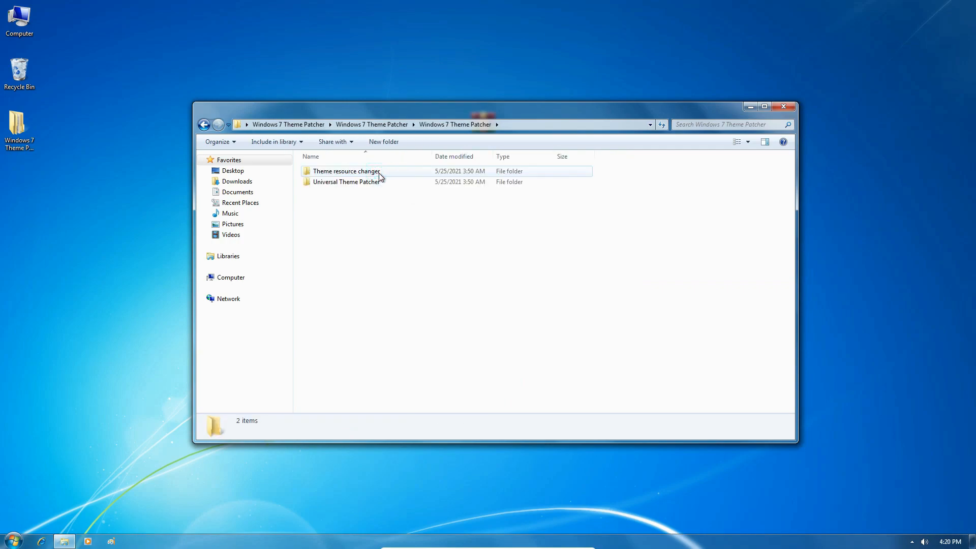
{"action": "left_click", "coordinate": [379, 173]}
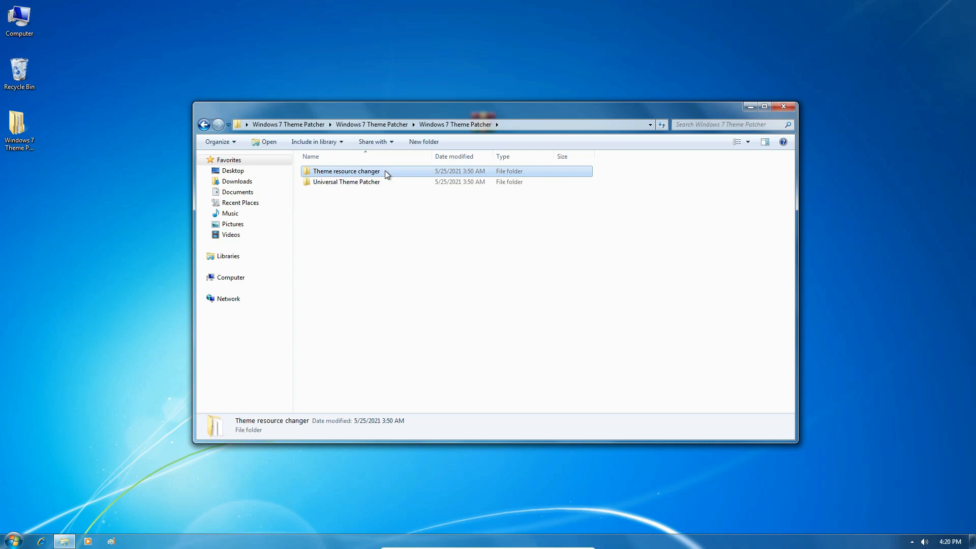
{"action": "double_click", "coordinate": [385, 171]}
{"action": "left_click", "coordinate": [383, 172]}
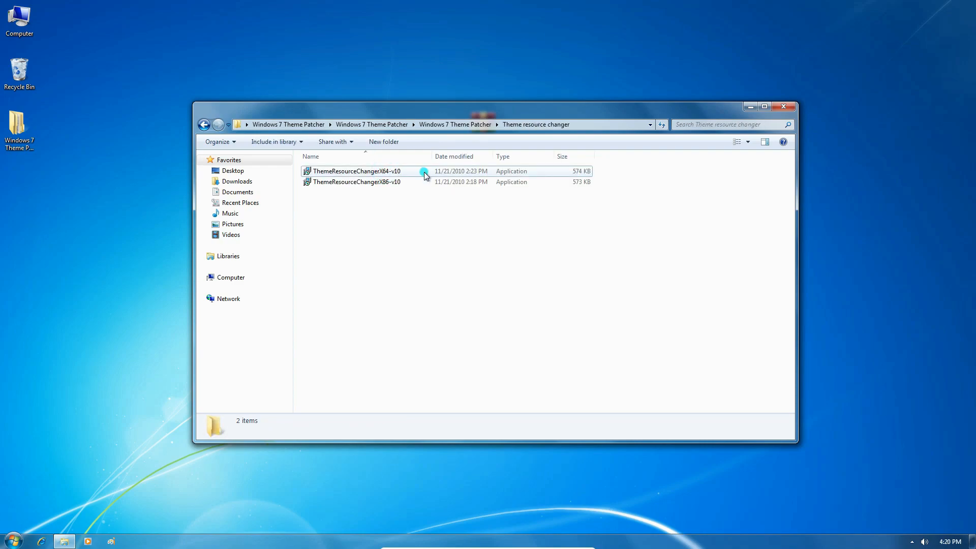
{"action": "left_click", "coordinate": [379, 184]}
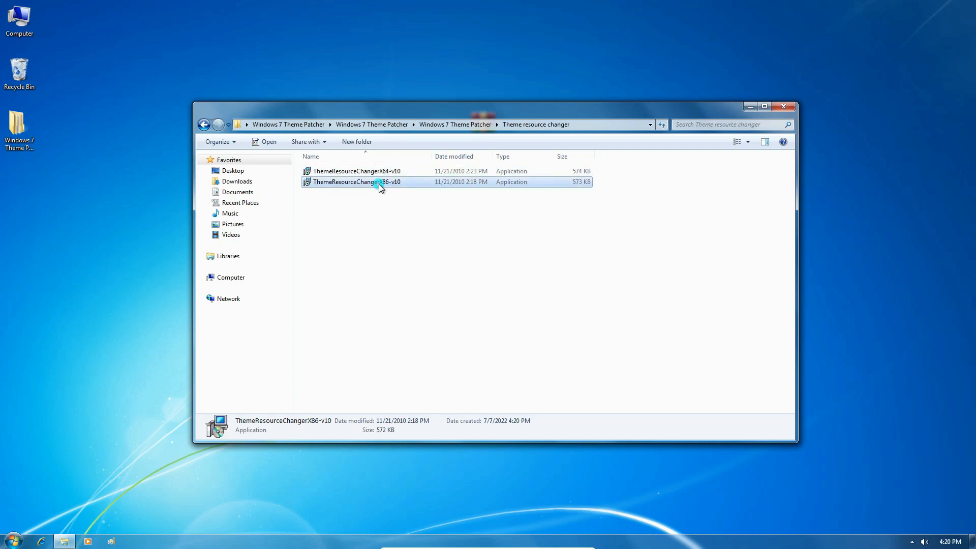
- Open the Computer properties, check the system type, and return to the Theme resource changer folder
{"action": "right_click", "coordinate": [28, 33]}
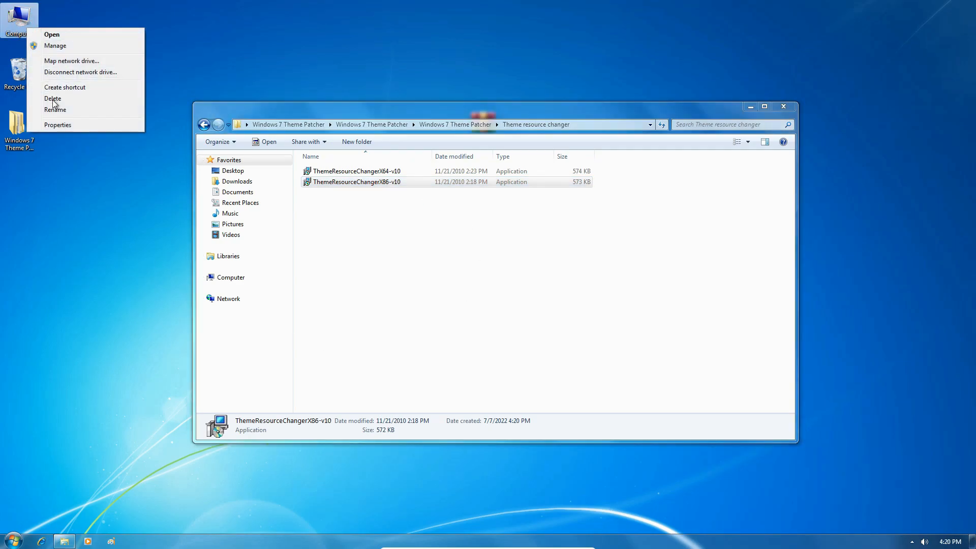
{"action": "left_click", "coordinate": [65, 126]}
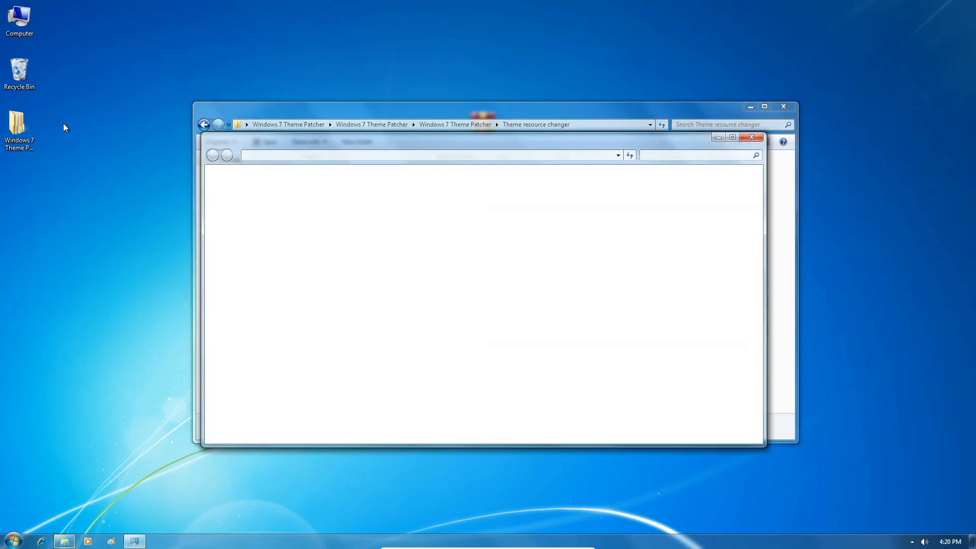
{"action": "scroll", "coordinate": [479, 269], "scroll_direction": "down", "scroll_amount": 1}
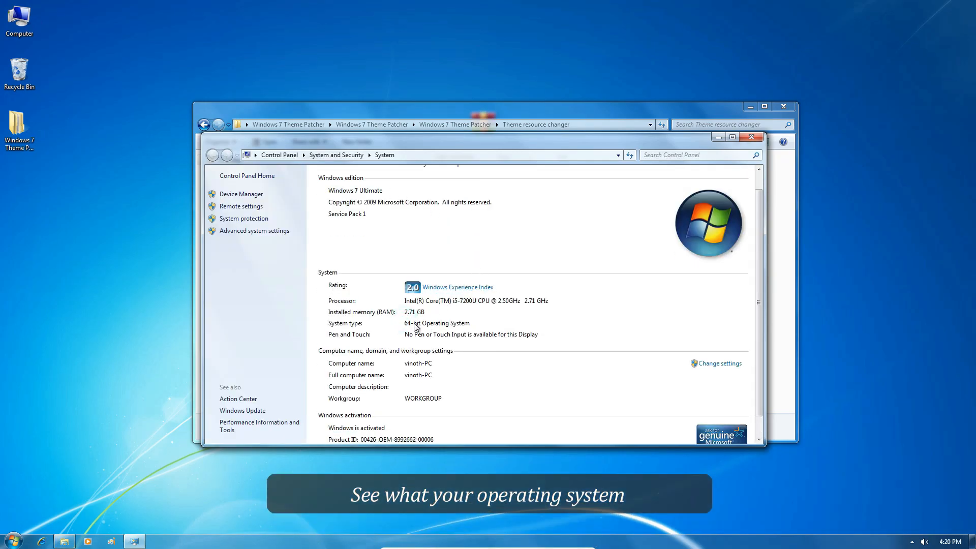
{"action": "left_click", "coordinate": [581, 115]}
- Run ThemeResourceChangerX64-v10, allow it, accept the agreement, and install it in C:\Program Files\Theme Resource Changer
{"action": "left_click", "coordinate": [383, 171]}
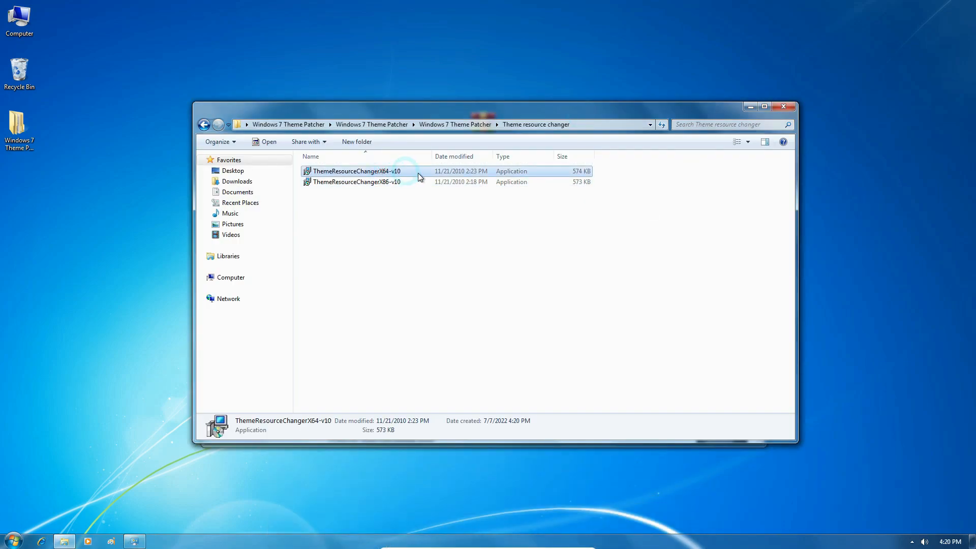
{"action": "left_click", "coordinate": [389, 184]}
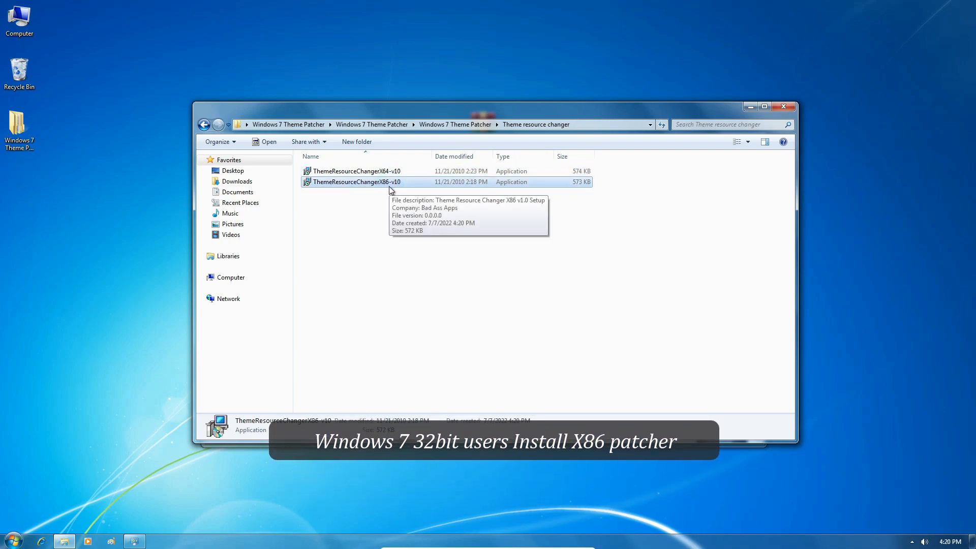
{"action": "double_click", "coordinate": [409, 170]}
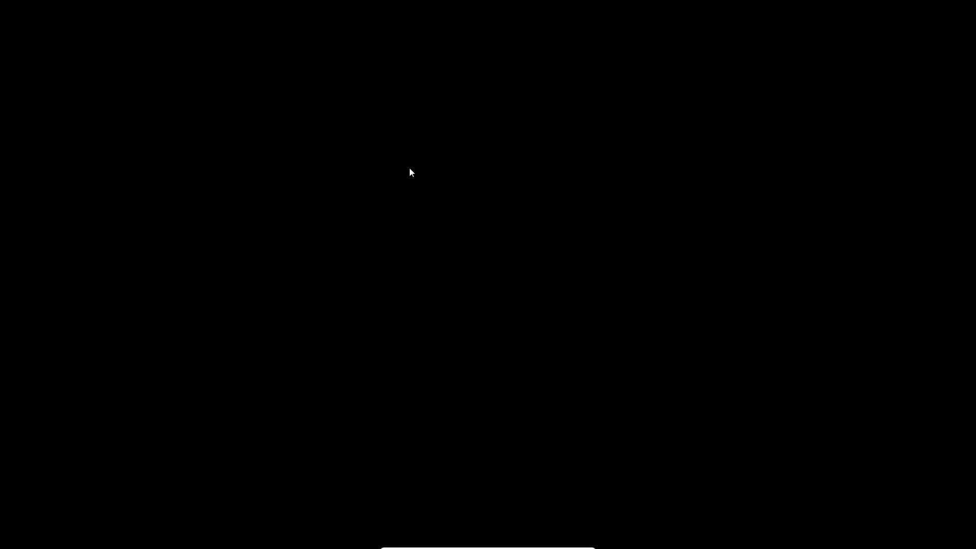
{"action": "left_click", "coordinate": [564, 299]}
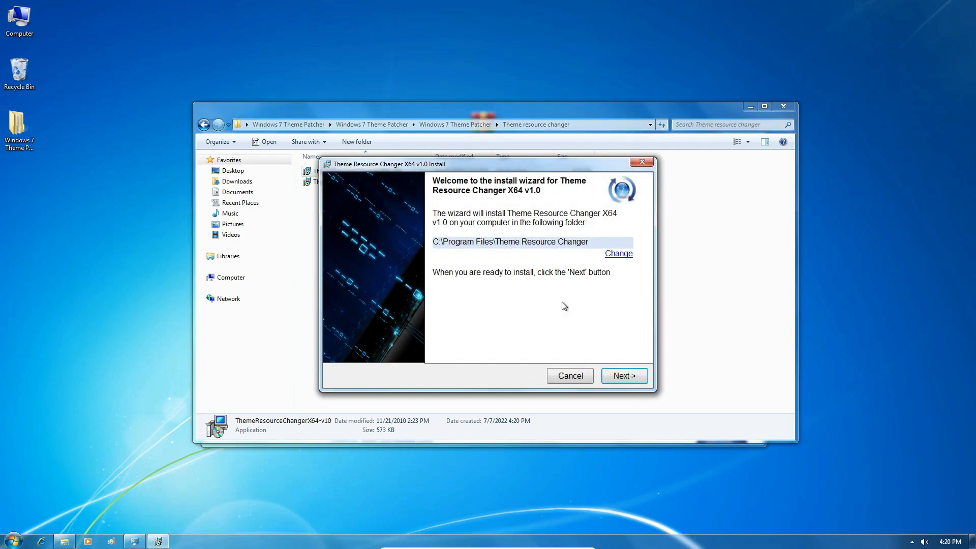
{"action": "left_click", "coordinate": [613, 376]}
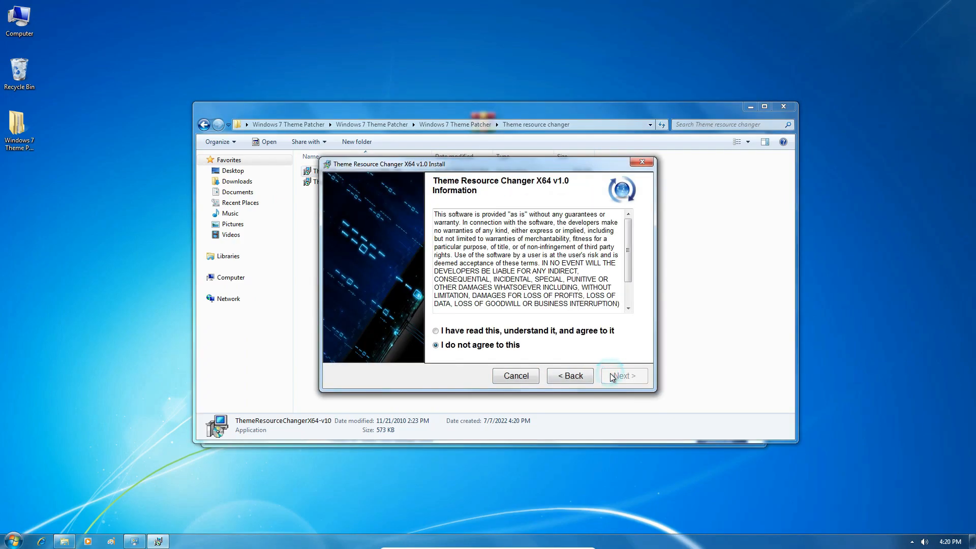
{"action": "left_click", "coordinate": [592, 334]}
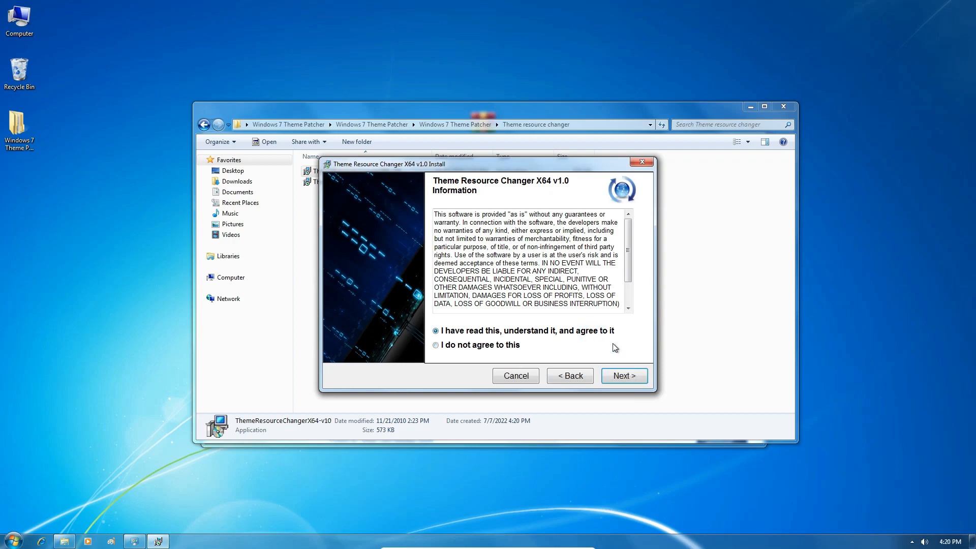
{"action": "left_click", "coordinate": [621, 370]}
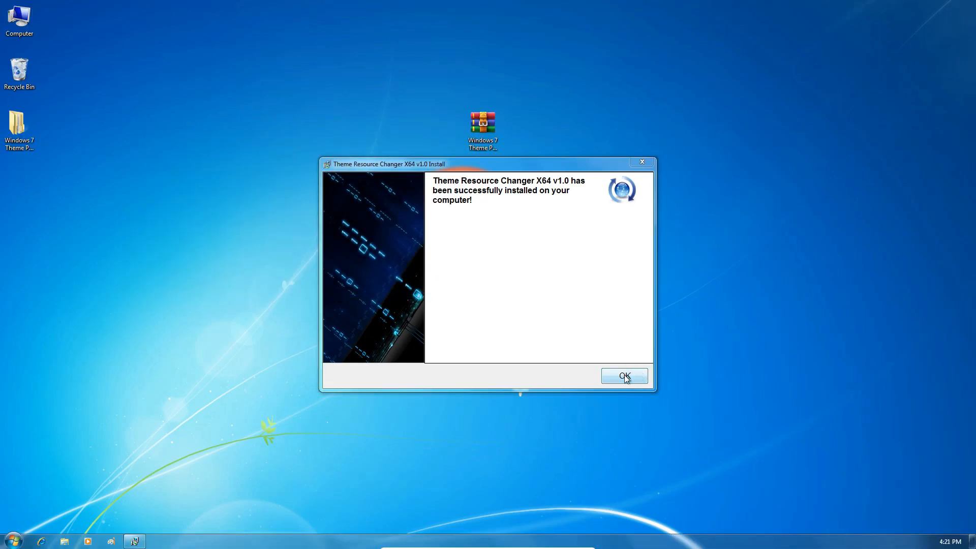
{"action": "left_click", "coordinate": [625, 376]}
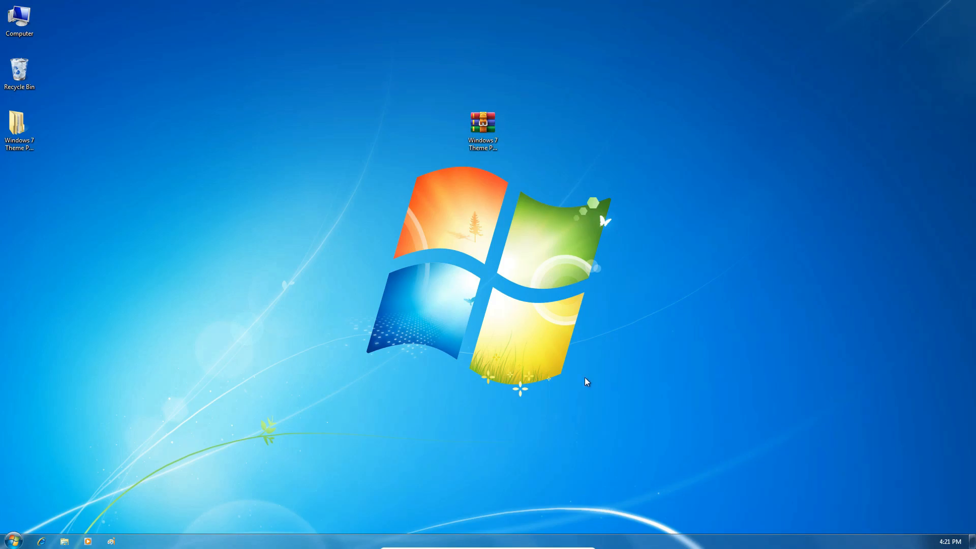
- Open the Windows 7 Theme Patcher folder on the desktop and go through its nested folders to the Universal Theme Patcher subfolder
{"action": "double_click", "coordinate": [18, 136]}
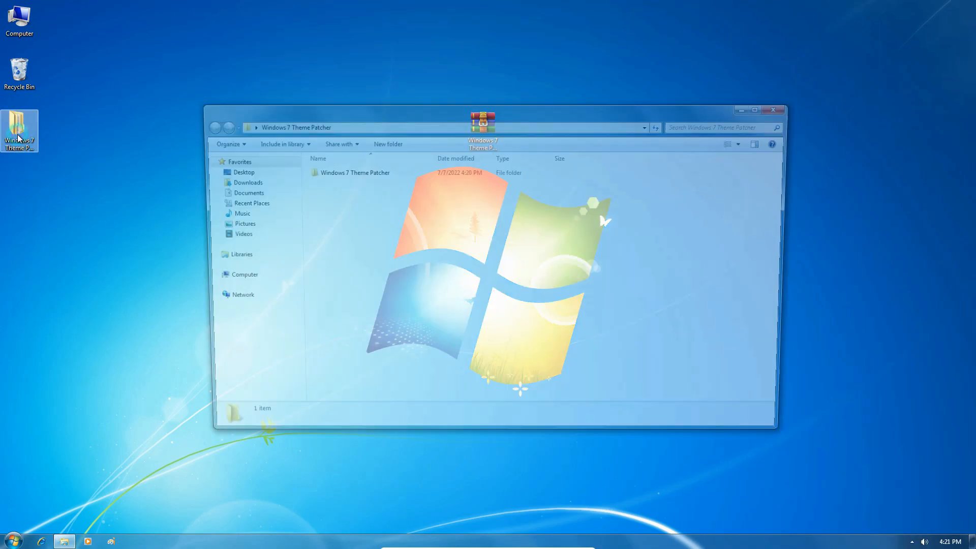
{"action": "double_click", "coordinate": [345, 172]}
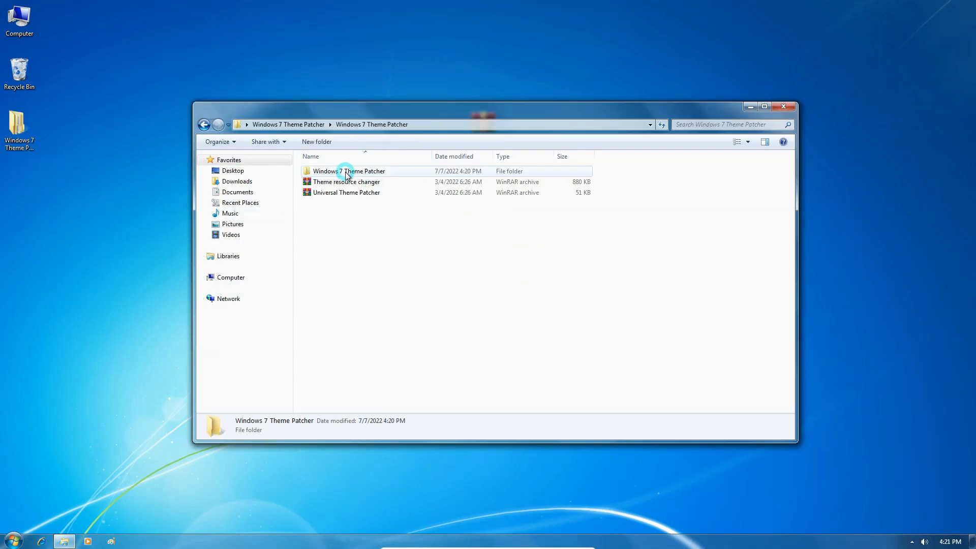
{"action": "double_click", "coordinate": [363, 172]}
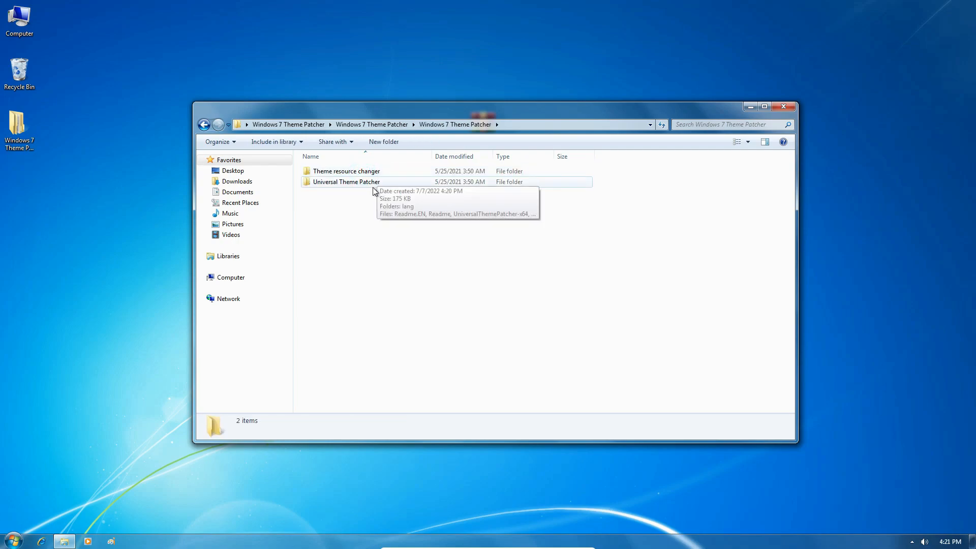
{"action": "left_click", "coordinate": [354, 185]}
{"action": "double_click", "coordinate": [347, 184]}
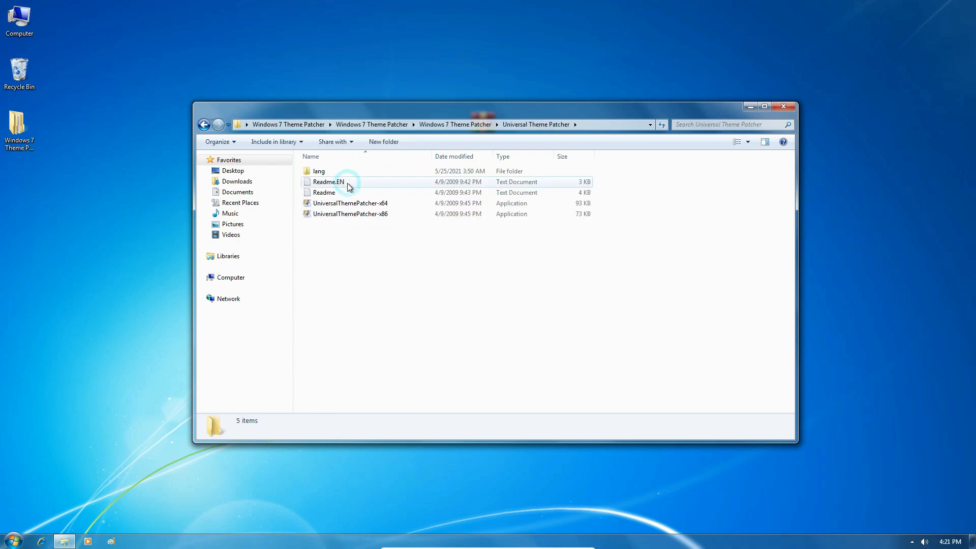
- Run UniversalThemePatcher-x64 with English as the user interface language
{"action": "left_click", "coordinate": [381, 204]}
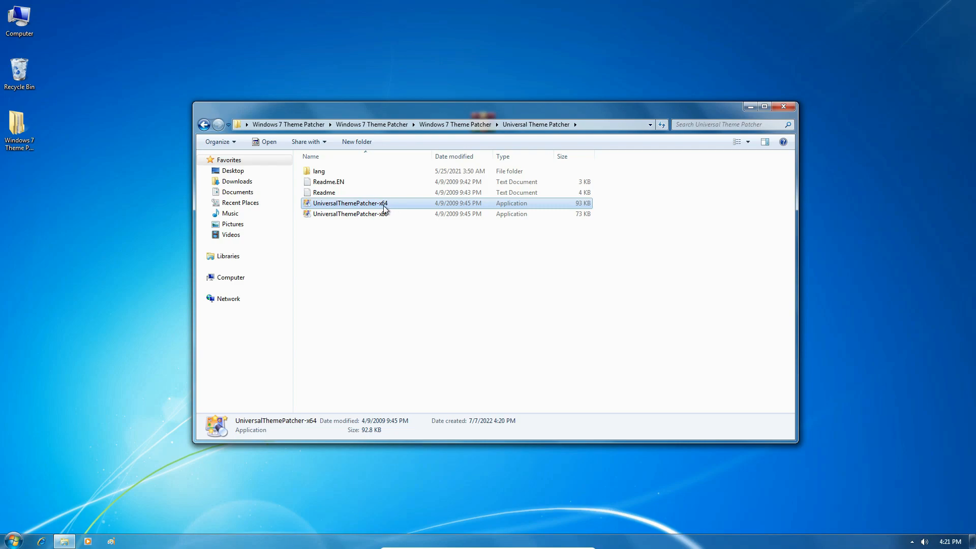
{"action": "left_click", "coordinate": [386, 215]}
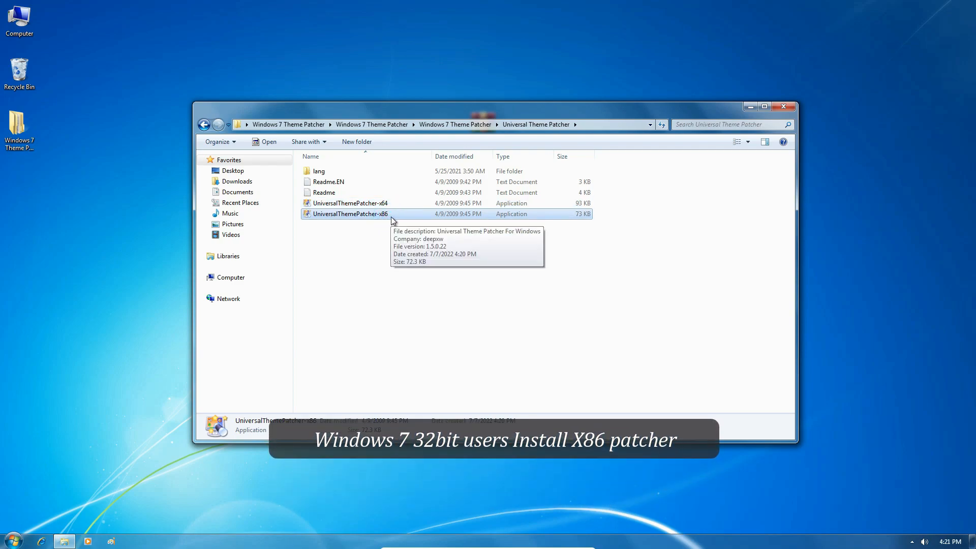
{"action": "left_click", "coordinate": [394, 206]}
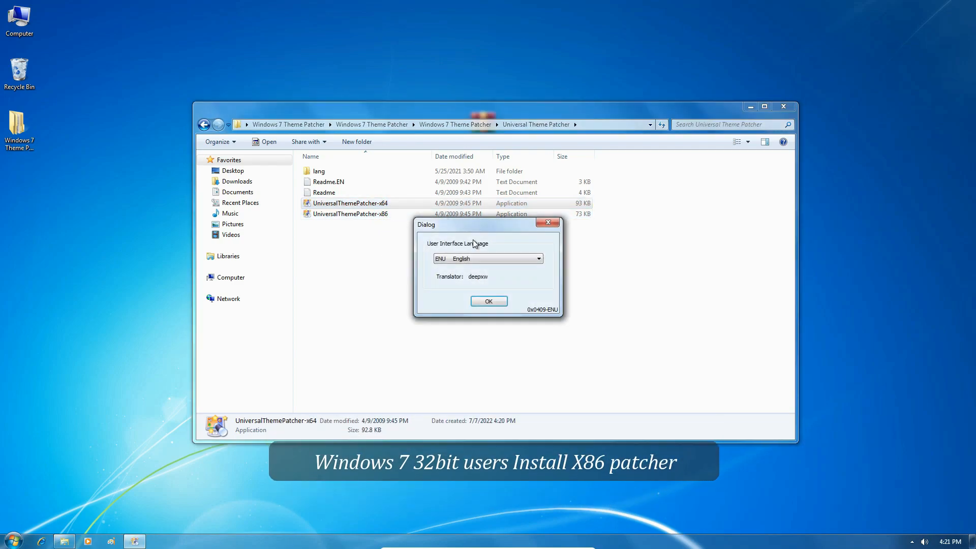
{"action": "left_click", "coordinate": [482, 302]}
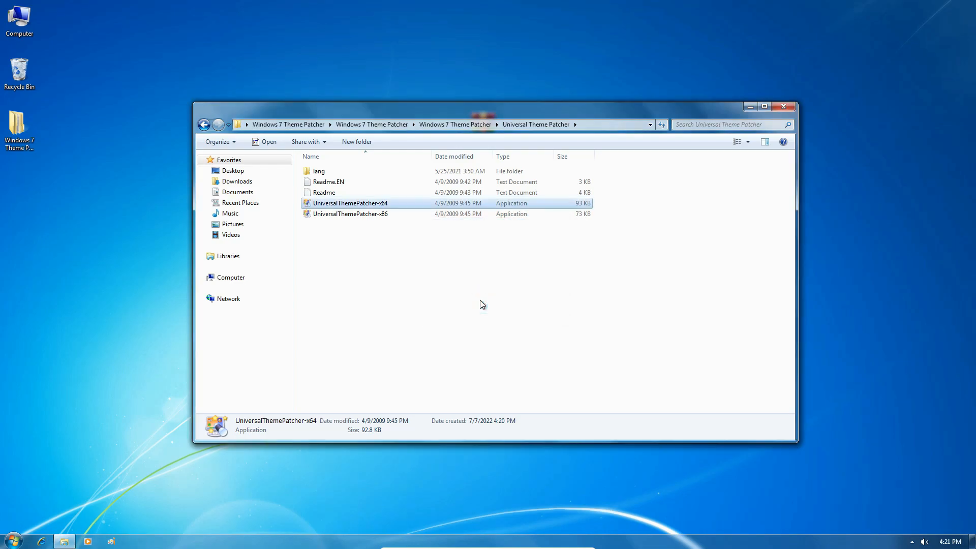
{"action": "left_click", "coordinate": [521, 316]}
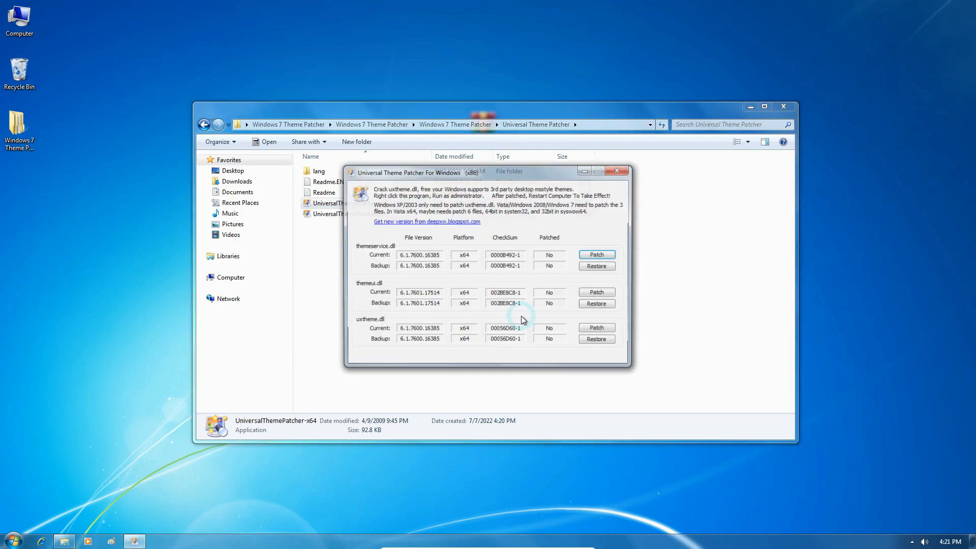
- Patch themeservice.dll, themeui.dll and uxtheme.dll, and restart the computer
{"action": "left_click", "coordinate": [585, 255]}
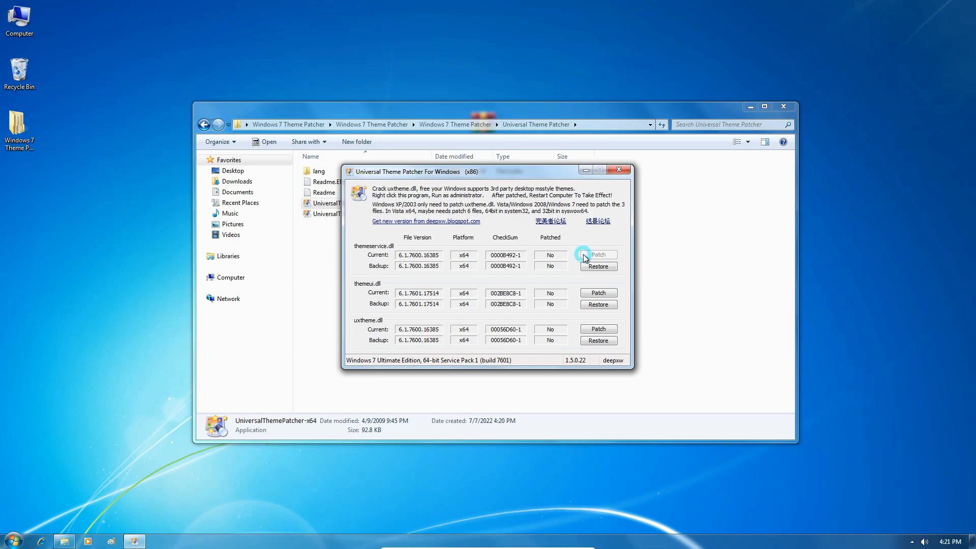
{"action": "left_click", "coordinate": [509, 294]}
{"action": "left_click", "coordinate": [588, 295]}
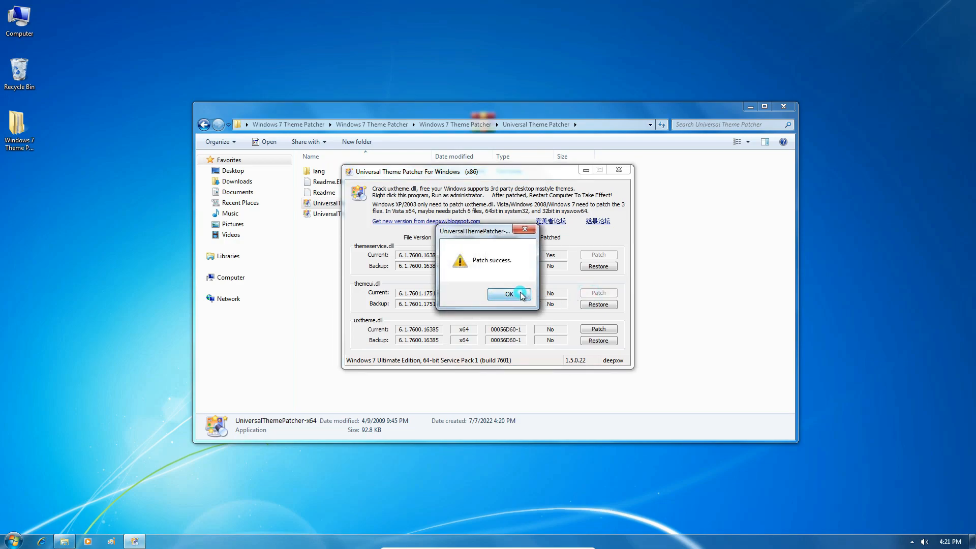
{"action": "left_click", "coordinate": [566, 293]}
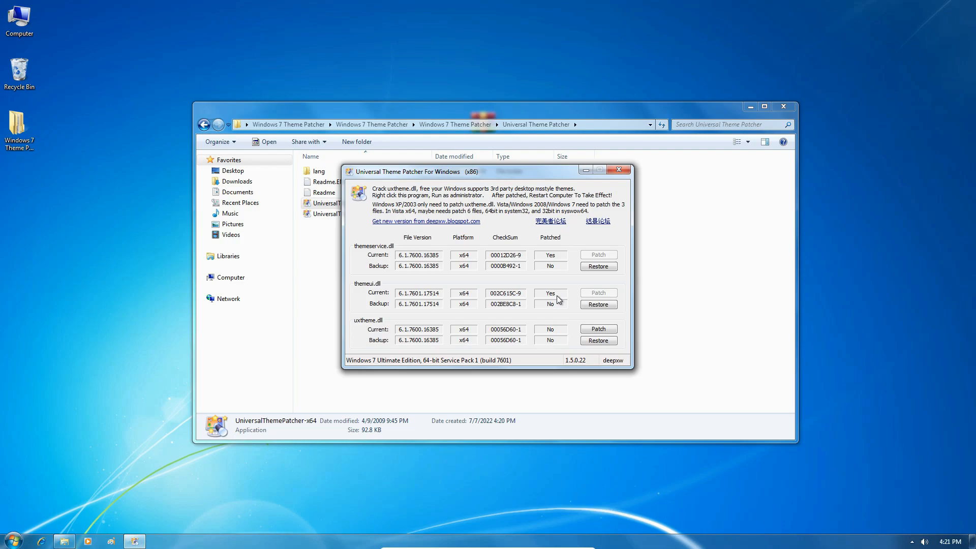
{"action": "left_click", "coordinate": [590, 330]}
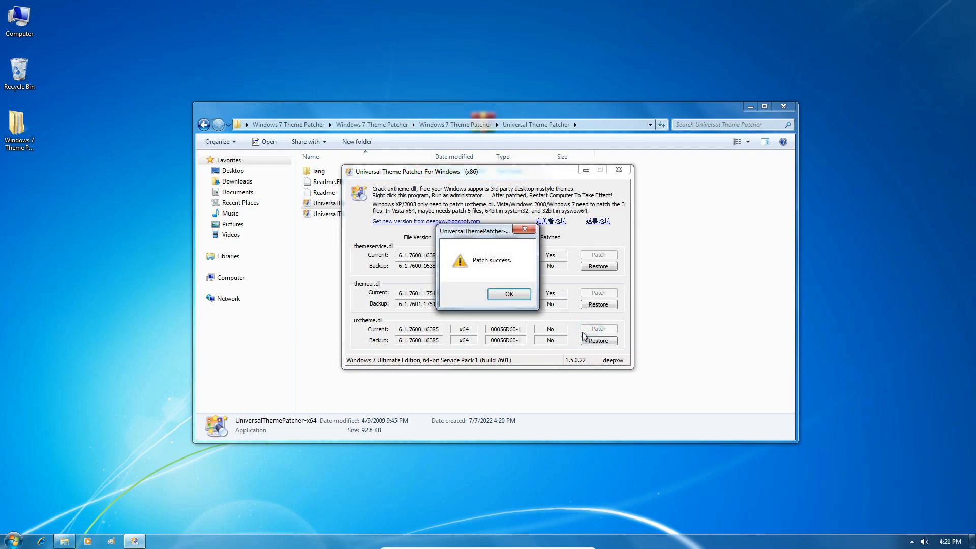
{"action": "left_click", "coordinate": [511, 294]}
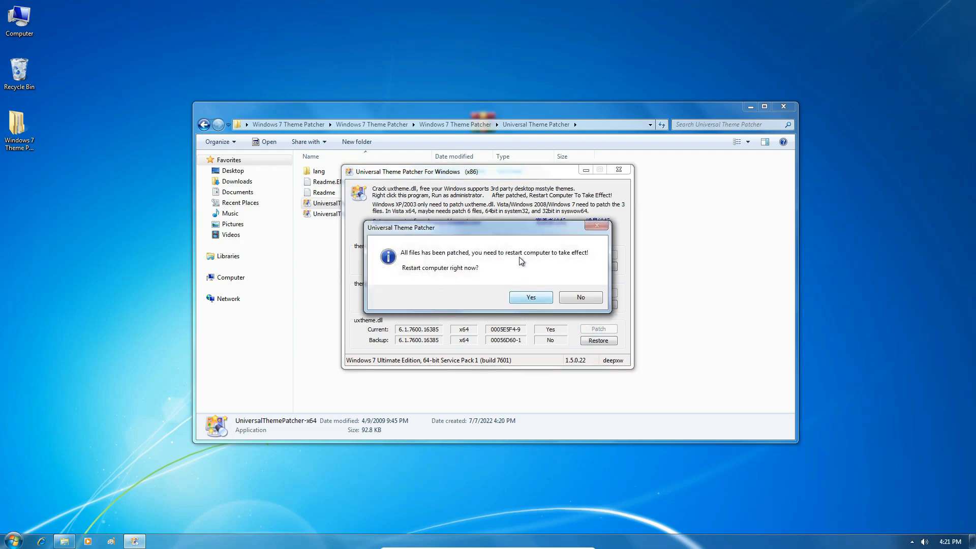
{"action": "left_click_drag", "start_coordinate": [525, 233], "coordinate": [414, 244]}
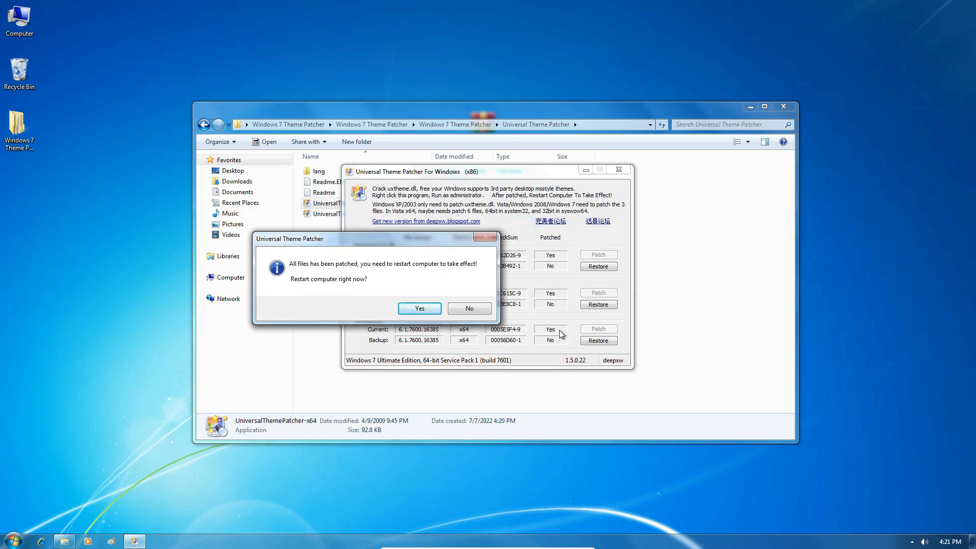
{"action": "left_click", "coordinate": [419, 309]}
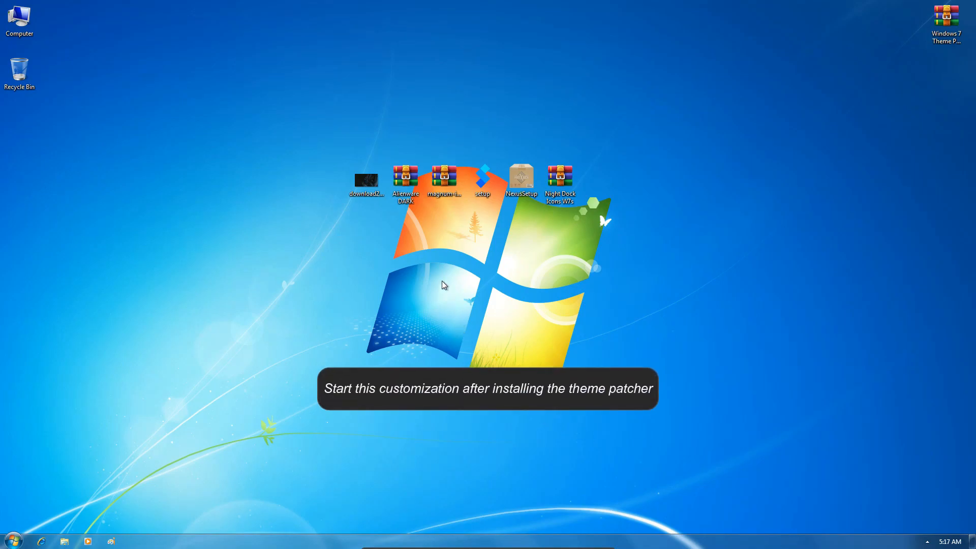
- Extract the Alienware DARK archive on the desktop into its default Alienware DARK folder
{"action": "right_click", "coordinate": [412, 186]}
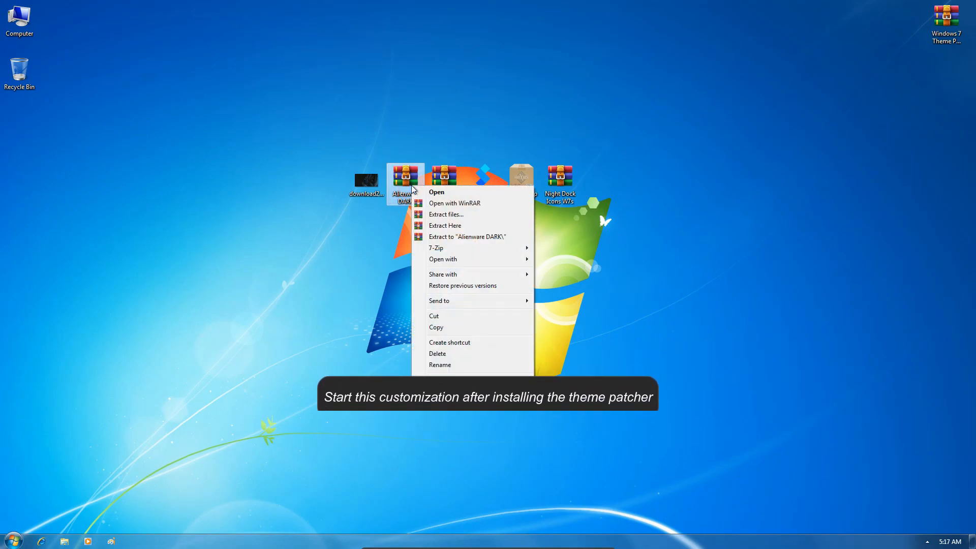
{"action": "left_click", "coordinate": [426, 220]}
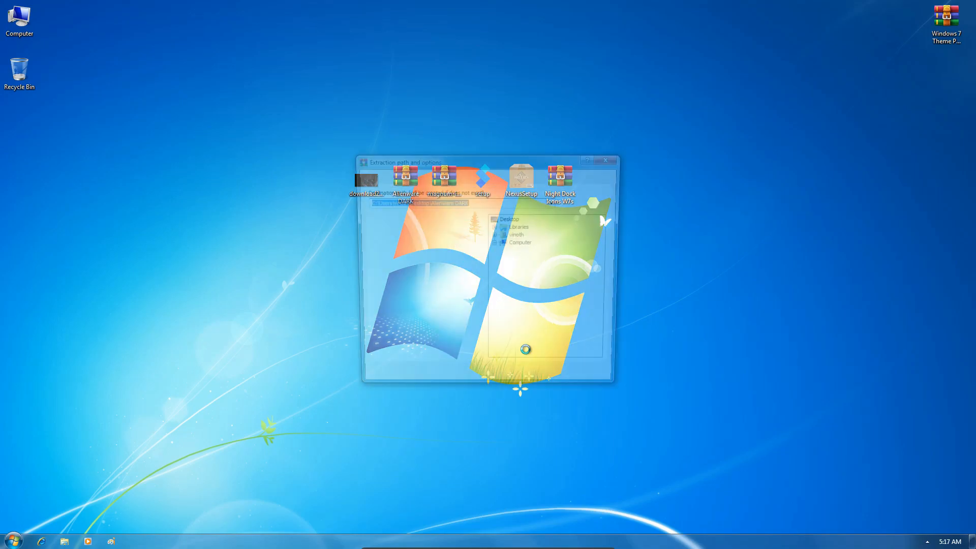
{"action": "left_click", "coordinate": [518, 384]}
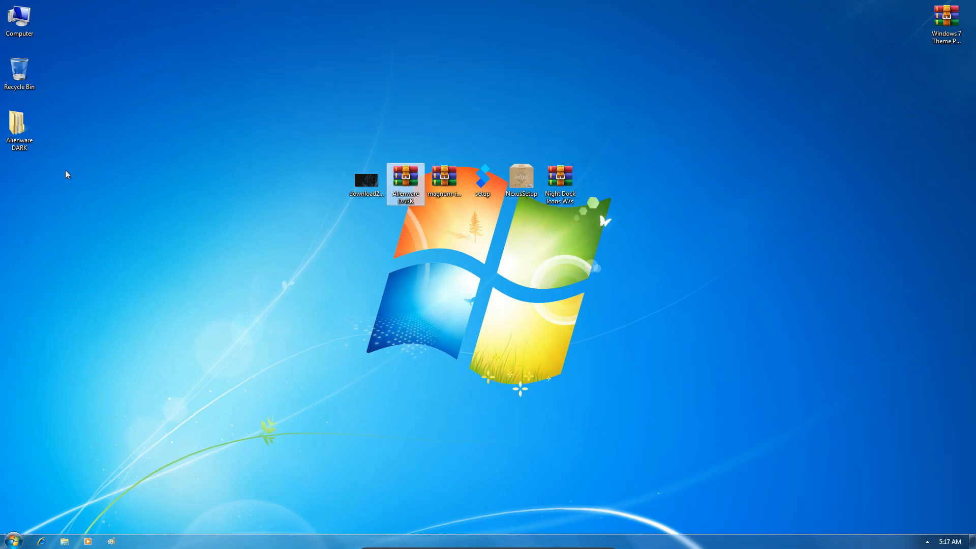
- Open the nested Alienware-DARK-Theme folder and copy the Alienware-DARK folder and both theme files
{"action": "double_click", "coordinate": [29, 125]}
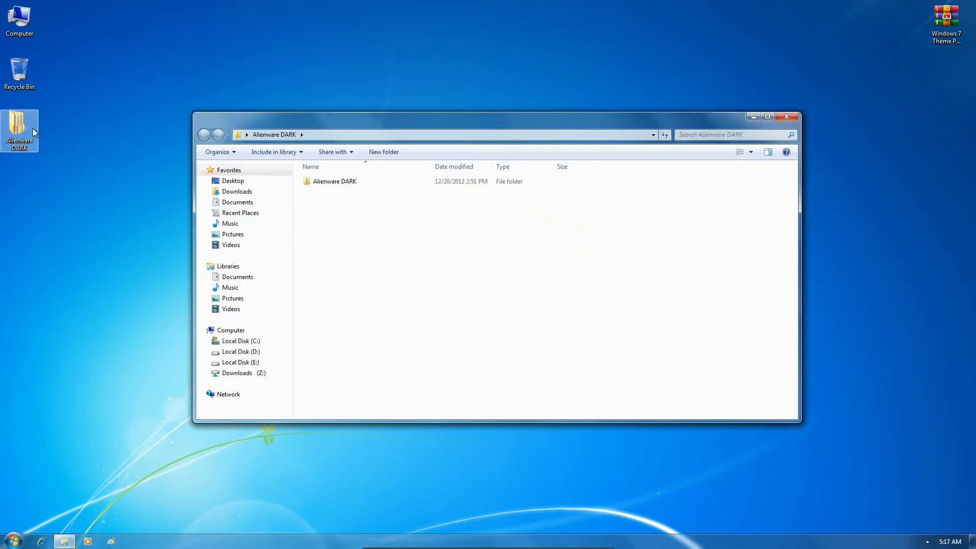
{"action": "double_click", "coordinate": [317, 183]}
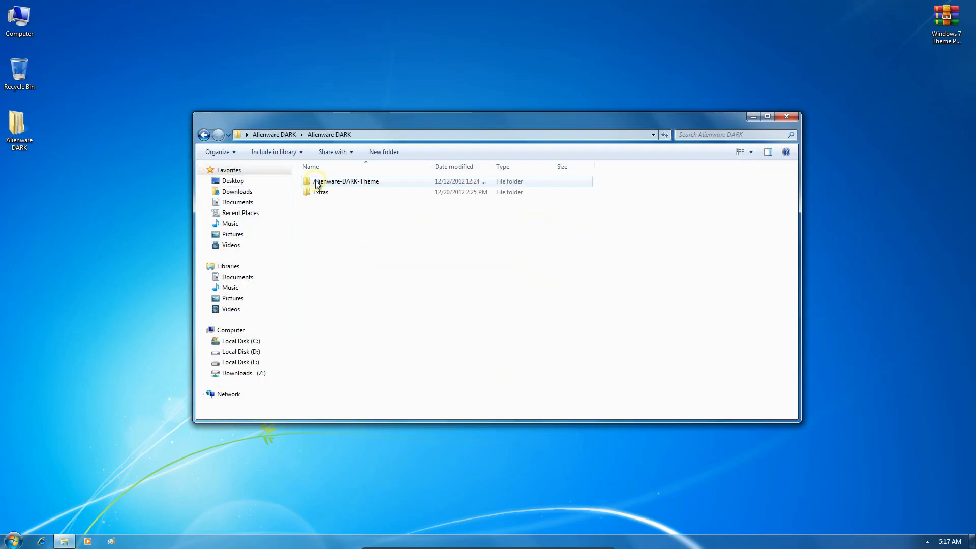
{"action": "left_click", "coordinate": [336, 183]}
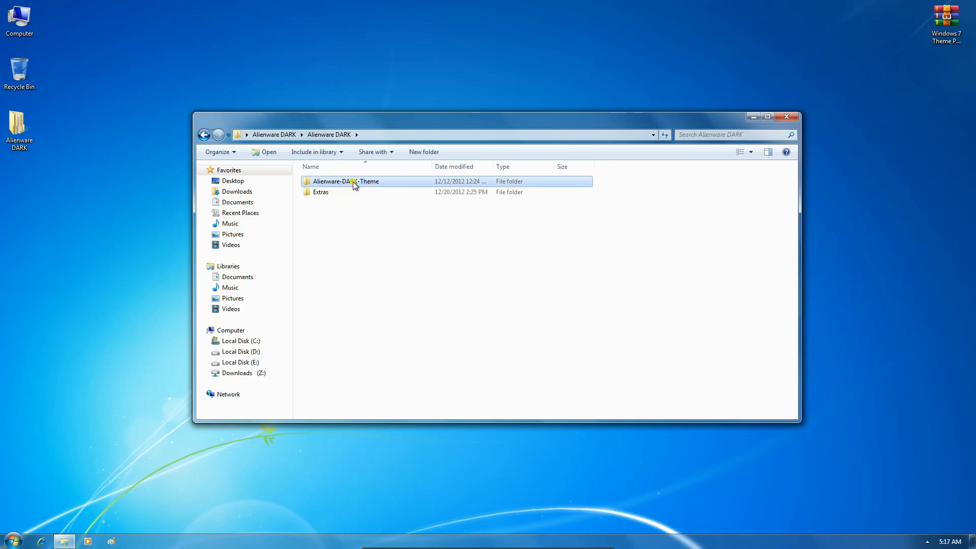
{"action": "double_click", "coordinate": [353, 183]}
{"action": "left_click_drag", "start_coordinate": [344, 231], "coordinate": [360, 180]}
{"action": "right_click", "coordinate": [360, 181]}
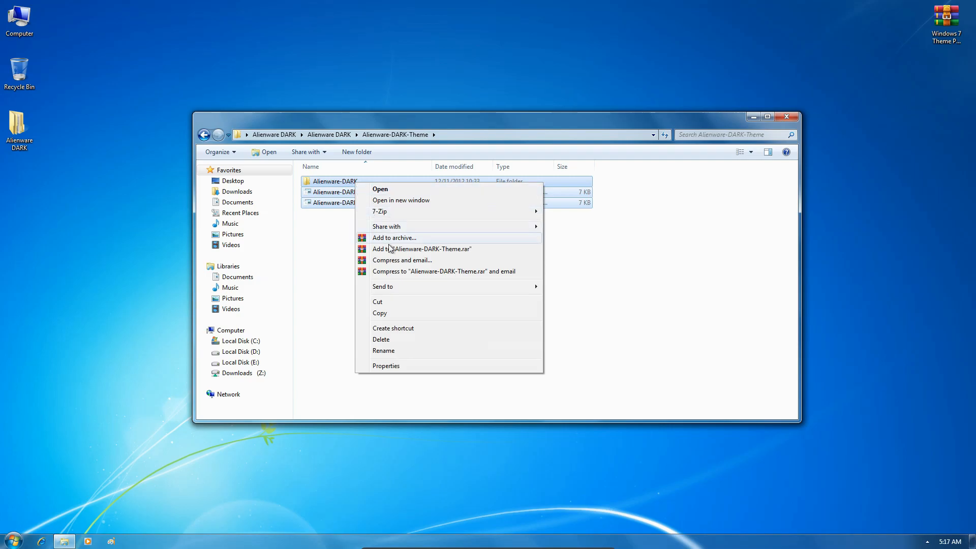
{"action": "left_click", "coordinate": [389, 314]}
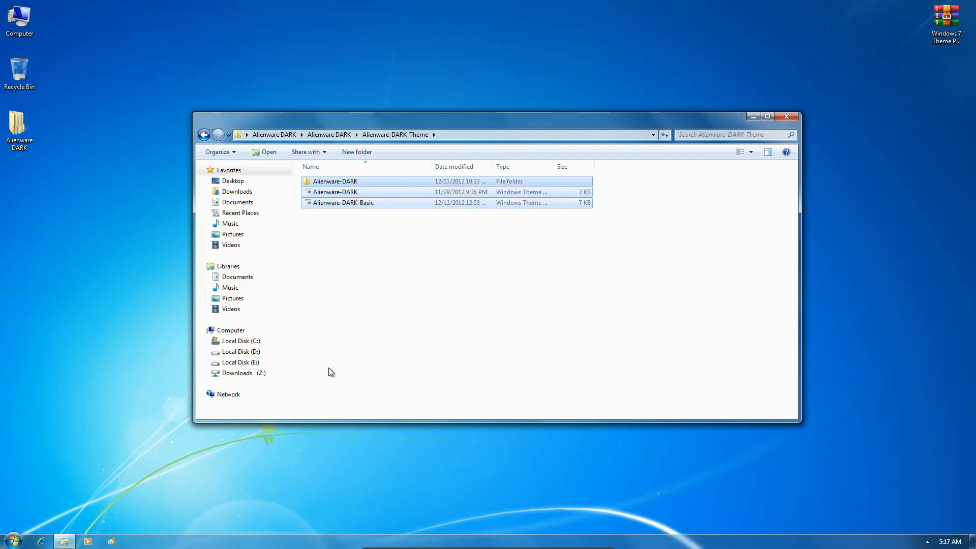
- Go to the C:\Windows\Resources\Themes folder
{"action": "left_click", "coordinate": [264, 329]}
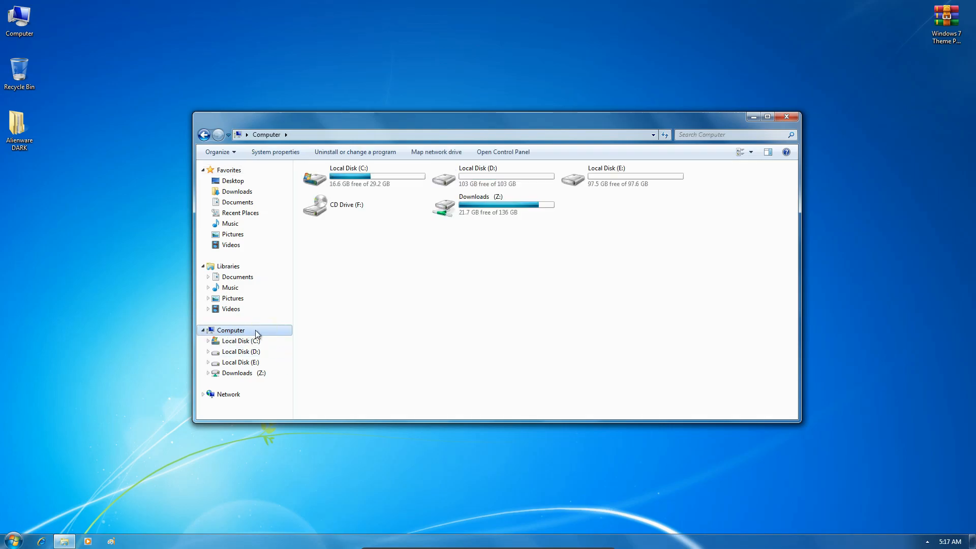
{"action": "left_click", "coordinate": [374, 182]}
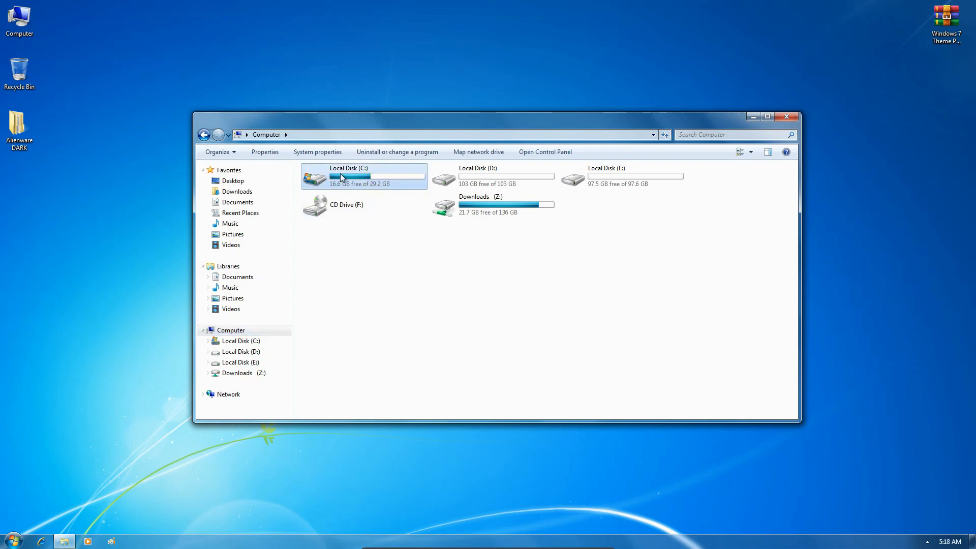
{"action": "double_click", "coordinate": [368, 174]}
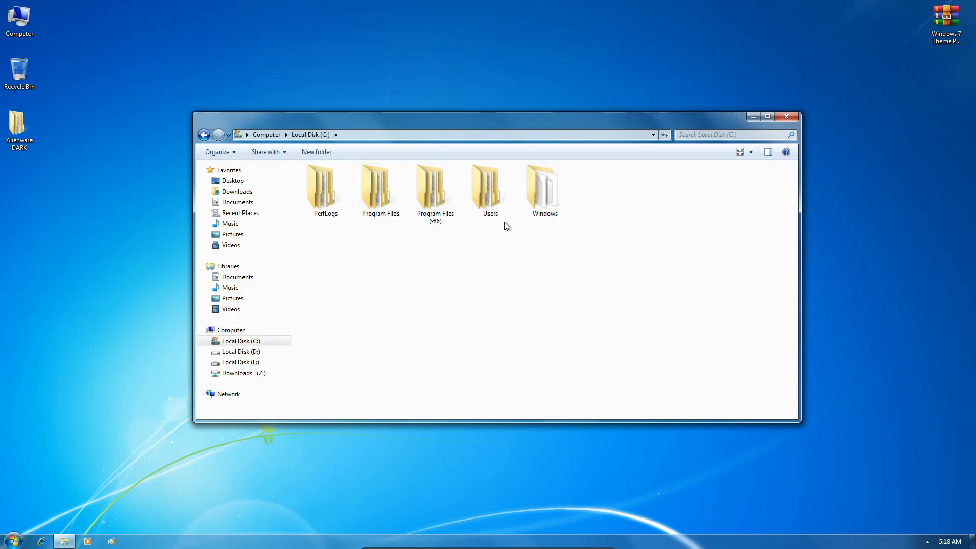
{"action": "double_click", "coordinate": [529, 205]}
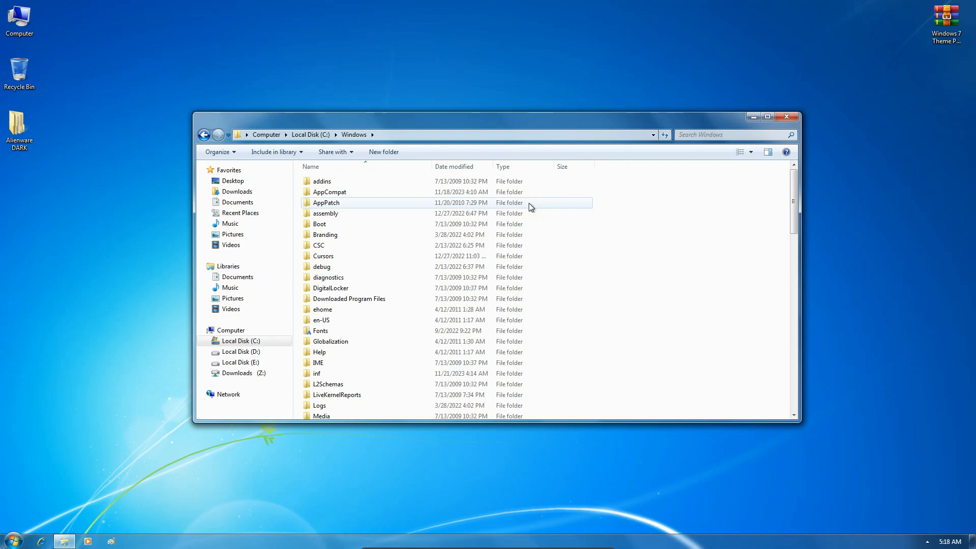
{"action": "scroll", "coordinate": [529, 202], "scroll_direction": "down", "scroll_amount": 9}
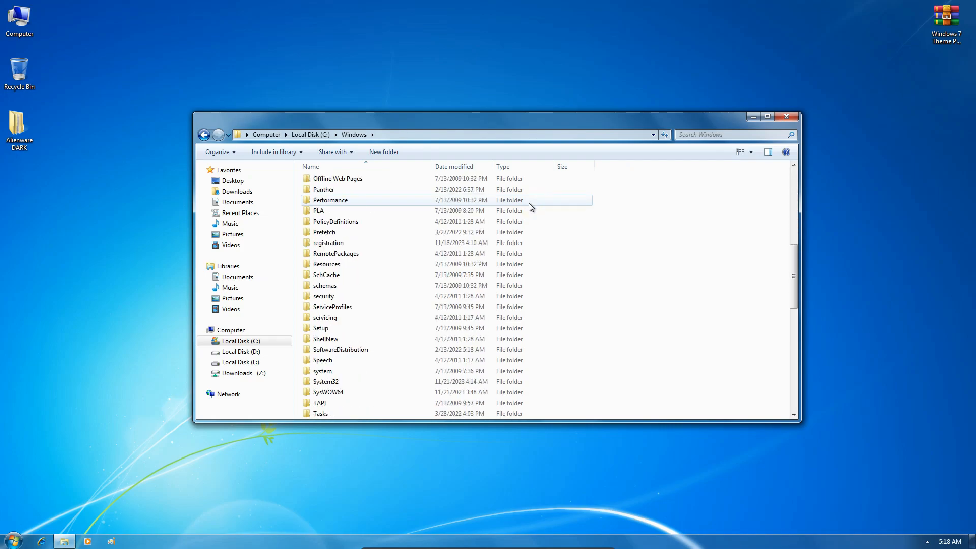
{"action": "left_click", "coordinate": [320, 265]}
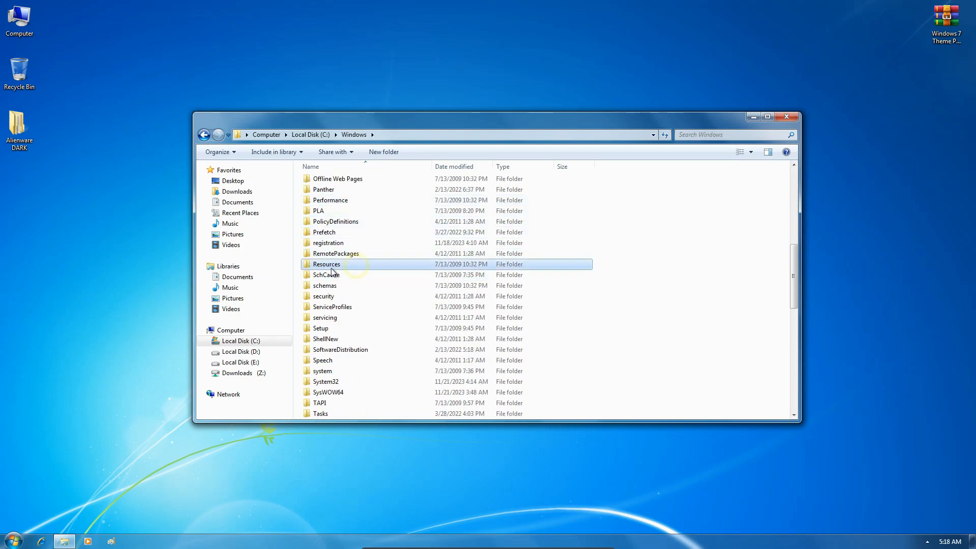
{"action": "double_click", "coordinate": [343, 266]}
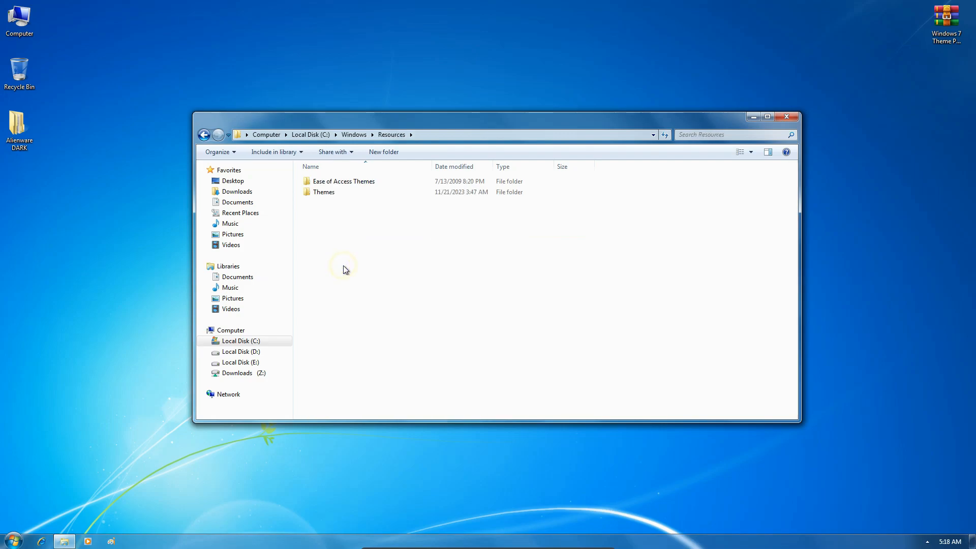
{"action": "double_click", "coordinate": [350, 191]}
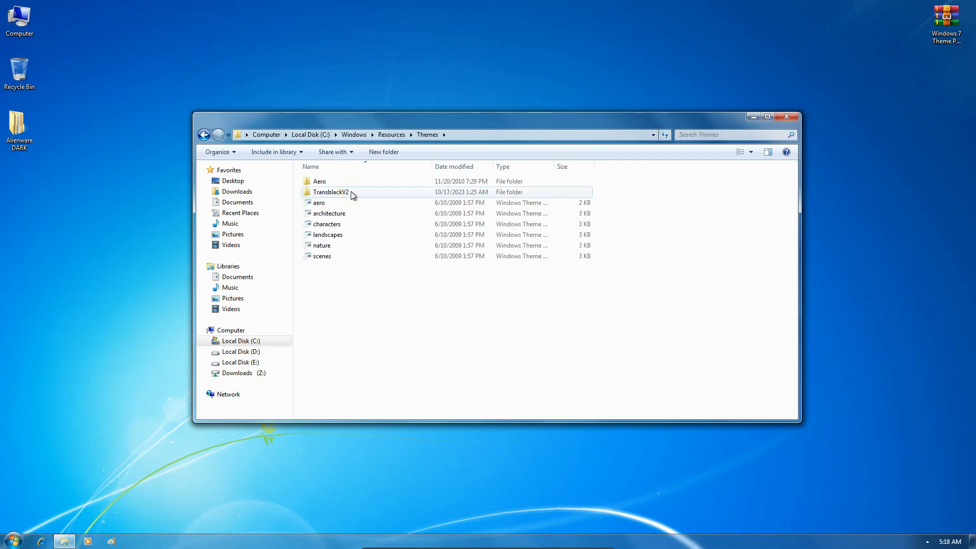
- Paste the copied Alienware-DARK theme items into the Themes folder, granting administrator permission for all current items
{"action": "right_click", "coordinate": [398, 293]}
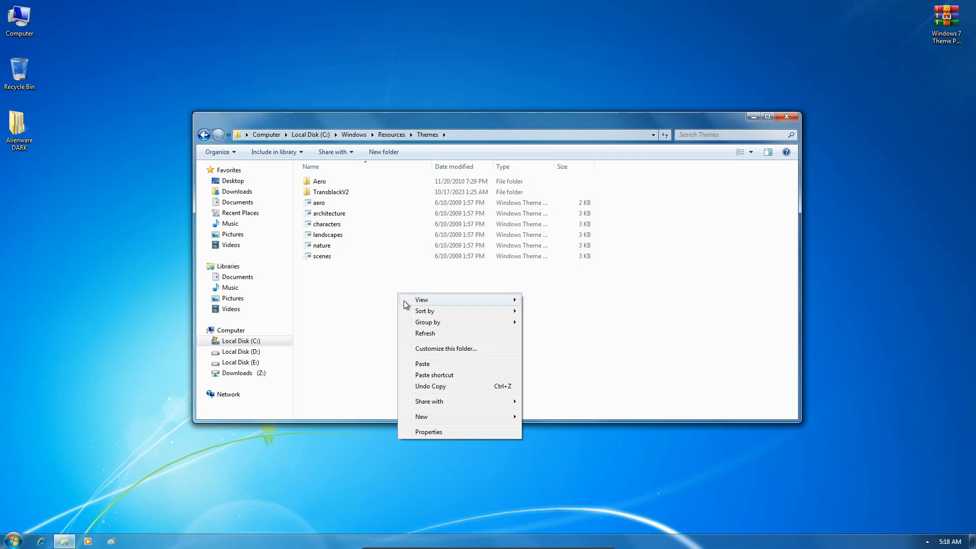
{"action": "left_click", "coordinate": [428, 365]}
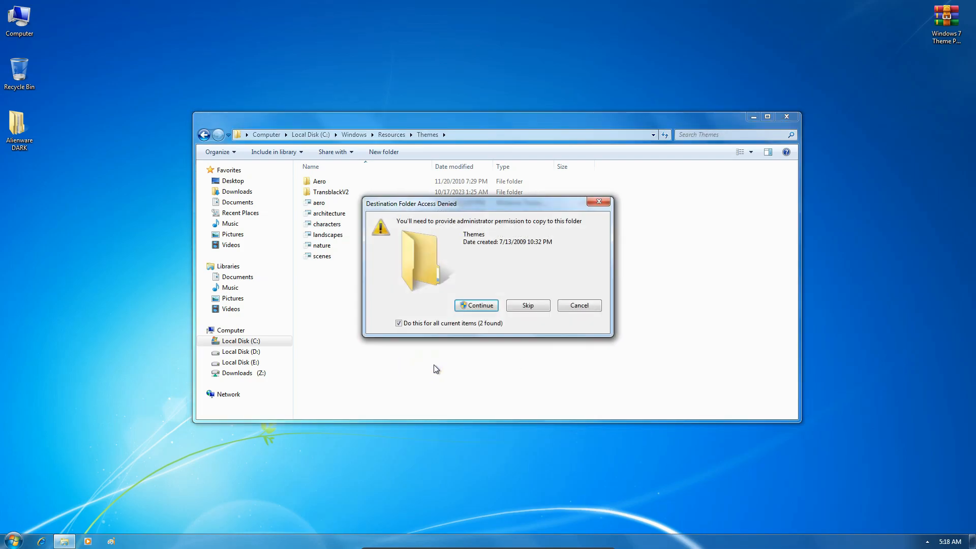
{"action": "left_click", "coordinate": [482, 301]}
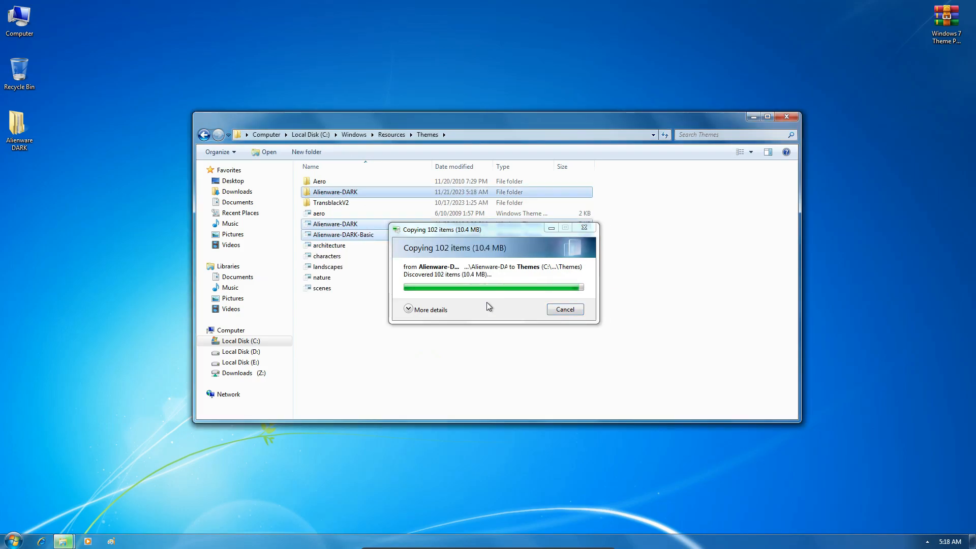
- Close the Themes folder, then apply the installed Alienware DARK theme in the desktop's Personalization settings and close them
{"action": "left_click", "coordinate": [532, 338]}
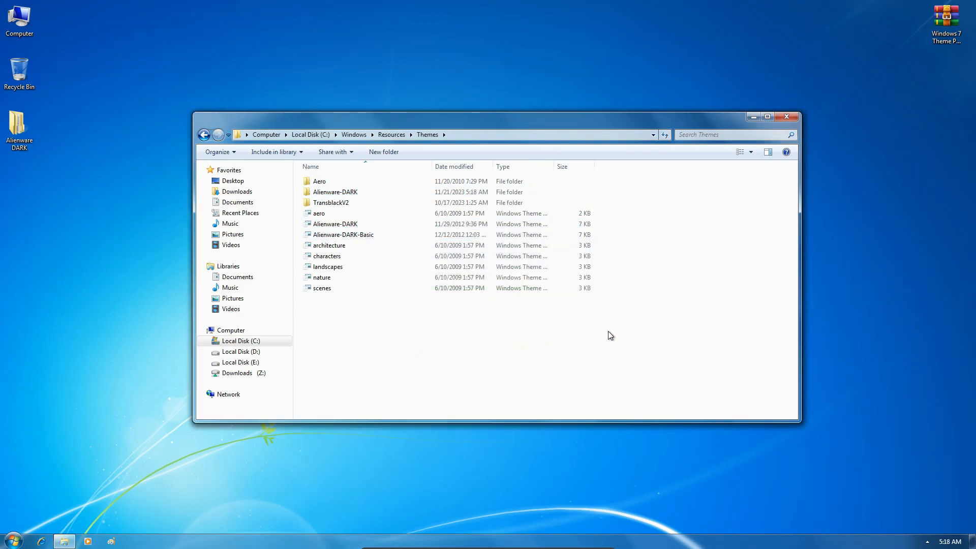
{"action": "left_click", "coordinate": [786, 118]}
{"action": "right_click", "coordinate": [689, 194]}
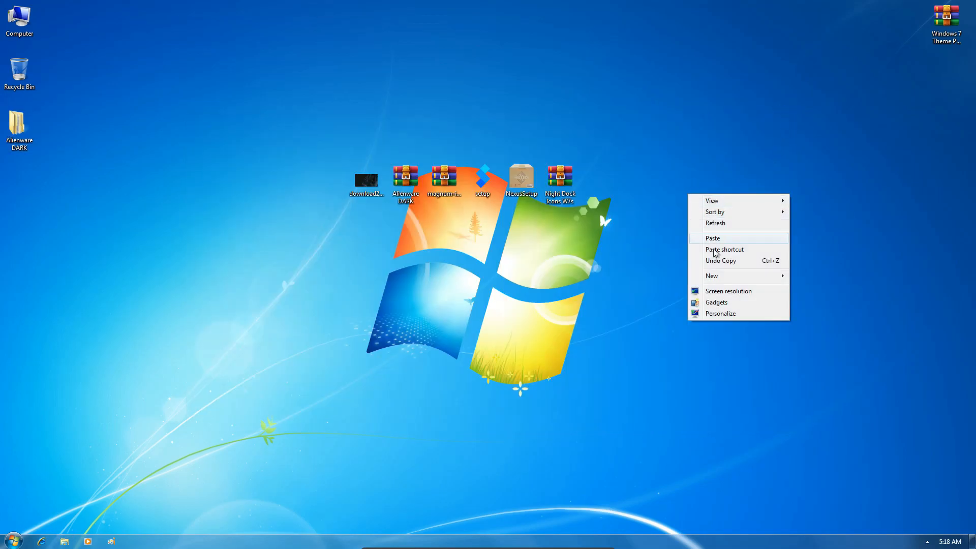
{"action": "left_click", "coordinate": [724, 313]}
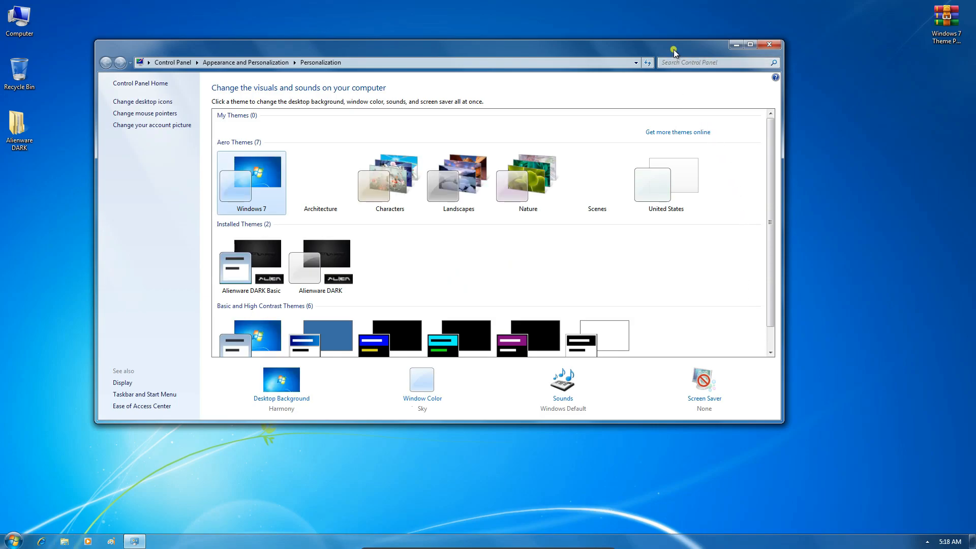
{"action": "left_click_drag", "start_coordinate": [672, 48], "coordinate": [712, 108]}
{"action": "left_click_drag", "start_coordinate": [810, 218], "coordinate": [807, 292]}
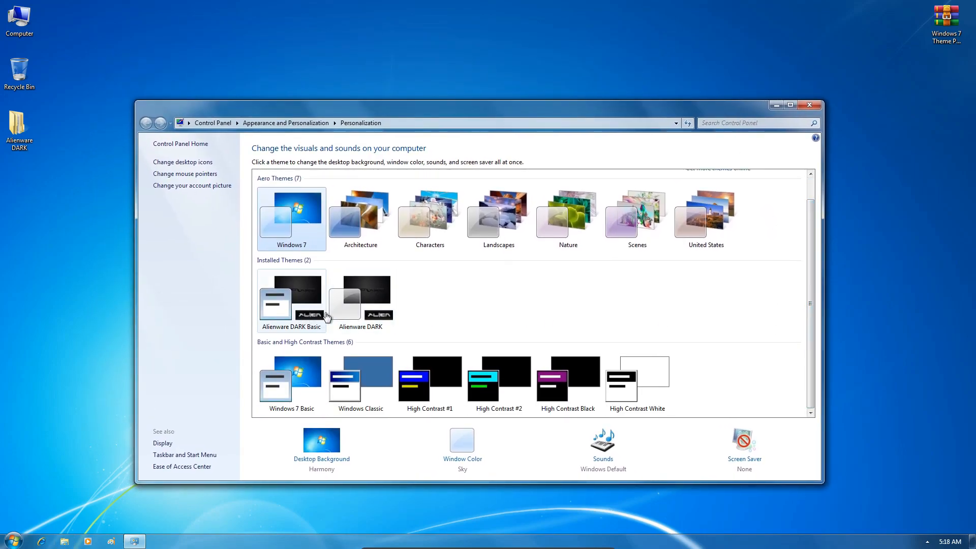
{"action": "left_click", "coordinate": [368, 301]}
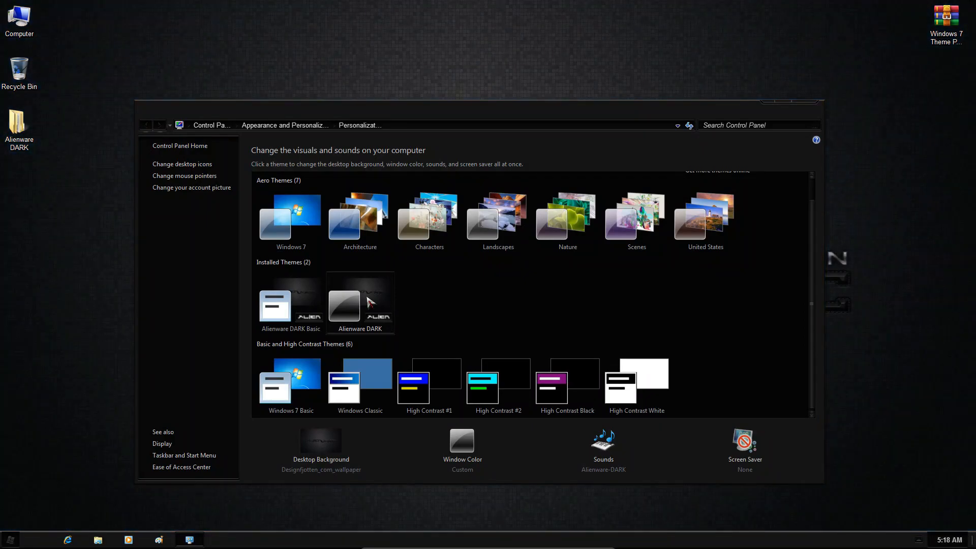
{"action": "left_click", "coordinate": [804, 106]}
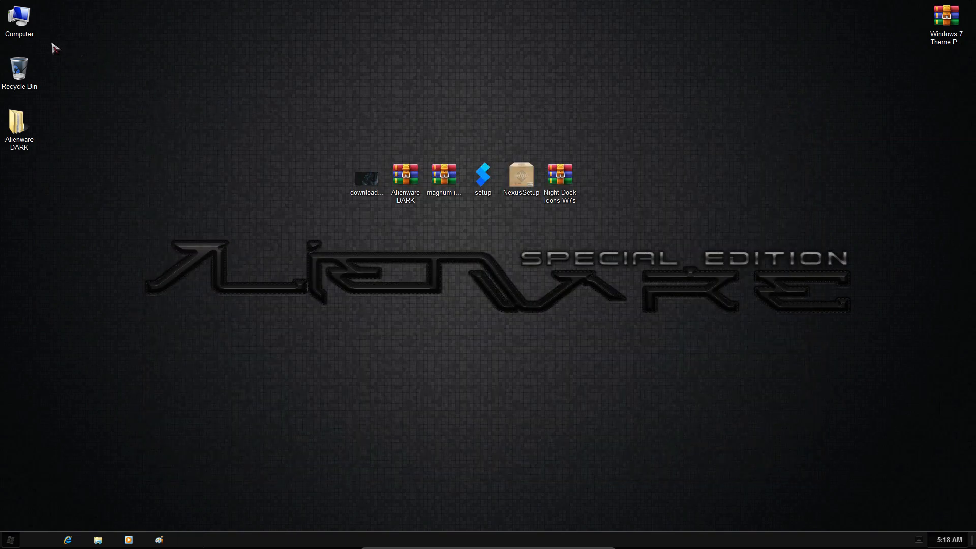
- Check the Computer window's themed appearance both maximized and at normal size, and close it
{"action": "double_click", "coordinate": [24, 29]}
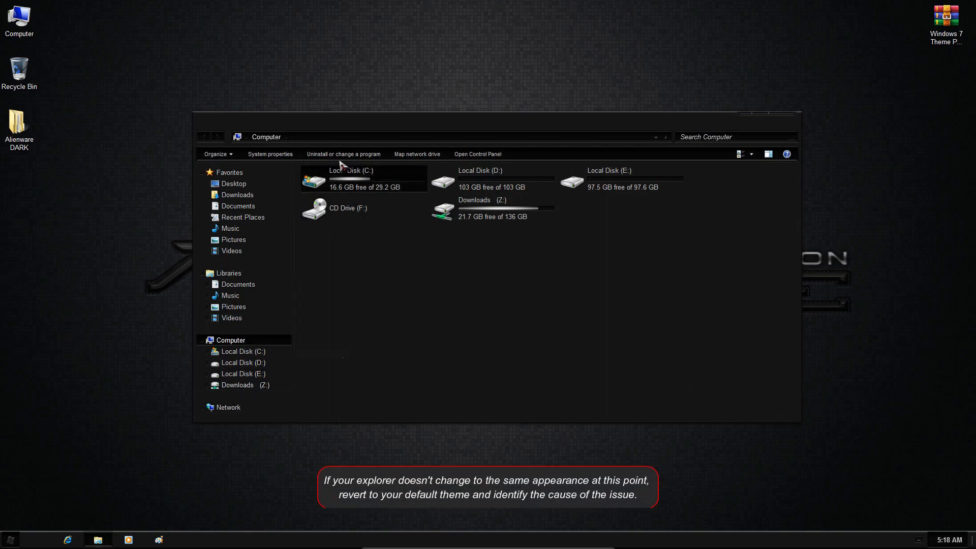
{"action": "double_click", "coordinate": [306, 120]}
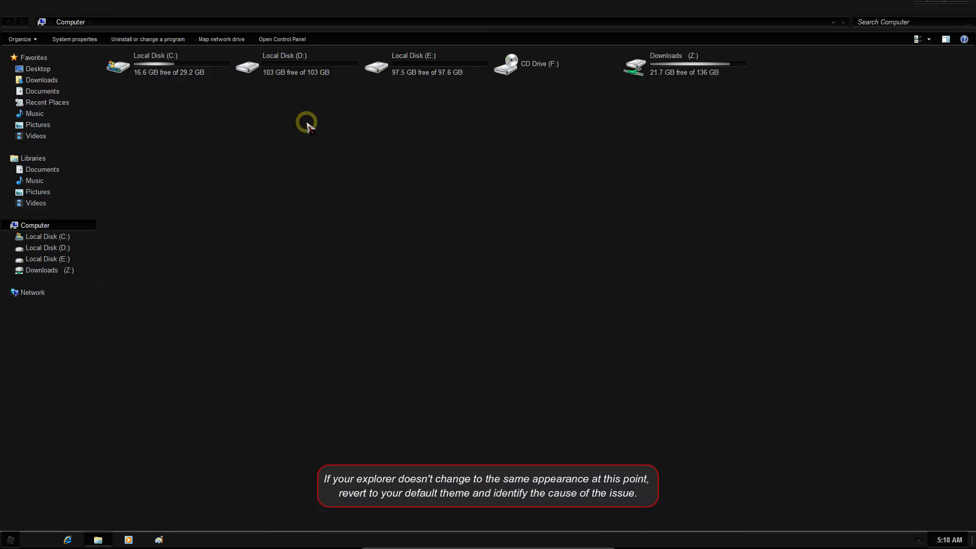
{"action": "double_click", "coordinate": [328, 11]}
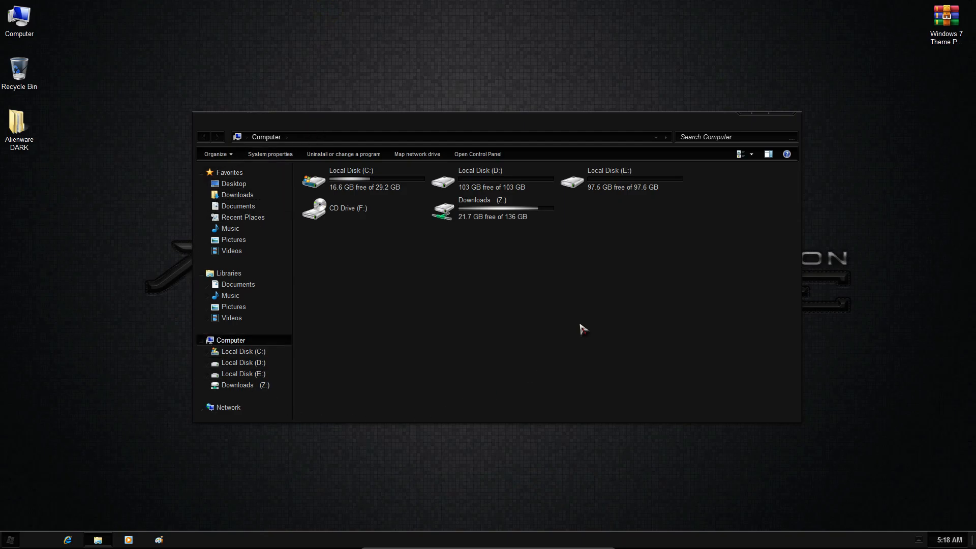
{"action": "left_click", "coordinate": [781, 114]}
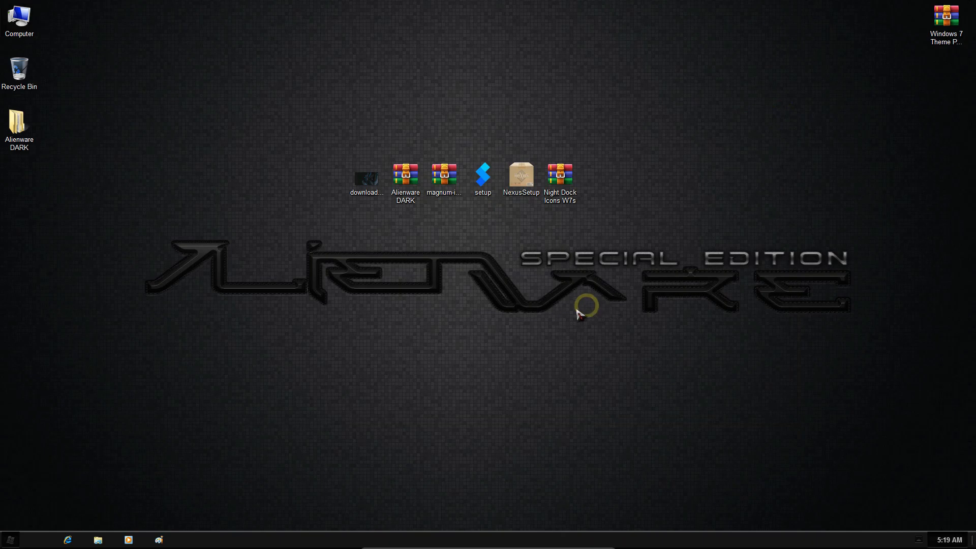
- Set the download277927 image as the desktop background
{"action": "right_click", "coordinate": [369, 185]}
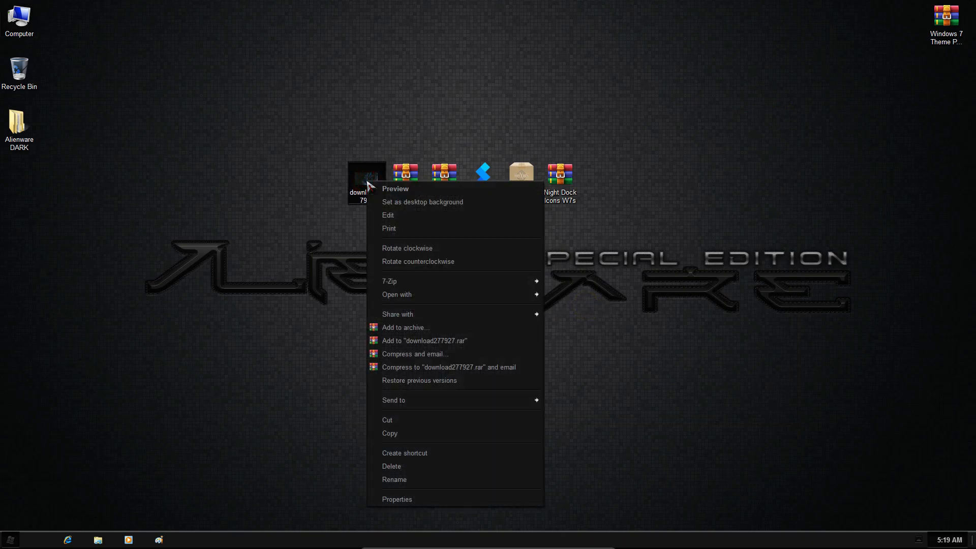
{"action": "left_click", "coordinate": [398, 204]}
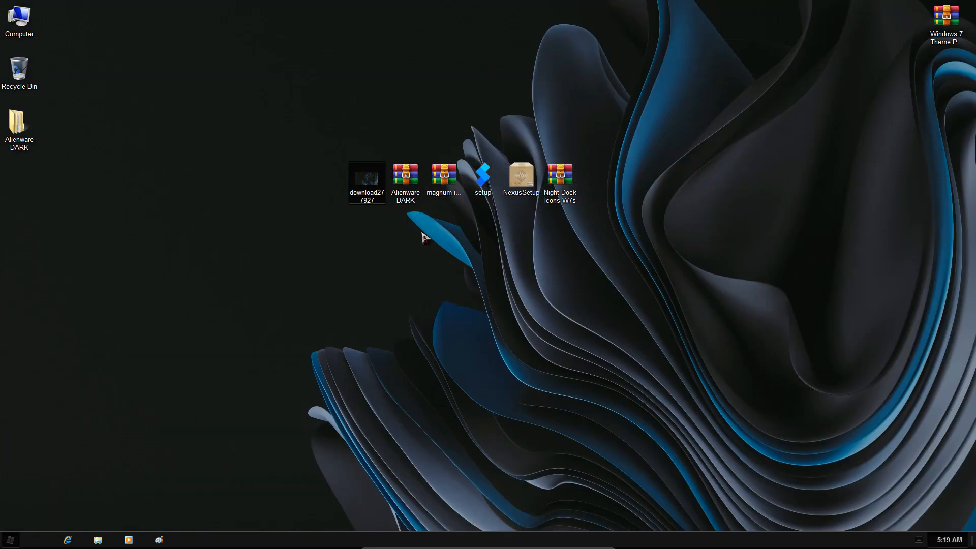
- Extract the magnum-ipack archive on the desktop into its default magnum-ipack folder
{"action": "left_click", "coordinate": [447, 183]}
{"action": "right_click", "coordinate": [447, 182]}
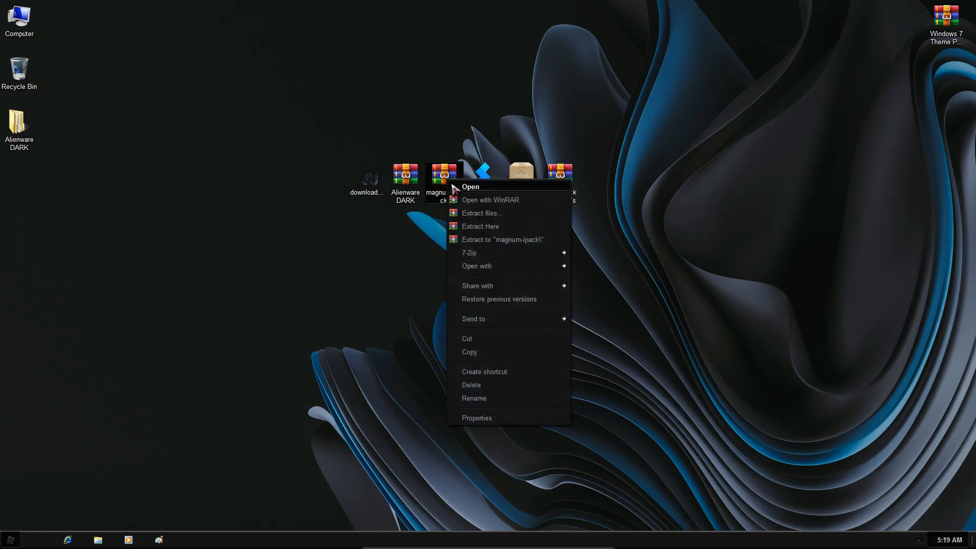
{"action": "left_click", "coordinate": [478, 214]}
{"action": "left_click", "coordinate": [518, 384]}
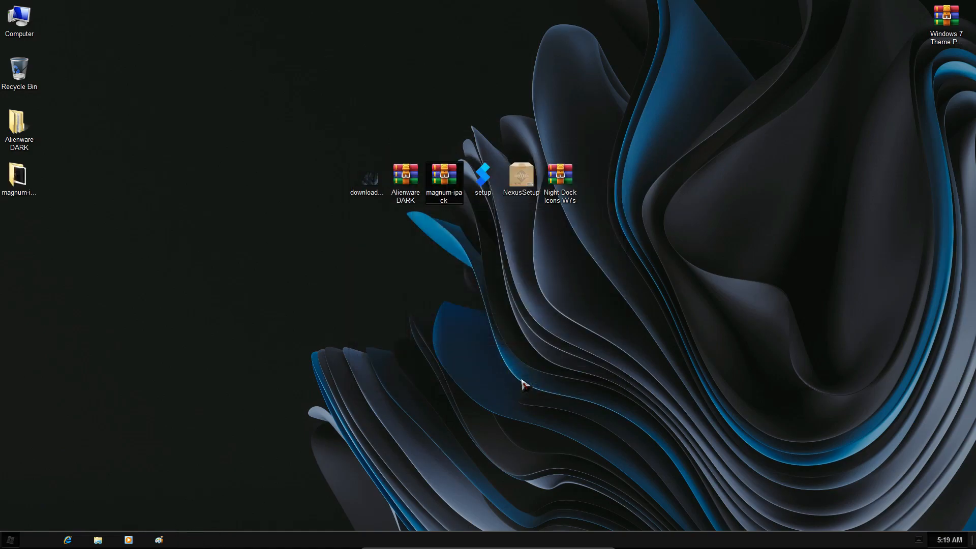
- Run the magnum-ipack installer from the extracted folder, accept its agreement, and patch all files with a restore point
{"action": "double_click", "coordinate": [17, 177]}
{"action": "left_click", "coordinate": [337, 187]}
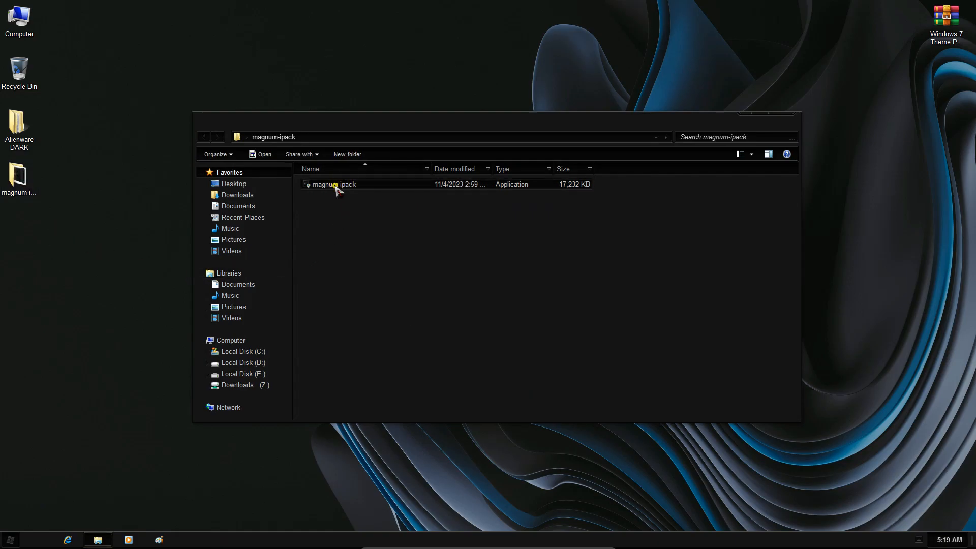
{"action": "double_click", "coordinate": [335, 186]}
{"action": "left_click", "coordinate": [530, 296]}
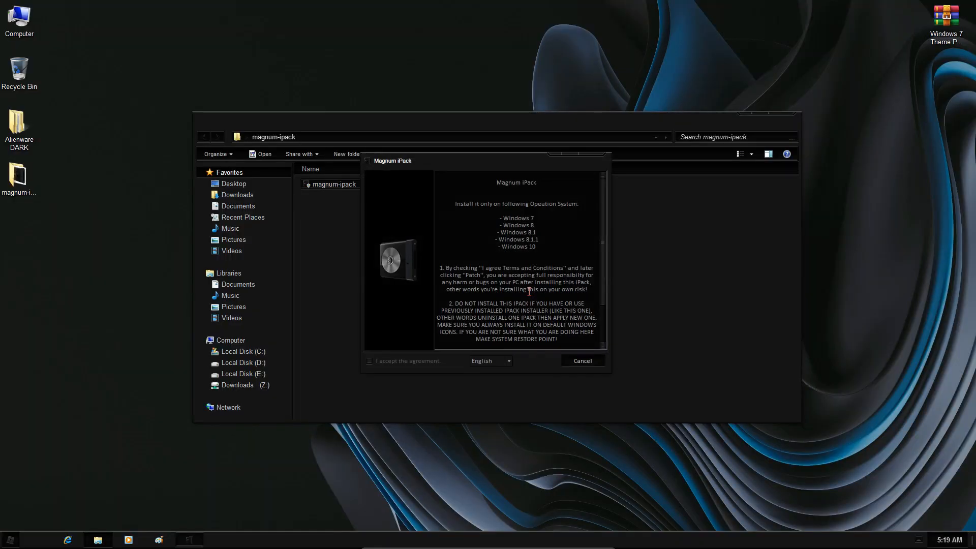
{"action": "left_click", "coordinate": [371, 362]}
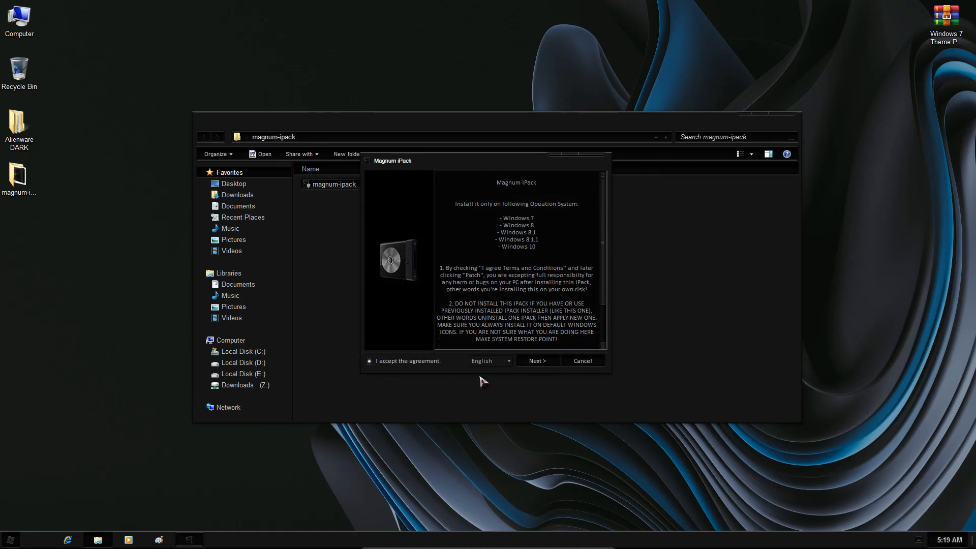
{"action": "left_click", "coordinate": [551, 362]}
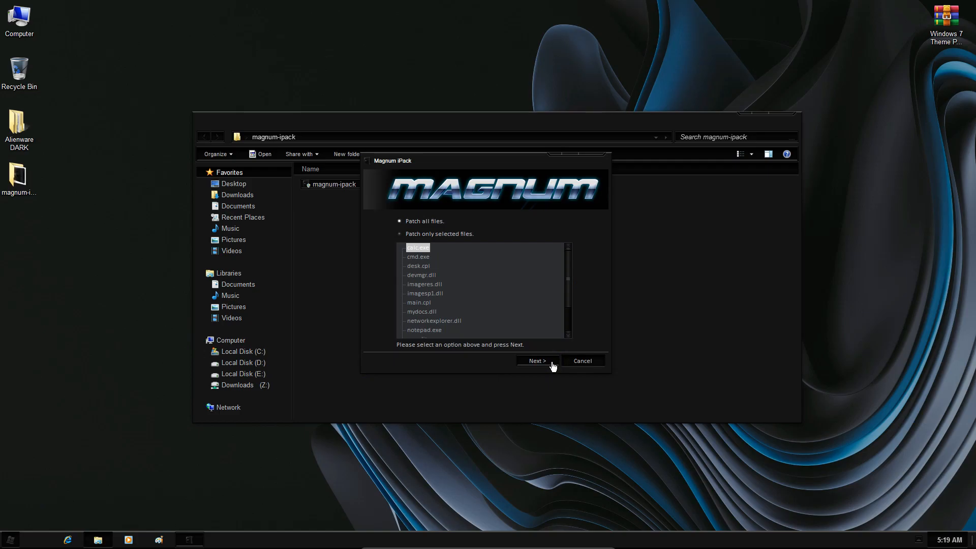
{"action": "left_click", "coordinate": [553, 365]}
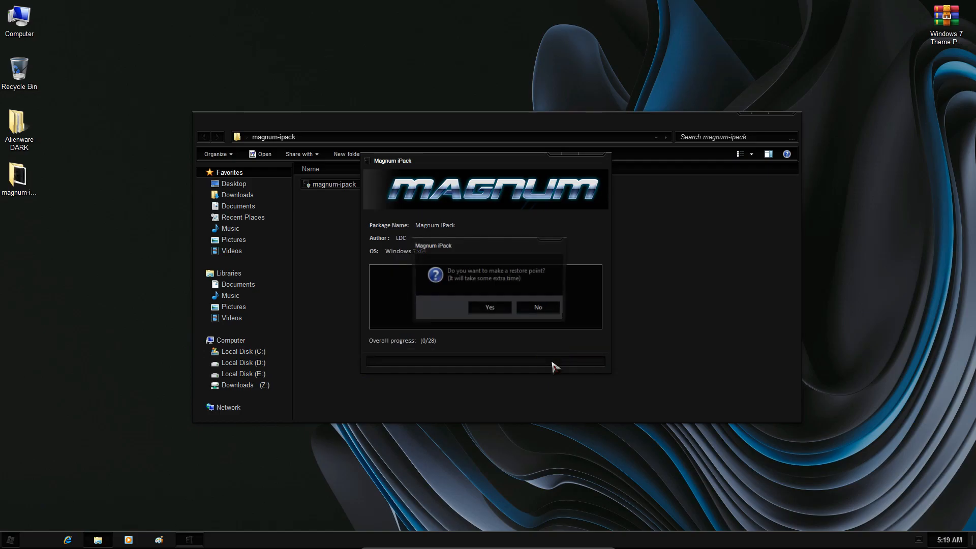
{"action": "left_click", "coordinate": [504, 309]}
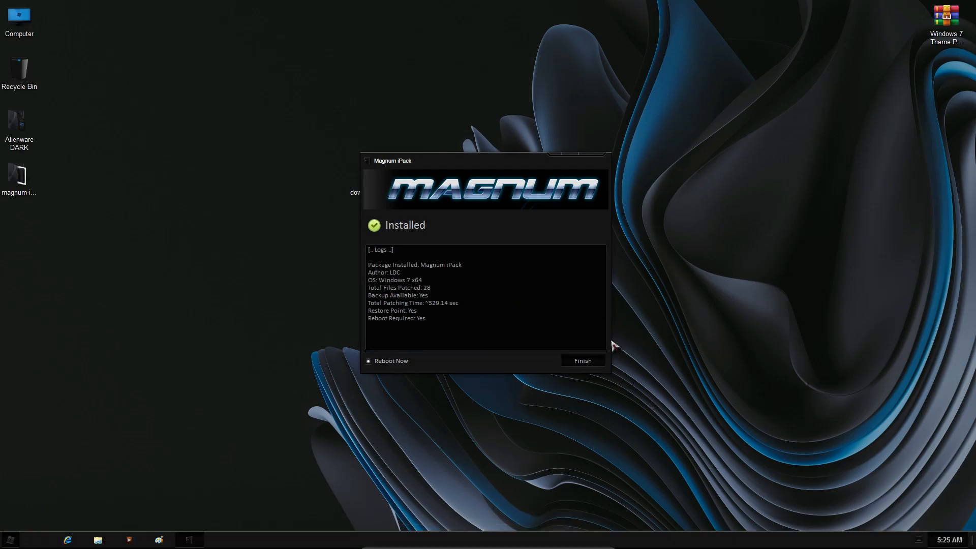
- Finish the Magnum iPack installation with Reboot Now and let Windows restart
{"action": "left_click", "coordinate": [580, 363]}
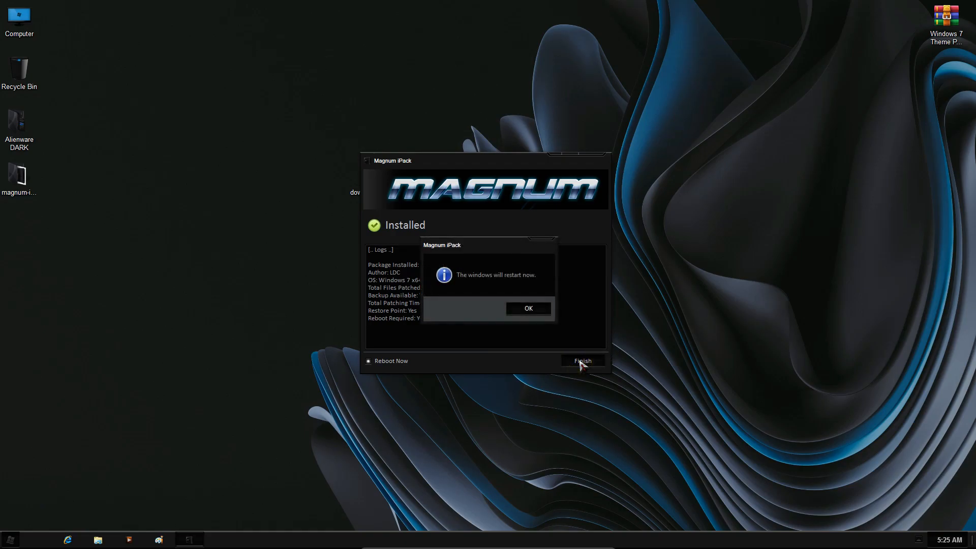
{"action": "left_click", "coordinate": [528, 310]}
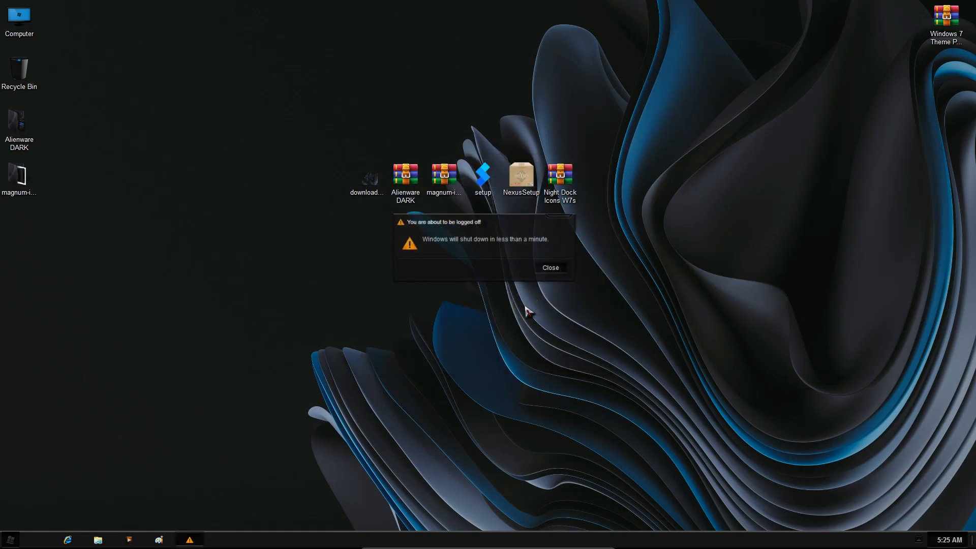
{"action": "left_click", "coordinate": [553, 268]}
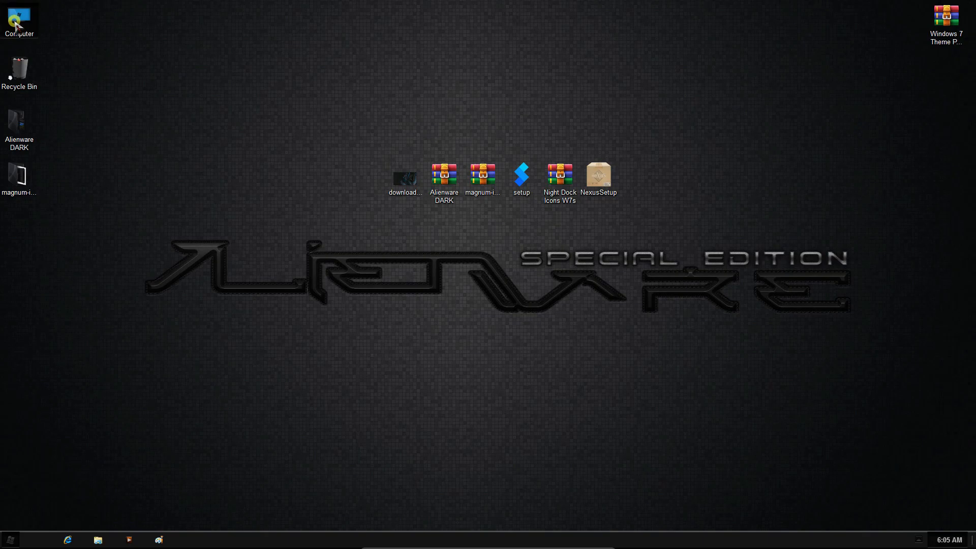
- Examine the new icons in Computer, Local Disk (C:), Favorites and the Start menu
{"action": "double_click", "coordinate": [15, 25]}
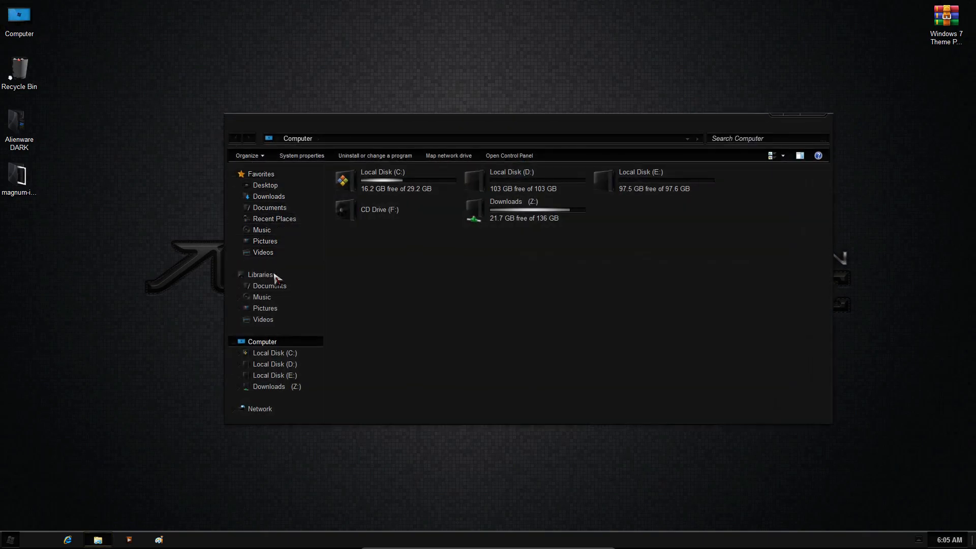
{"action": "double_click", "coordinate": [375, 191]}
{"action": "left_click", "coordinate": [574, 320]}
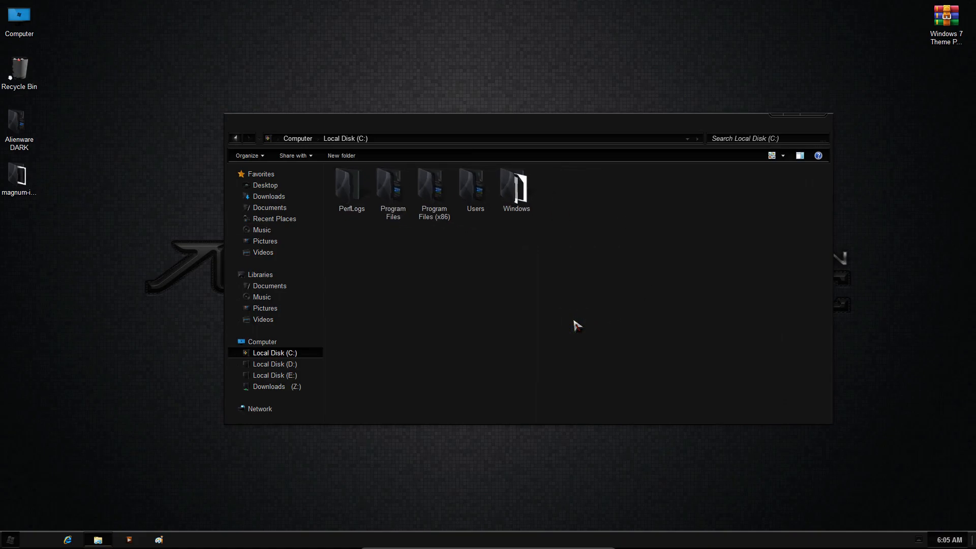
{"action": "key", "text": "BackSpace"}
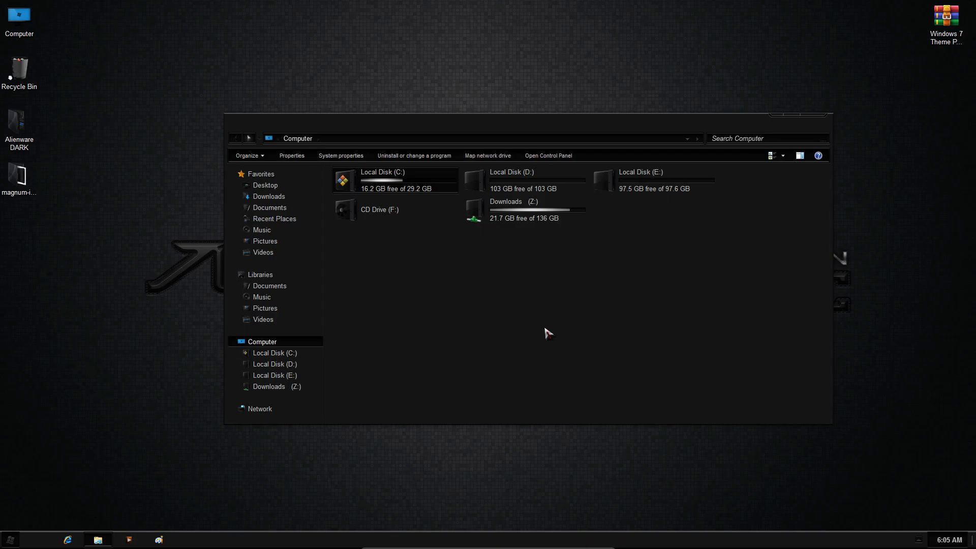
{"action": "left_click", "coordinate": [287, 175]}
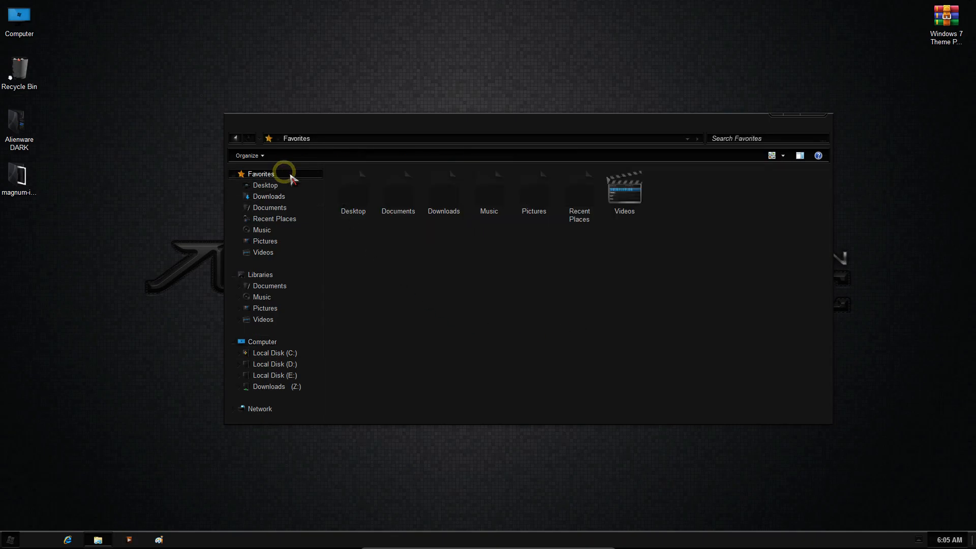
{"action": "left_click", "coordinate": [820, 116]}
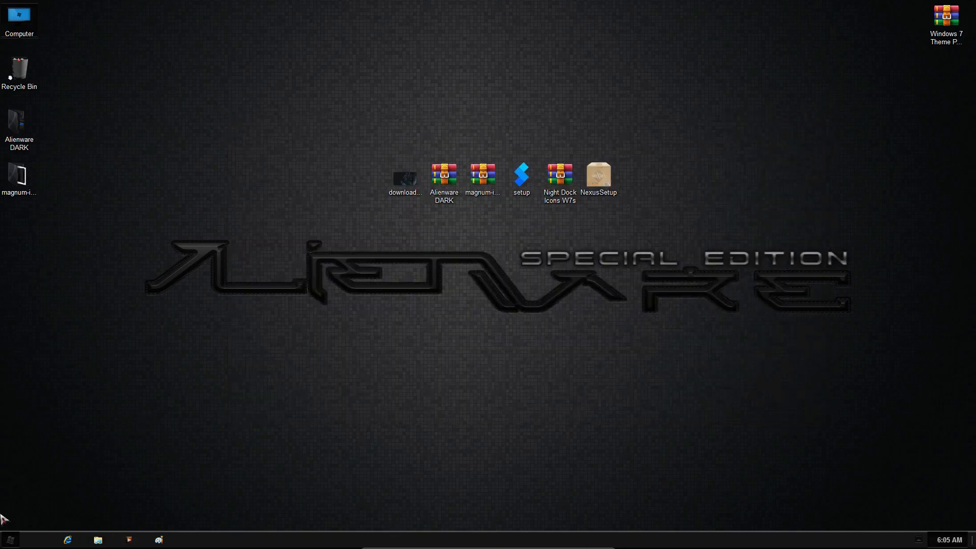
{"action": "left_click", "coordinate": [10, 540]}
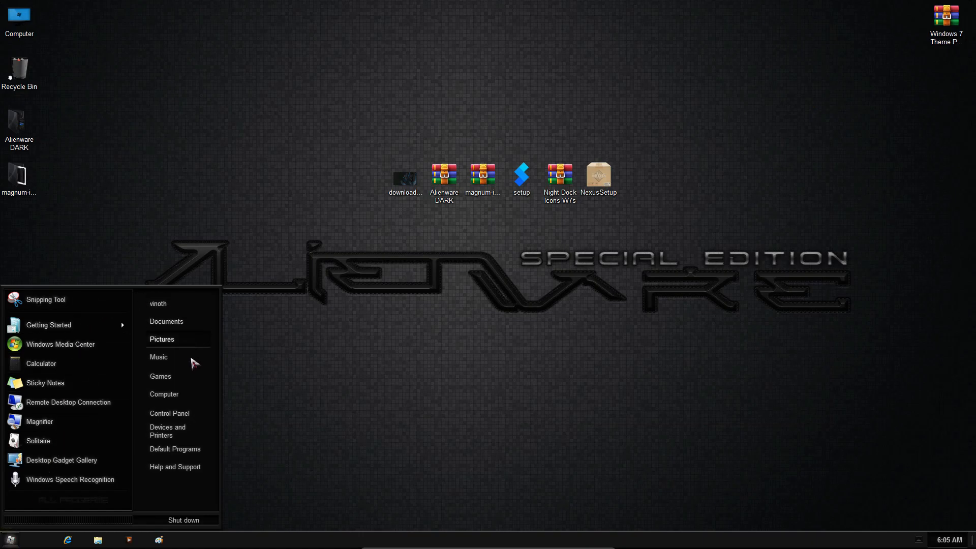
{"action": "left_click", "coordinate": [320, 430]}
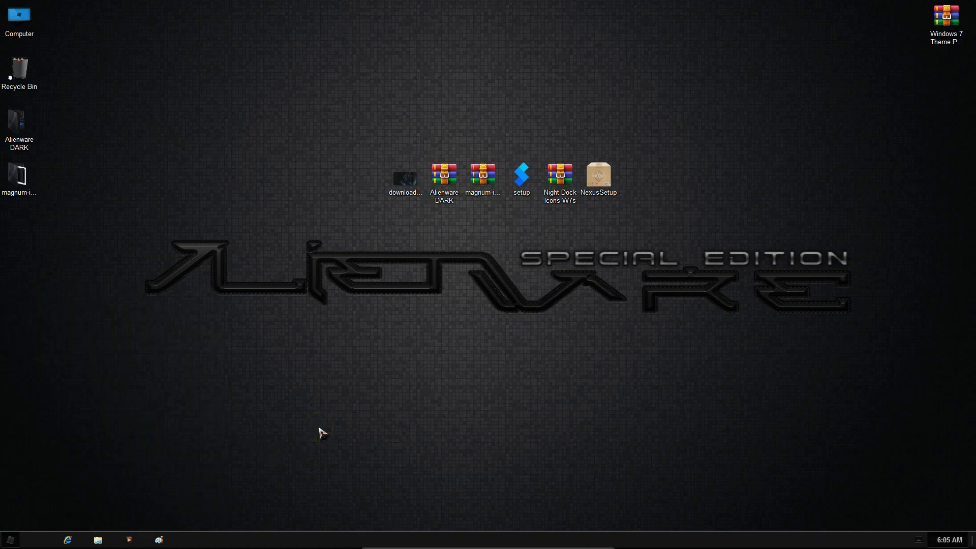
- Install Nilesoft Shell 1.9 from the desktop setup file, granting administrator permission, and bring up the desktop's context menu
{"action": "double_click", "coordinate": [521, 186]}
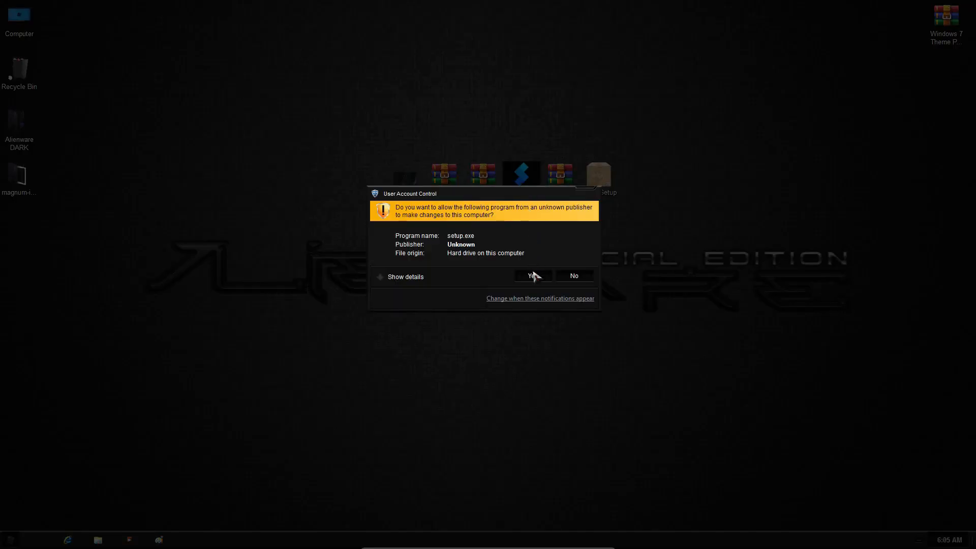
{"action": "left_click", "coordinate": [532, 275]}
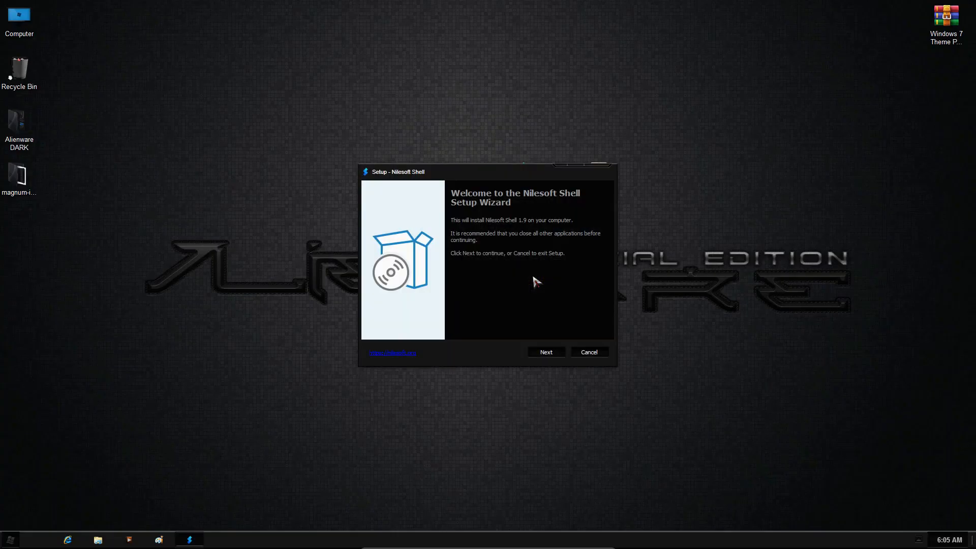
{"action": "left_click", "coordinate": [546, 352]}
{"action": "left_click", "coordinate": [546, 352]}
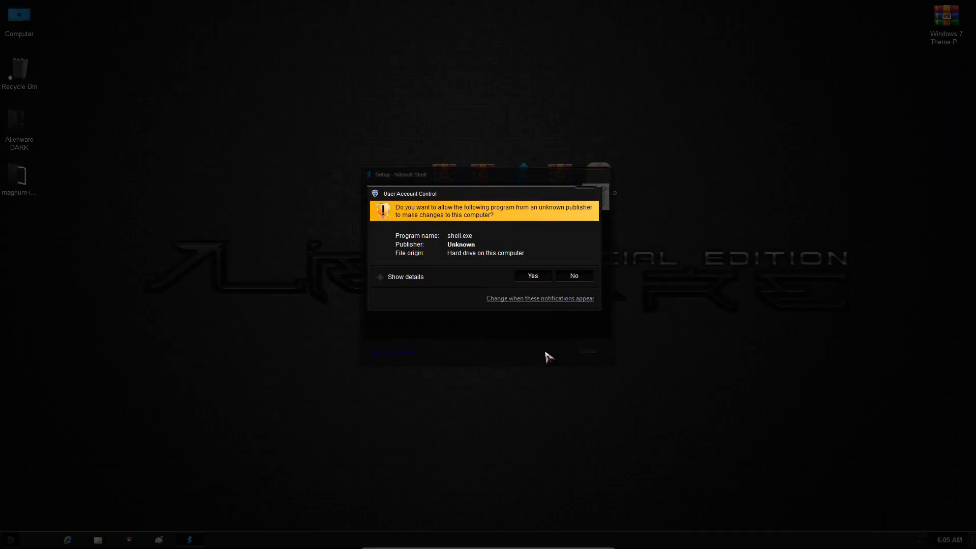
{"action": "left_click", "coordinate": [542, 279]}
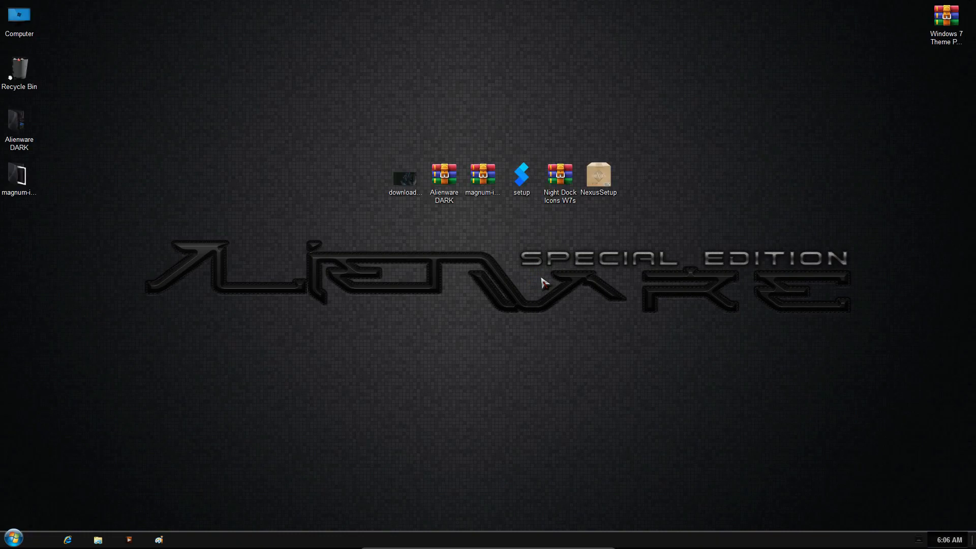
{"action": "right_click", "coordinate": [671, 197]}
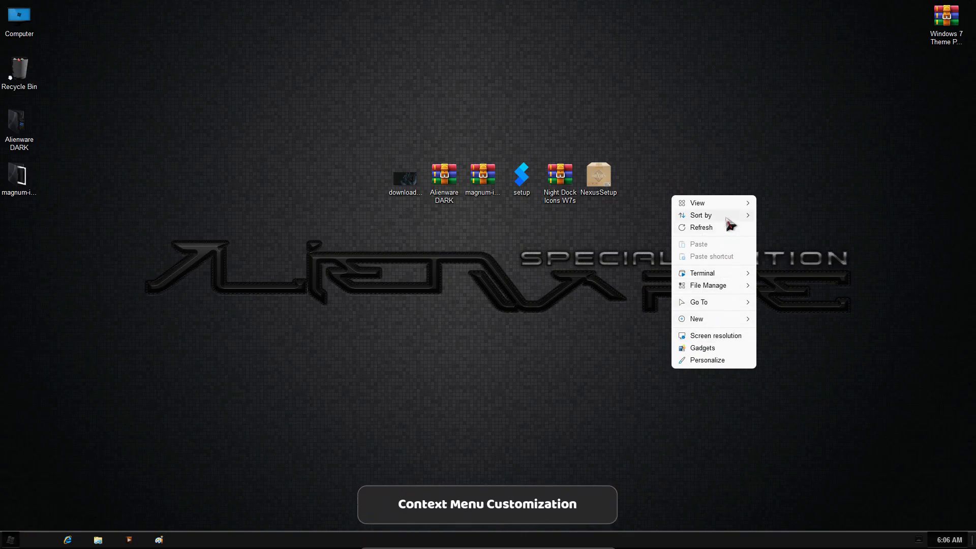
- Open theme.nss from the imports folder of C:\Program Files\Nilesoft Shell in Notepad
{"action": "left_click", "coordinate": [588, 294]}
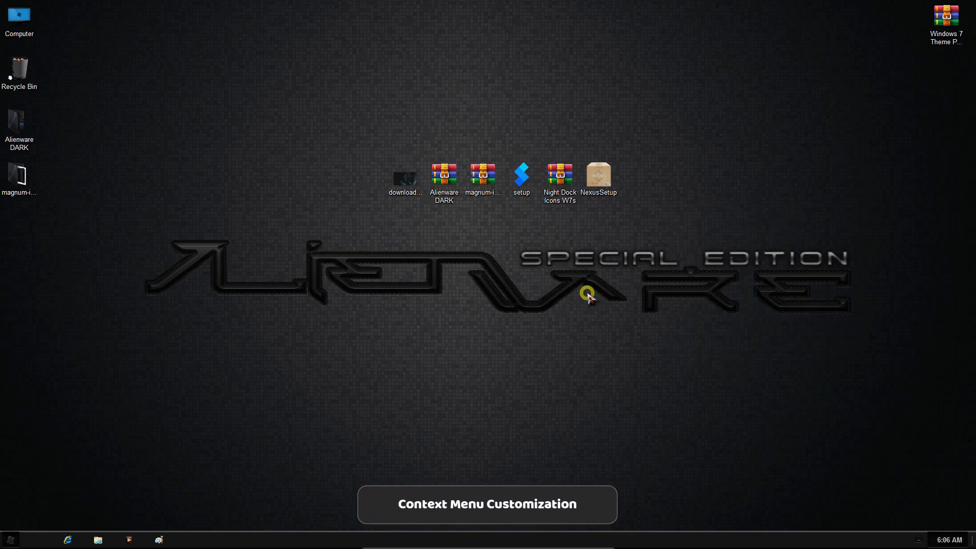
{"action": "double_click", "coordinate": [20, 32]}
{"action": "double_click", "coordinate": [410, 186]}
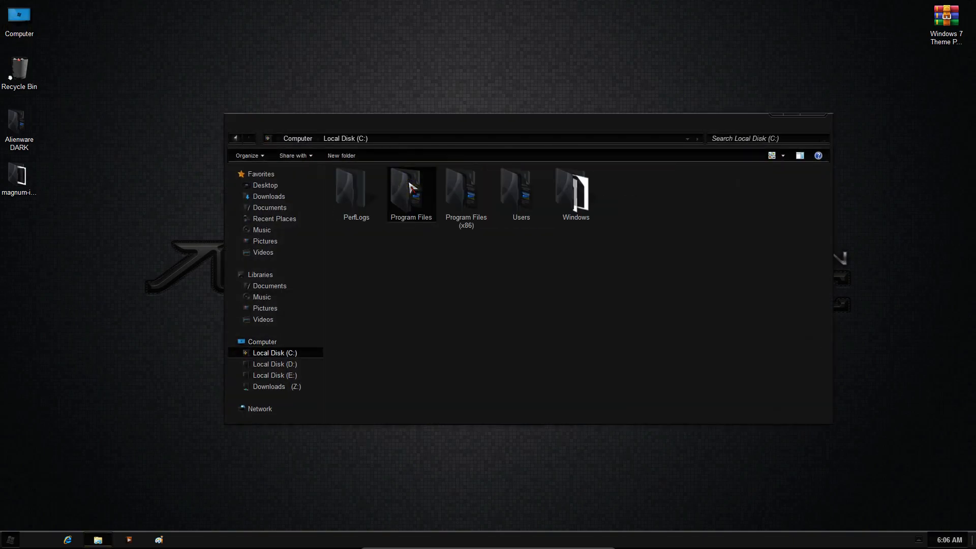
{"action": "double_click", "coordinate": [430, 197]}
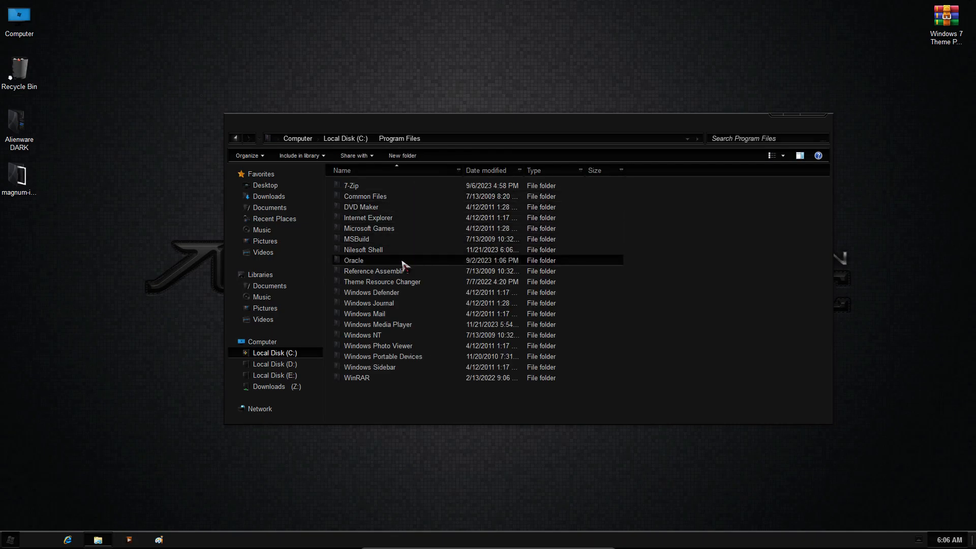
{"action": "left_click", "coordinate": [359, 251]}
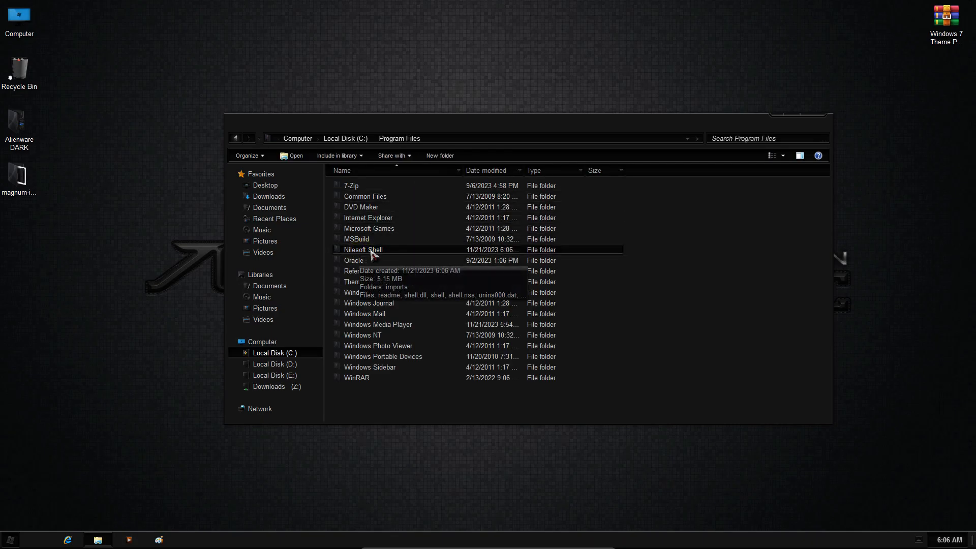
{"action": "double_click", "coordinate": [391, 251]}
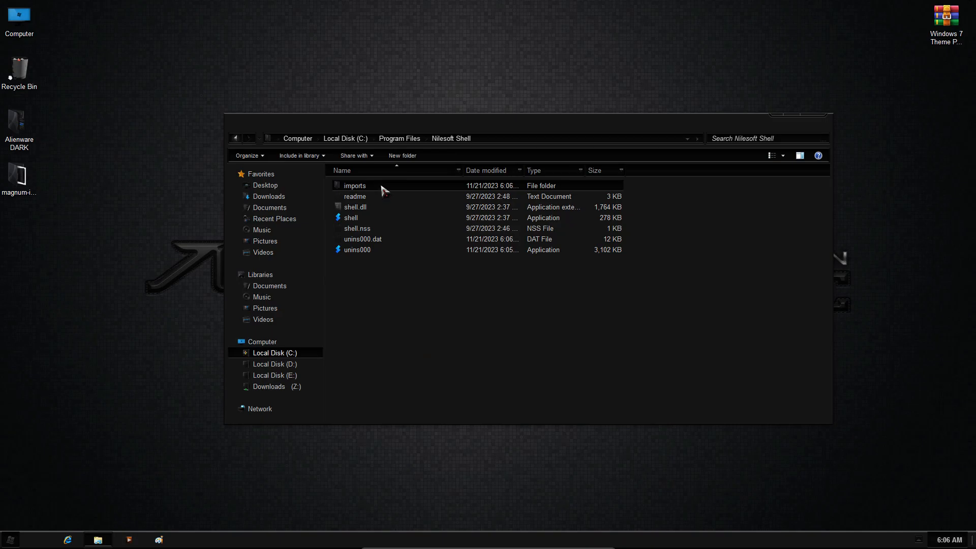
{"action": "double_click", "coordinate": [364, 187]}
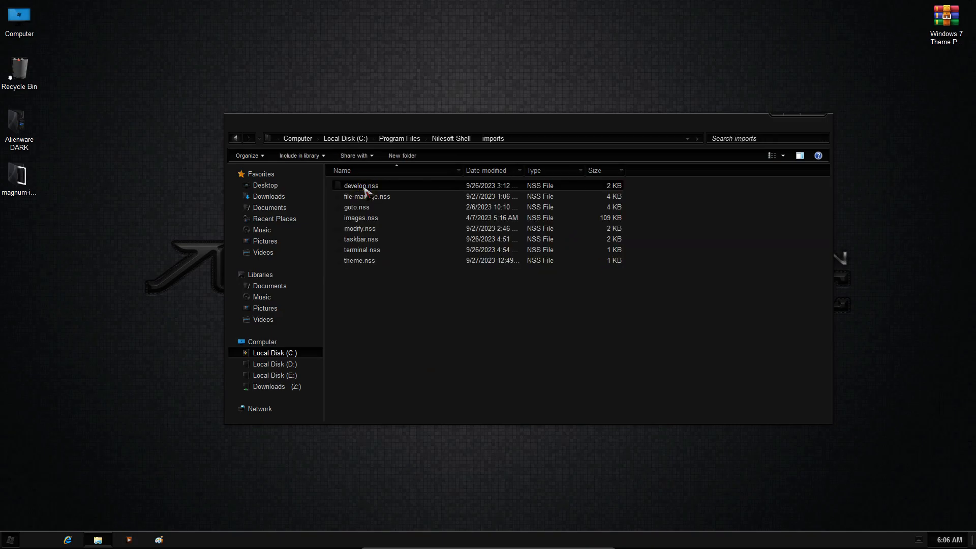
{"action": "left_click", "coordinate": [359, 264]}
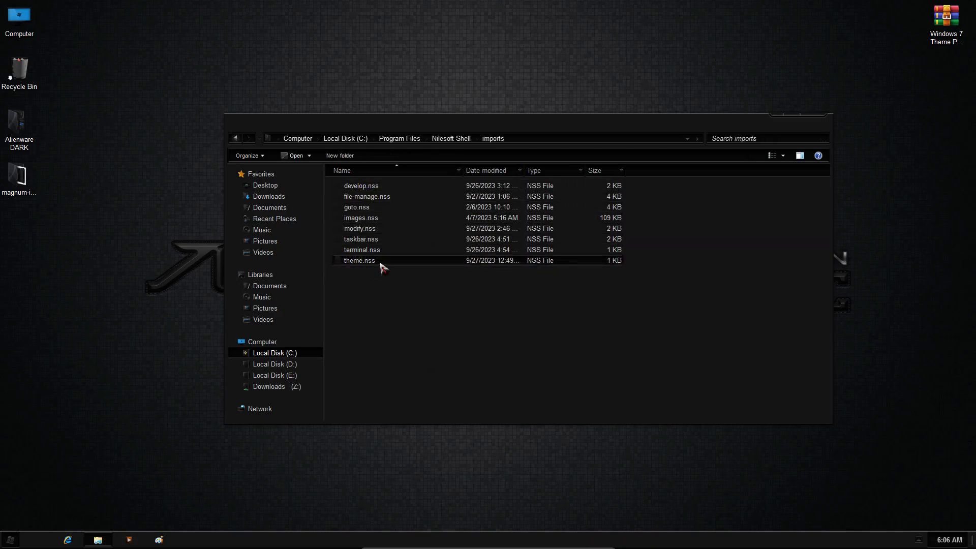
{"action": "double_click", "coordinate": [357, 261]}
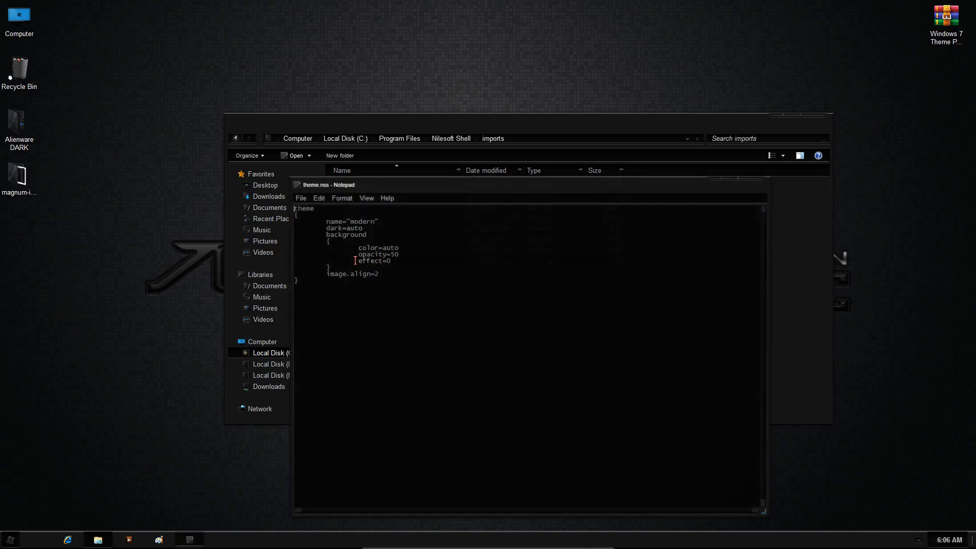
{"action": "left_click_drag", "start_coordinate": [411, 188], "coordinate": [437, 159]}
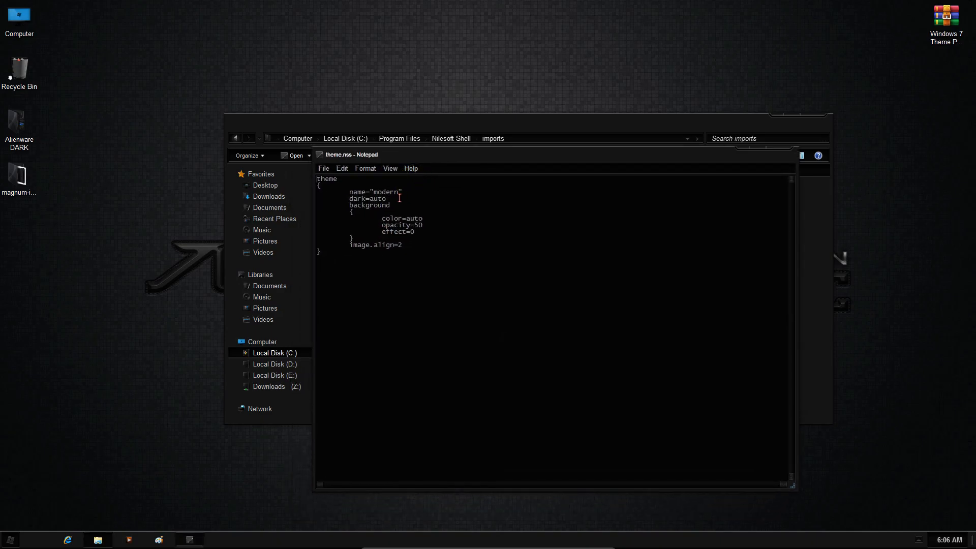
- In theme.nss, set dark to true, background color to #202020, opacity to 90 and effect to 1, save the file and close it
{"action": "double_click", "coordinate": [371, 199]}
{"action": "left_click", "coordinate": [386, 201]}
{"action": "left_click", "coordinate": [445, 228]}
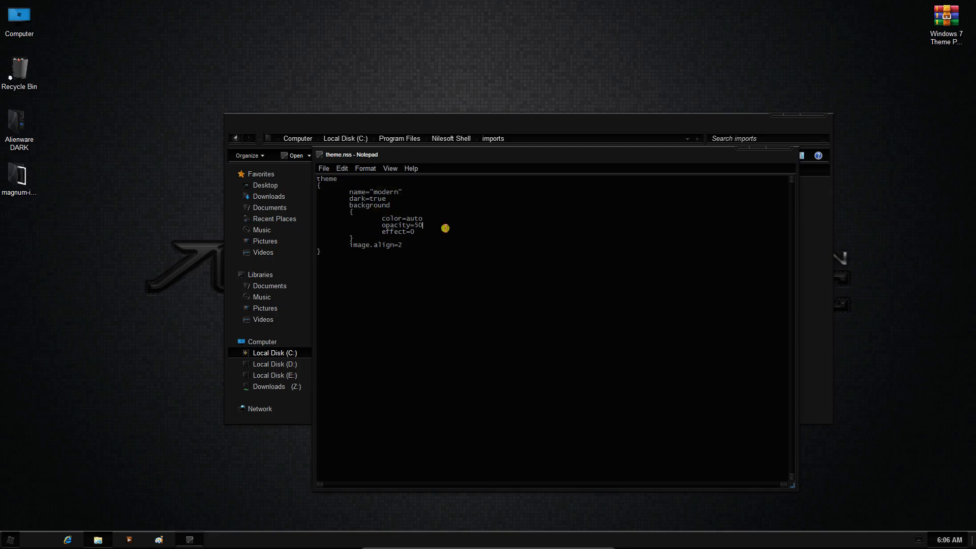
{"action": "double_click", "coordinate": [409, 218]}
{"action": "left_click_drag", "start_coordinate": [418, 225], "coordinate": [416, 225]}
{"action": "left_click_drag", "start_coordinate": [412, 232], "coordinate": [419, 231]}
{"action": "left_click", "coordinate": [446, 236]}
{"action": "left_click", "coordinate": [430, 272]}
{"action": "left_click", "coordinate": [324, 169]}
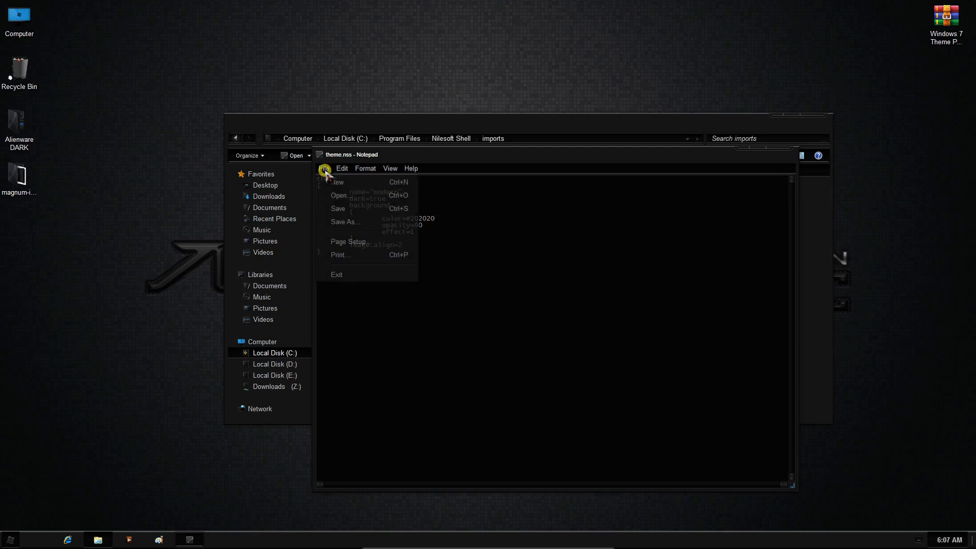
{"action": "left_click", "coordinate": [337, 211]}
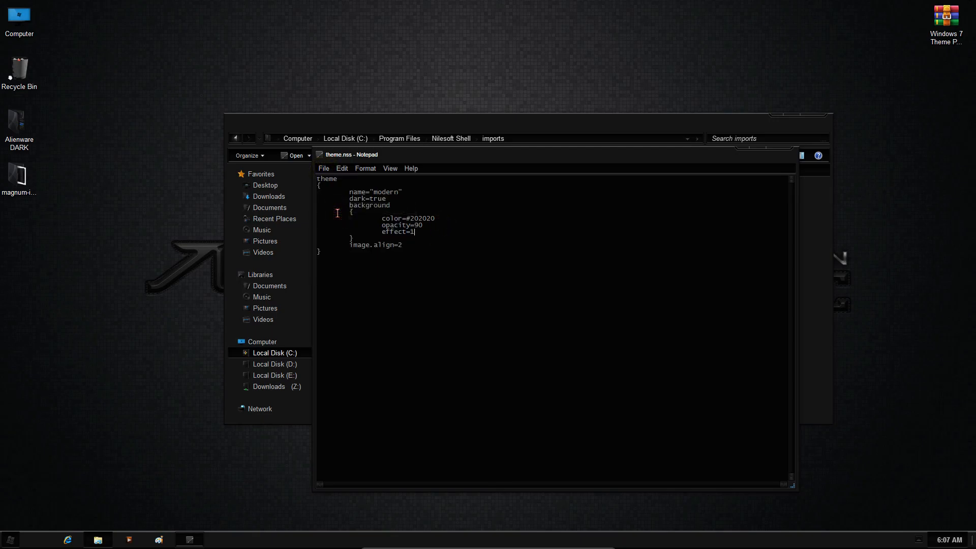
{"action": "left_click", "coordinate": [780, 150]}
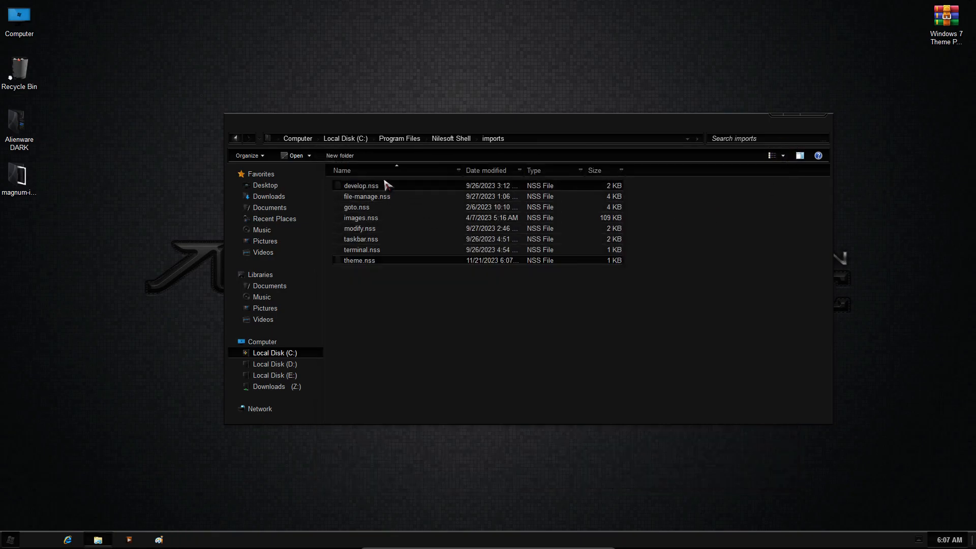
- Restart Explorer through the shell application in the Nilesoft Shell folder, check the desktop's context menu, and close the application
{"action": "left_click", "coordinate": [236, 140]}
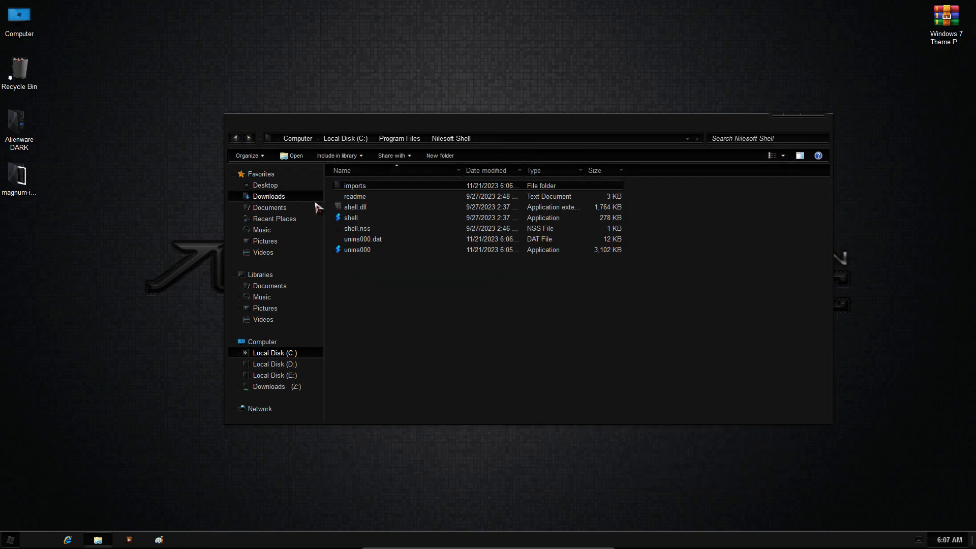
{"action": "left_click", "coordinate": [369, 219]}
{"action": "double_click", "coordinate": [370, 219]}
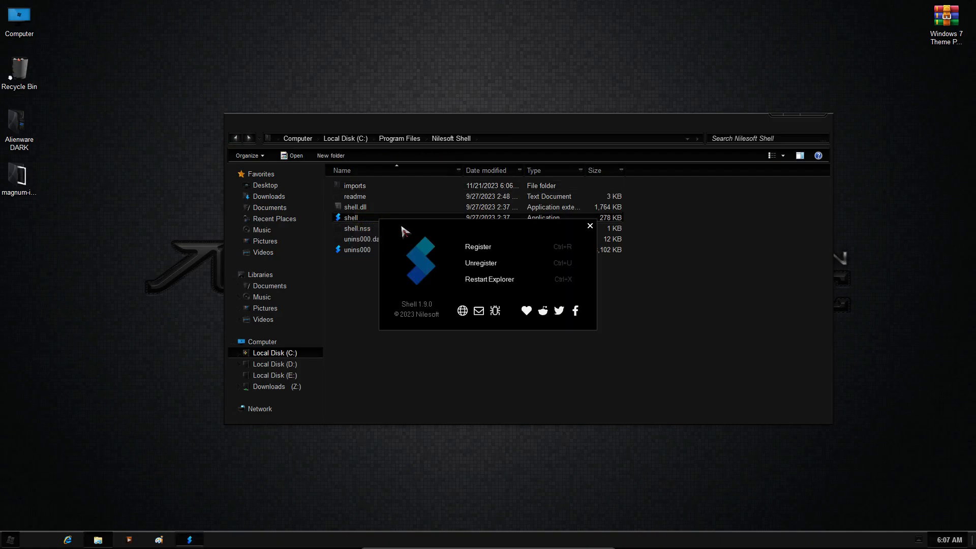
{"action": "left_click", "coordinate": [484, 281]}
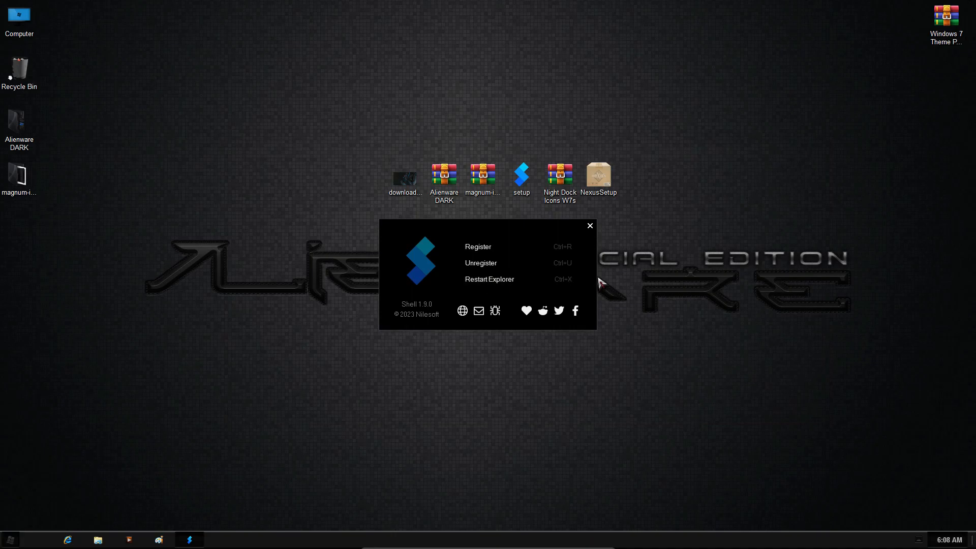
{"action": "right_click", "coordinate": [740, 224]}
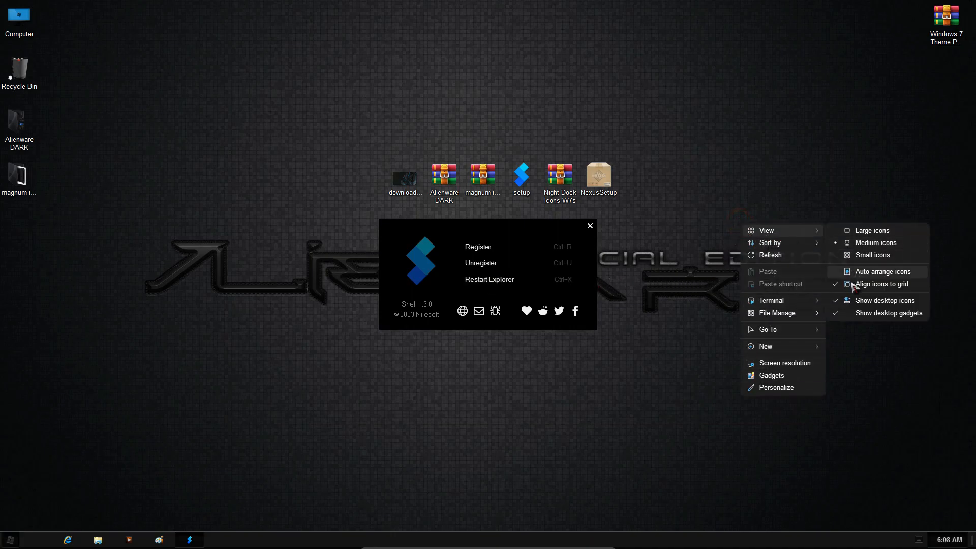
{"action": "left_click", "coordinate": [685, 323]}
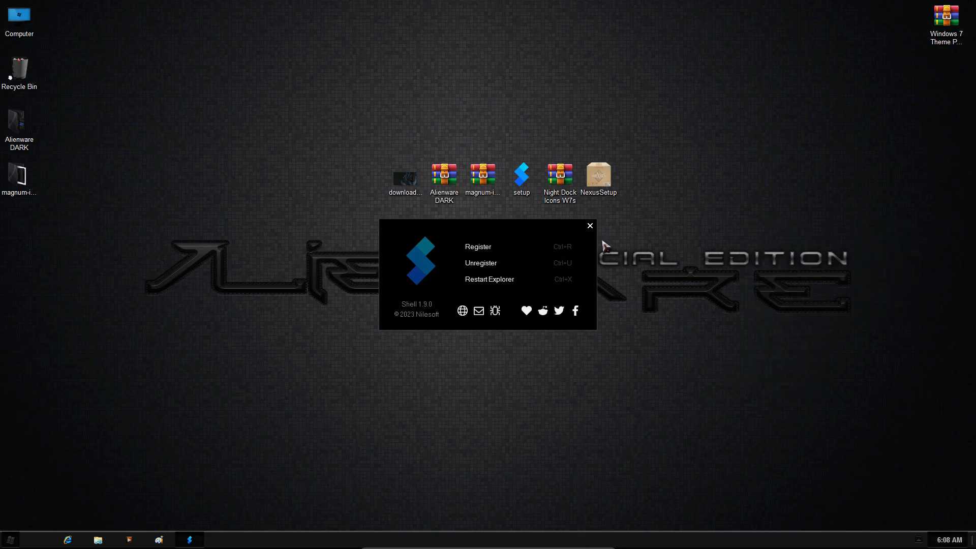
{"action": "left_click", "coordinate": [590, 226]}
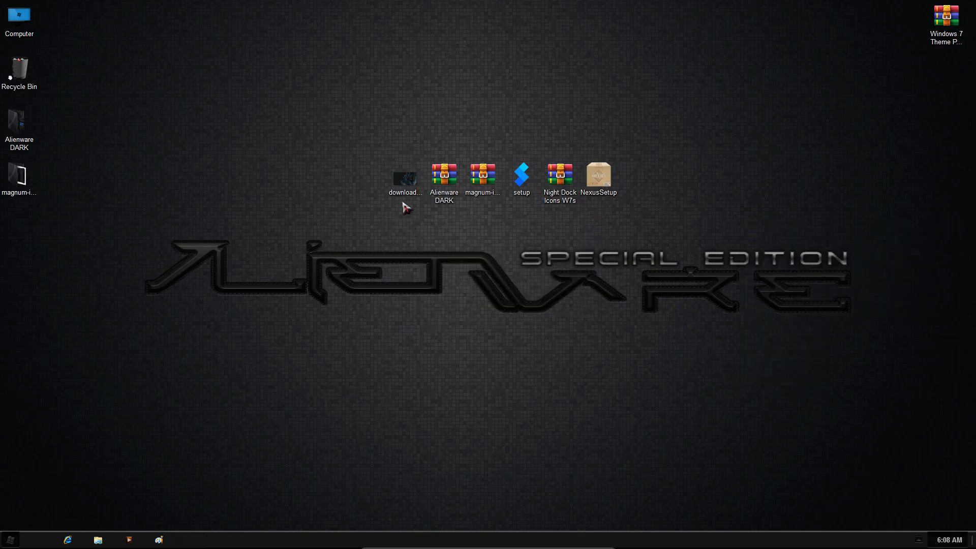
- Set the downloaded image on the desktop as the desktop background
{"action": "right_click", "coordinate": [407, 184]}
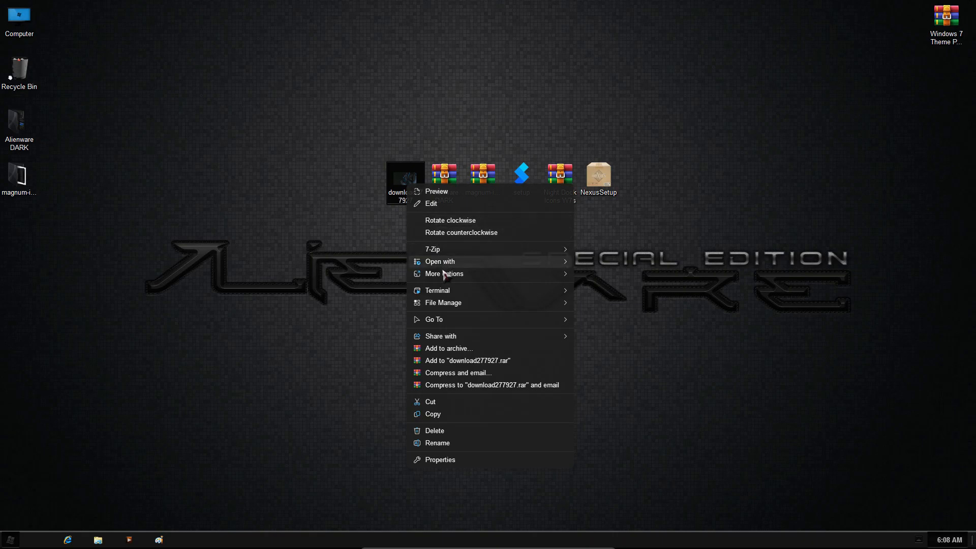
{"action": "mouse_move", "coordinate": [456, 273]}
{"action": "left_click", "coordinate": [601, 274]}
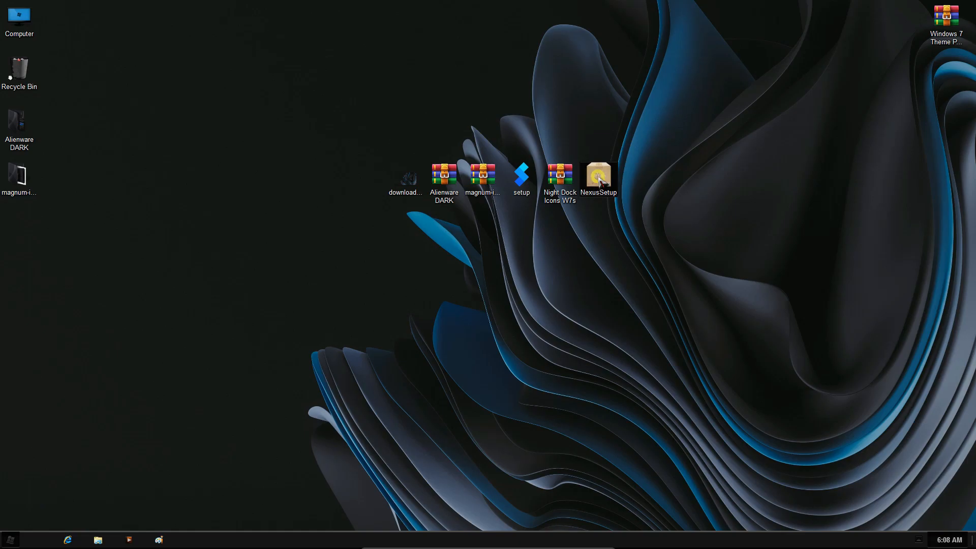
- Install Nexus 22.7 from NexusSetup, granting administrator permission and accepting the agreement, and launch it on finishing
{"action": "double_click", "coordinate": [600, 180]}
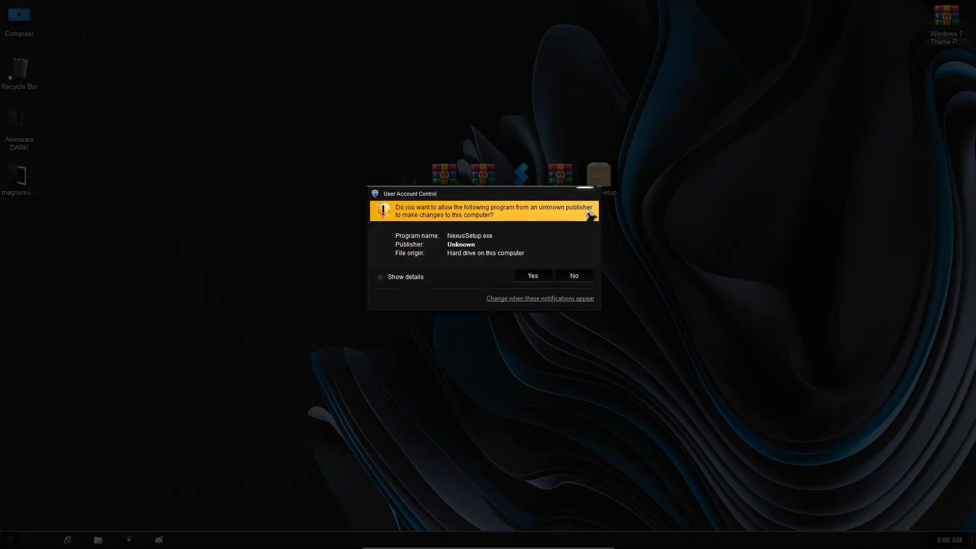
{"action": "left_click", "coordinate": [532, 275]}
{"action": "left_click", "coordinate": [498, 295]}
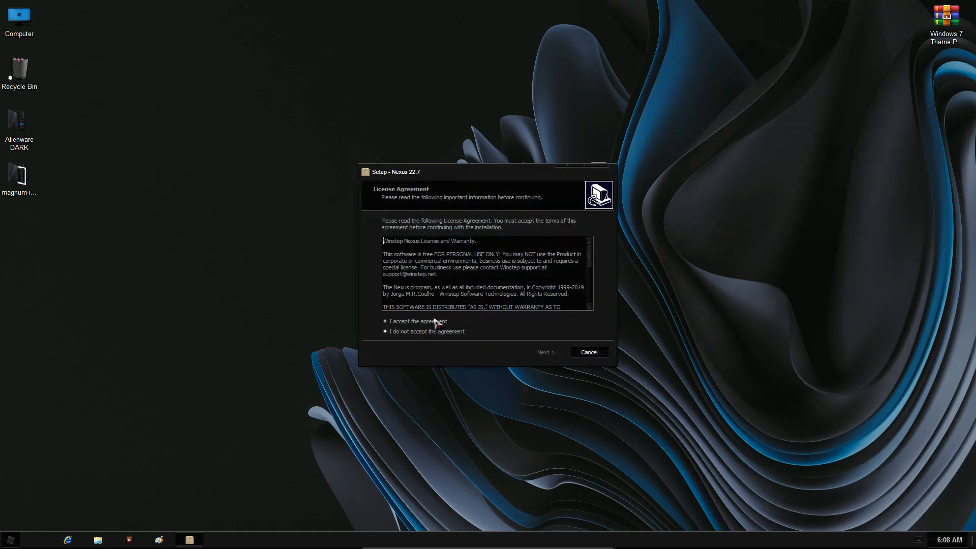
{"action": "left_click", "coordinate": [435, 322]}
{"action": "left_click", "coordinate": [544, 352]}
{"action": "left_click", "coordinate": [544, 351]}
{"action": "left_click", "coordinate": [544, 352]}
{"action": "left_click", "coordinate": [552, 351]}
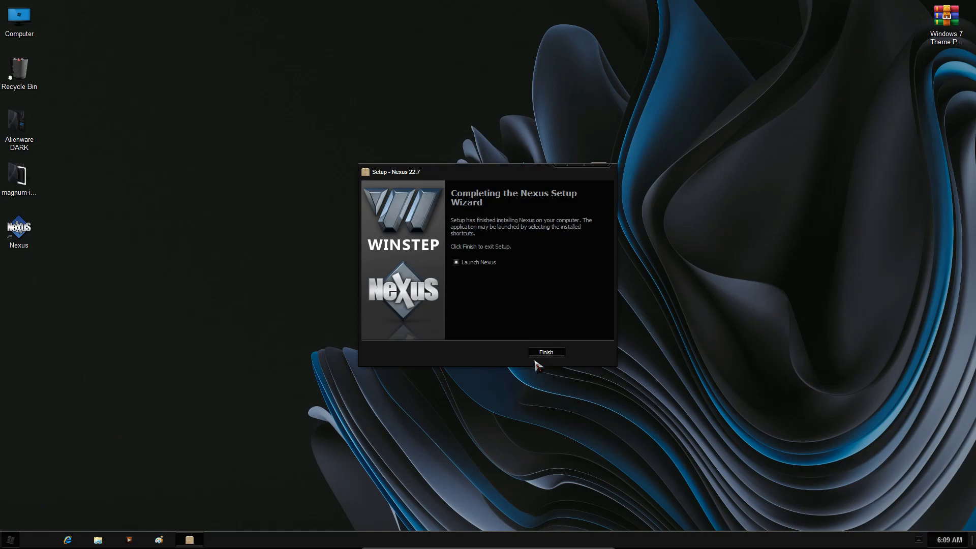
{"action": "left_click", "coordinate": [543, 353]}
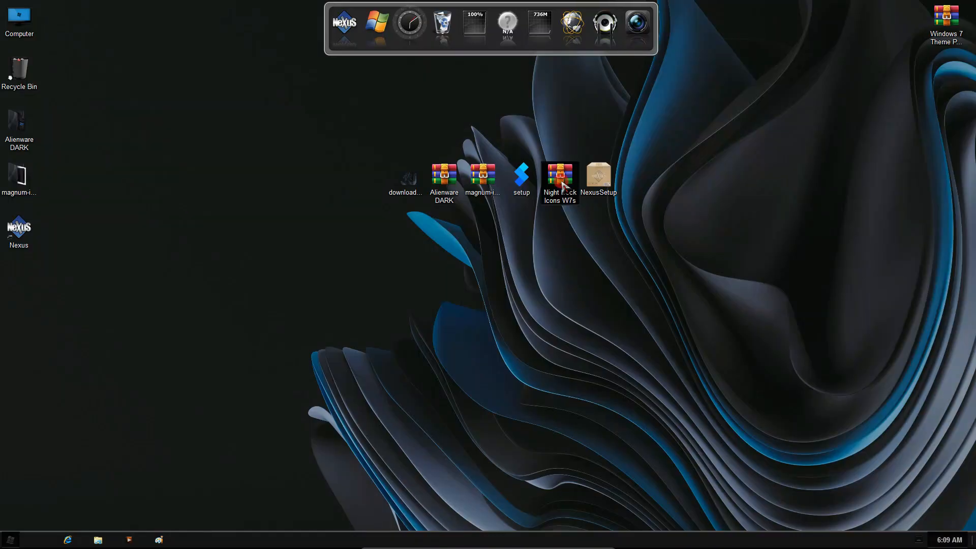
- Extract the Night Dock Icons W7s archive to its own folder on the desktop and open that folder
{"action": "right_click", "coordinate": [561, 182]}
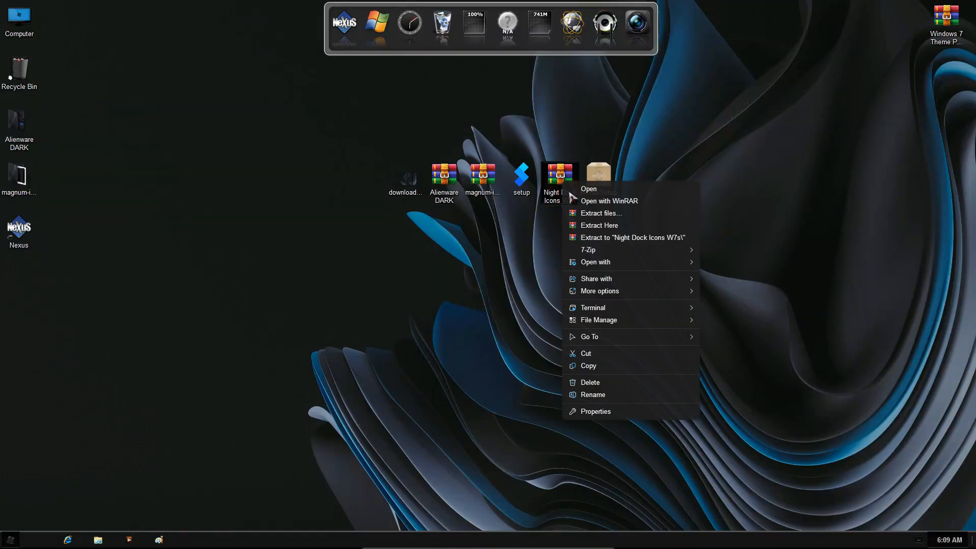
{"action": "left_click", "coordinate": [593, 217]}
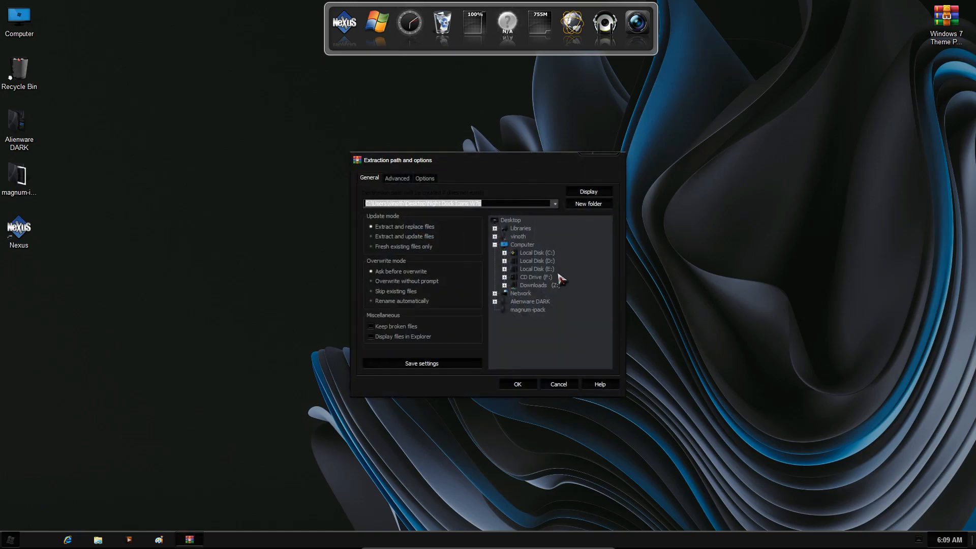
{"action": "left_click", "coordinate": [518, 384]}
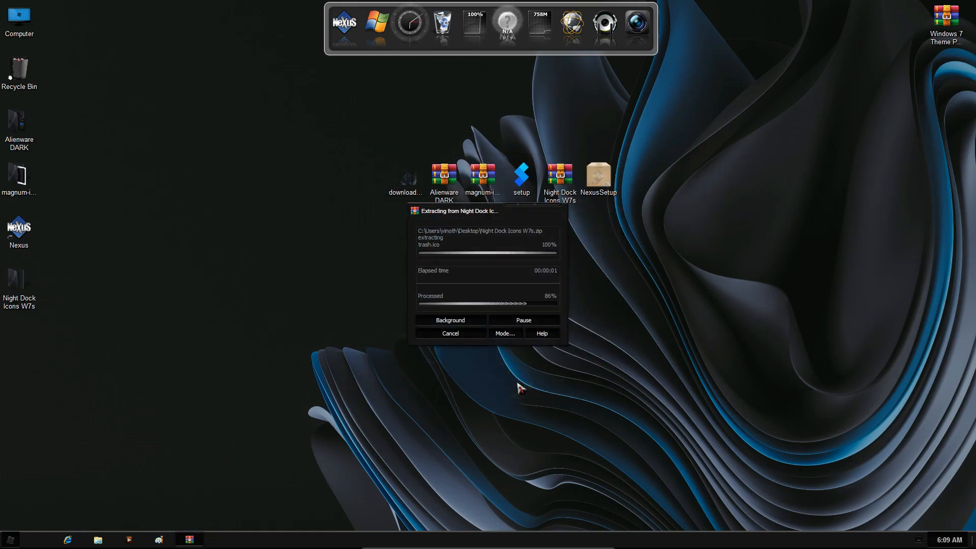
{"action": "double_click", "coordinate": [15, 282]}
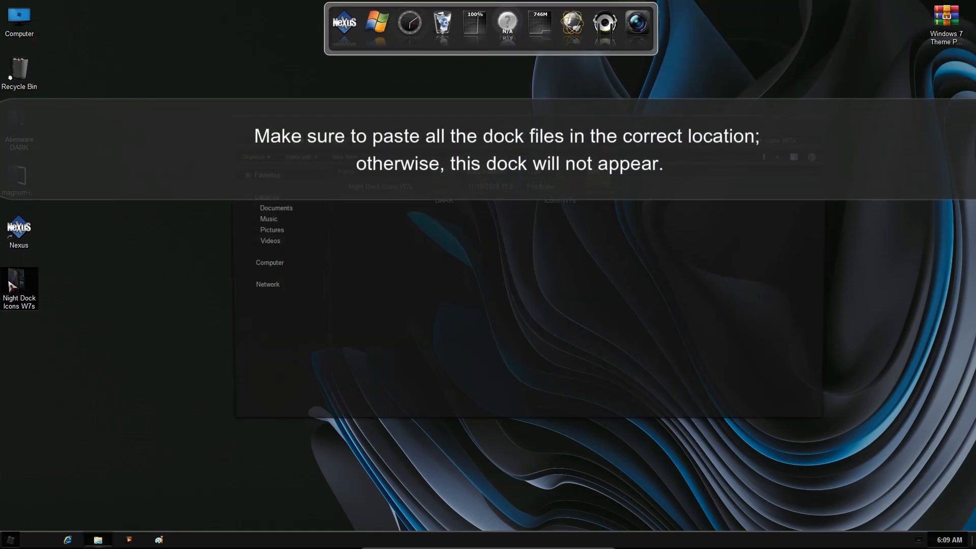
{"action": "left_click", "coordinate": [403, 125]}
{"action": "left_click_drag", "start_coordinate": [403, 125], "coordinate": [416, 125]}
- Move the Night Dock folder from the inner Night Dock Icons W7s folder to the root of Local Disk (C:) and check its icons
{"action": "double_click", "coordinate": [367, 187]}
{"action": "left_click", "coordinate": [370, 188]}
{"action": "right_click", "coordinate": [380, 192]}
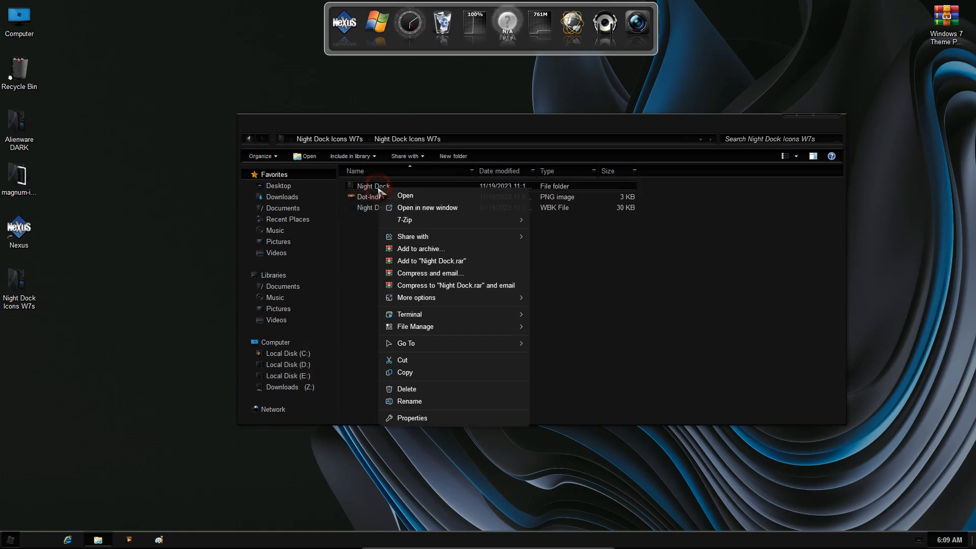
{"action": "left_click", "coordinate": [399, 362]}
{"action": "double_click", "coordinate": [20, 20]}
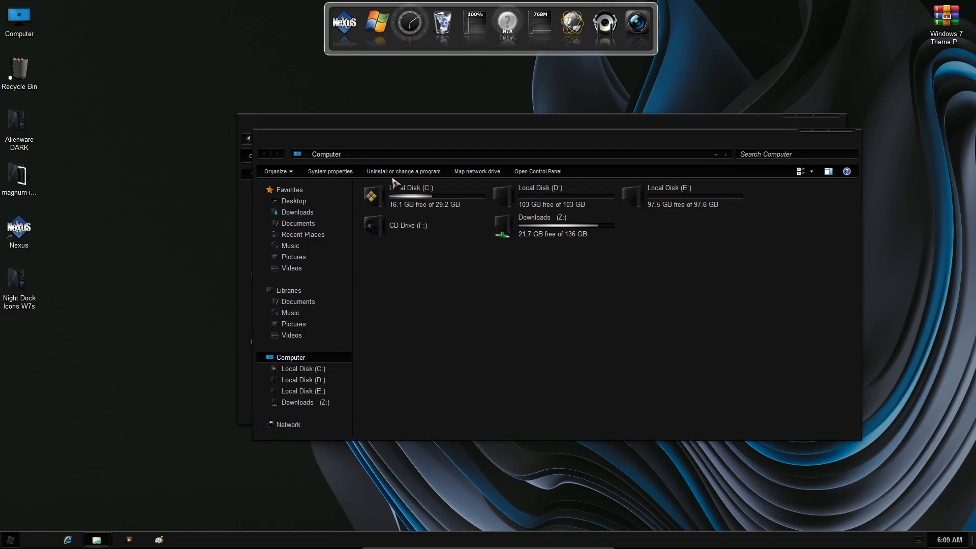
{"action": "double_click", "coordinate": [412, 201]}
{"action": "right_click", "coordinate": [503, 284]}
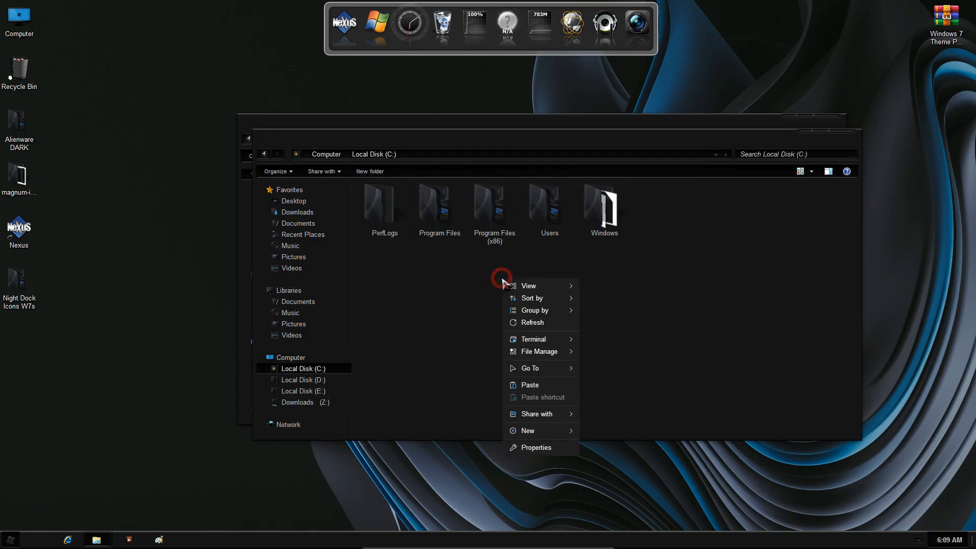
{"action": "left_click", "coordinate": [520, 384]}
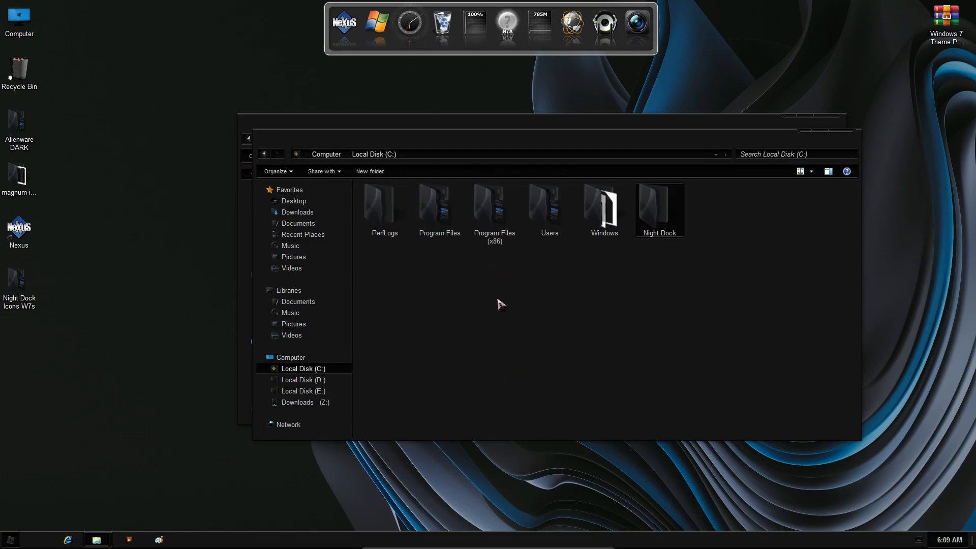
{"action": "double_click", "coordinate": [662, 216]}
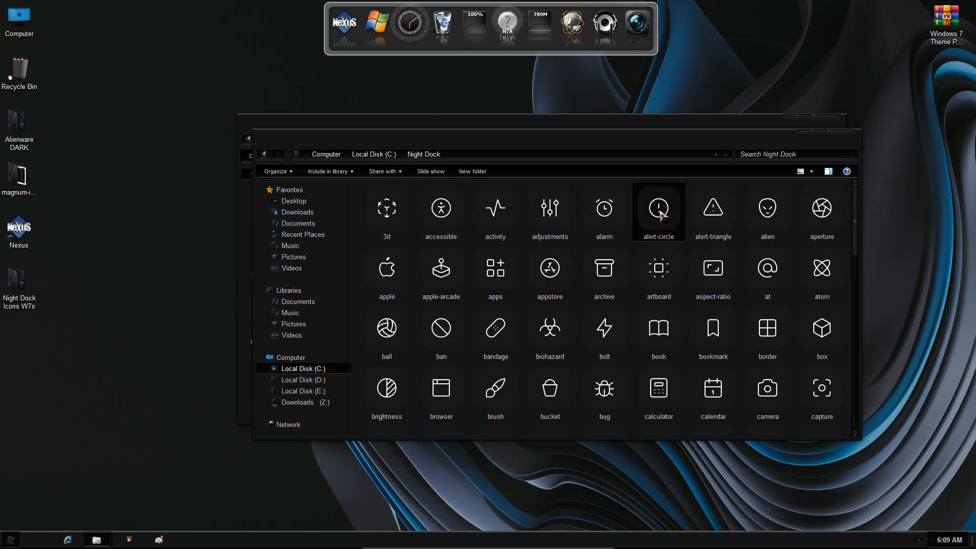
{"action": "key", "text": "BackSpace"}
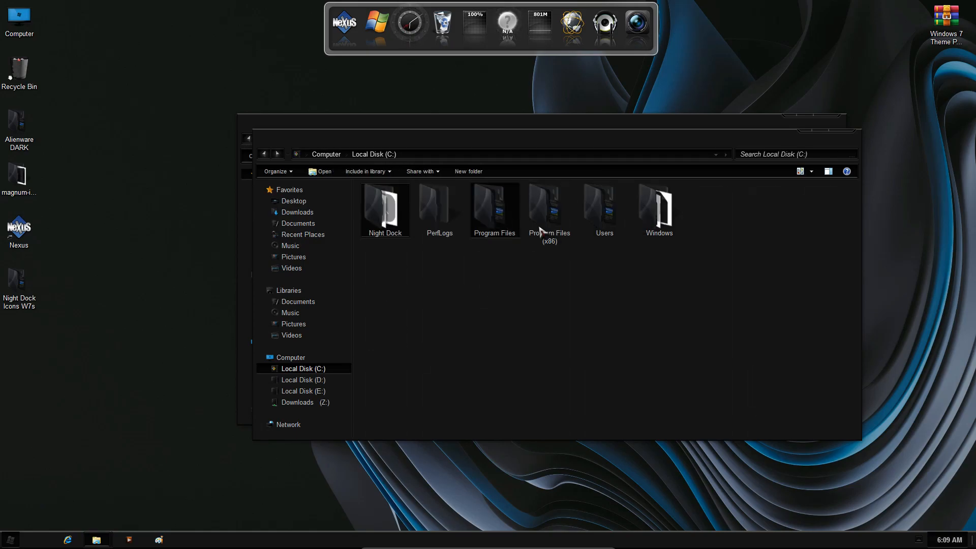
- Open the Backgrounds folder inside the NeXuS folder of the Winstep shortcut in the Documents library
{"action": "left_click", "coordinate": [421, 255]}
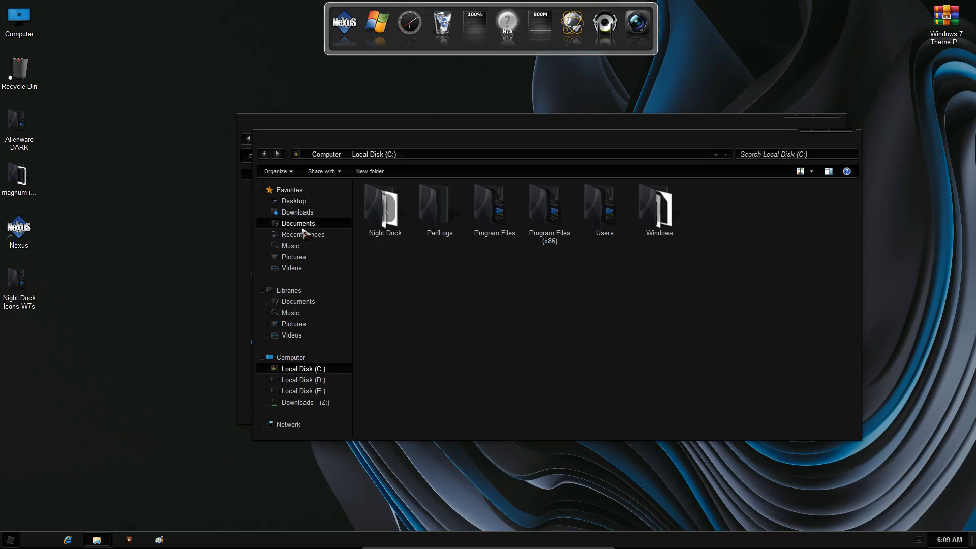
{"action": "left_click", "coordinate": [289, 225]}
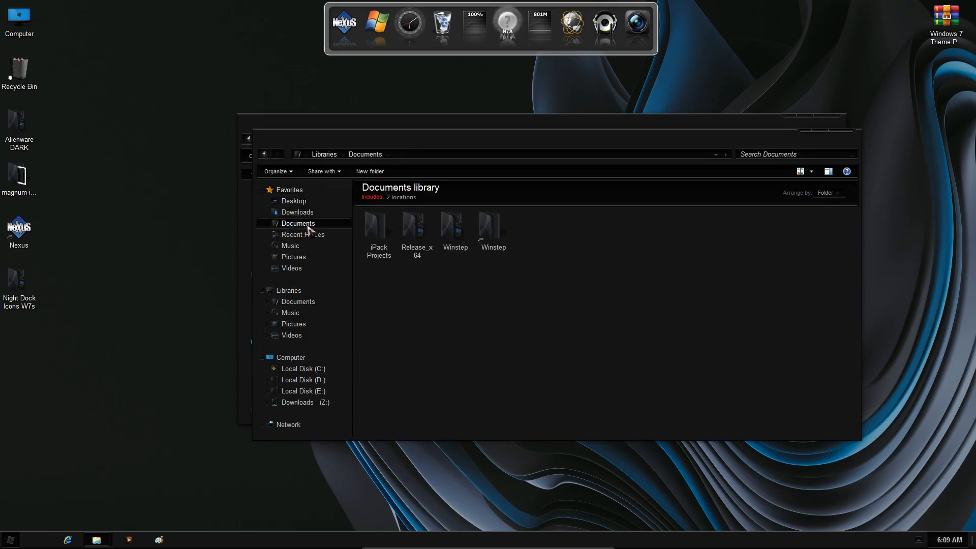
{"action": "double_click", "coordinate": [498, 246]}
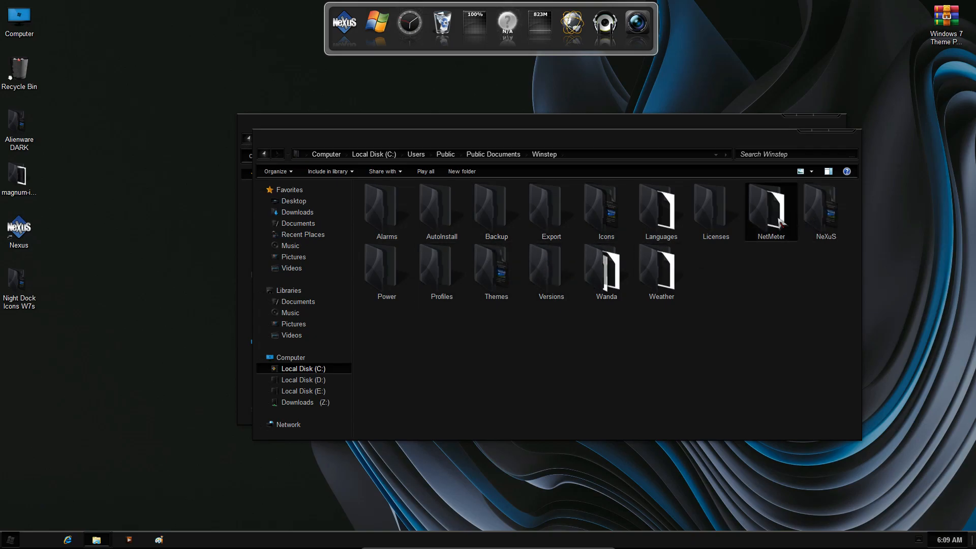
{"action": "left_click", "coordinate": [812, 220]}
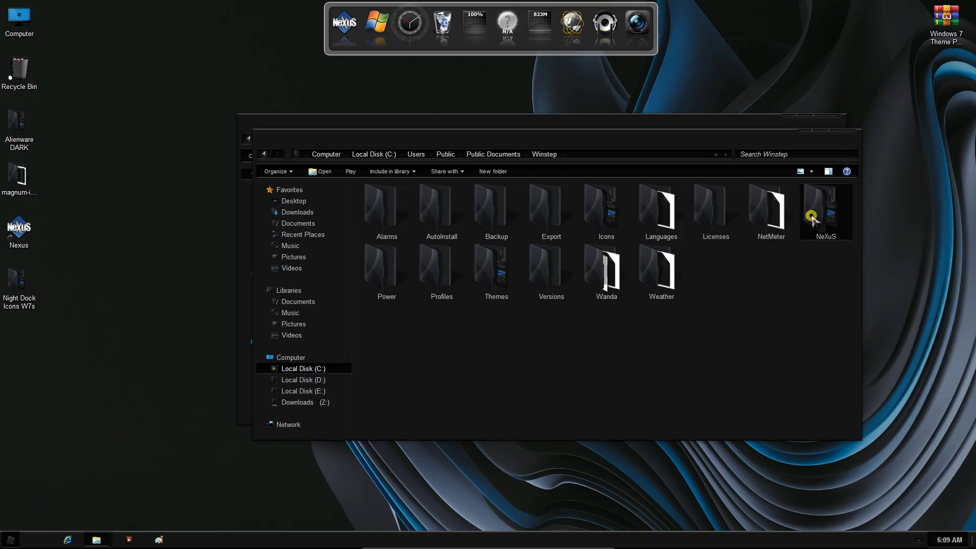
{"action": "double_click", "coordinate": [812, 219]}
{"action": "double_click", "coordinate": [396, 222]}
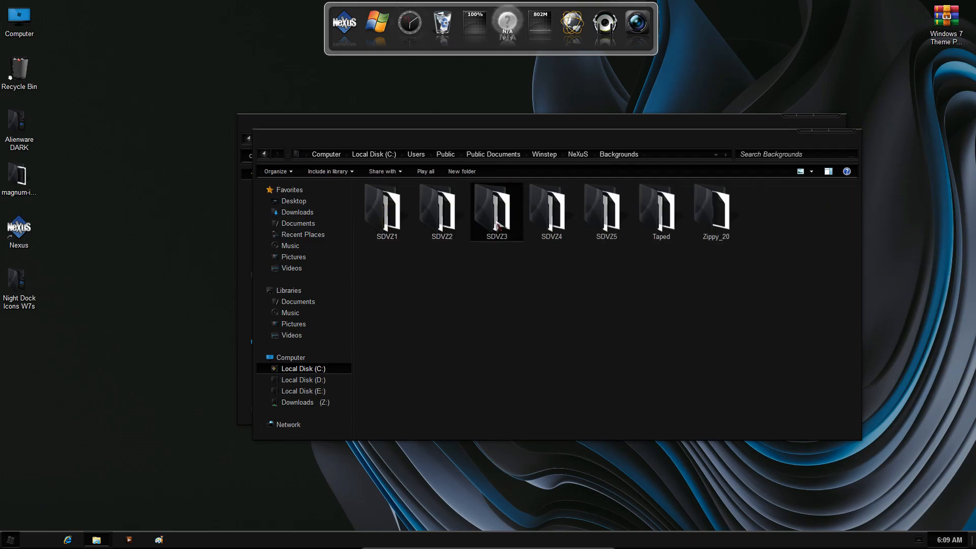
- Open the Extras folder of the Alienware DARK theme from the desktop and check the contents of its Alienware DARK subfolder
{"action": "double_click", "coordinate": [22, 128]}
{"action": "double_click", "coordinate": [424, 223]}
{"action": "left_click", "coordinate": [396, 232]}
{"action": "double_click", "coordinate": [399, 229]}
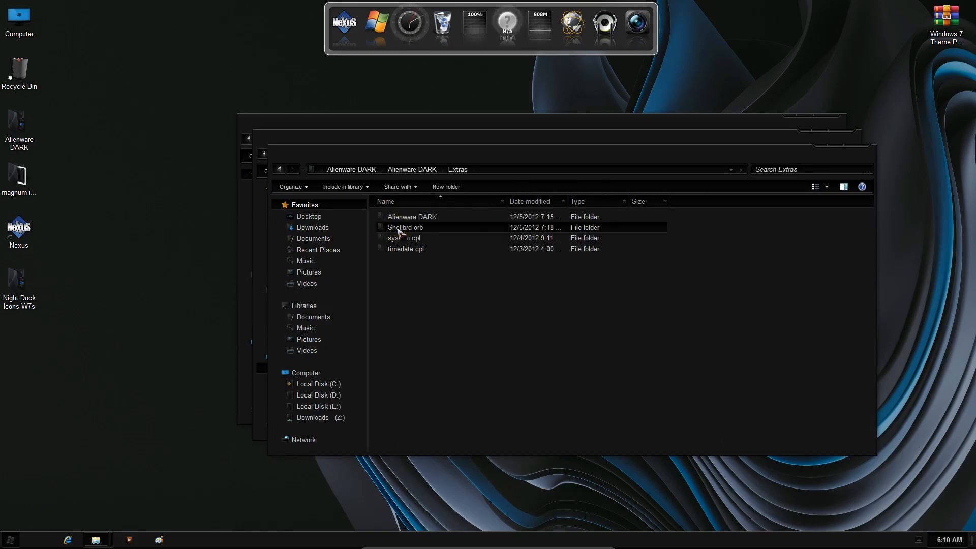
{"action": "left_click", "coordinate": [394, 218]}
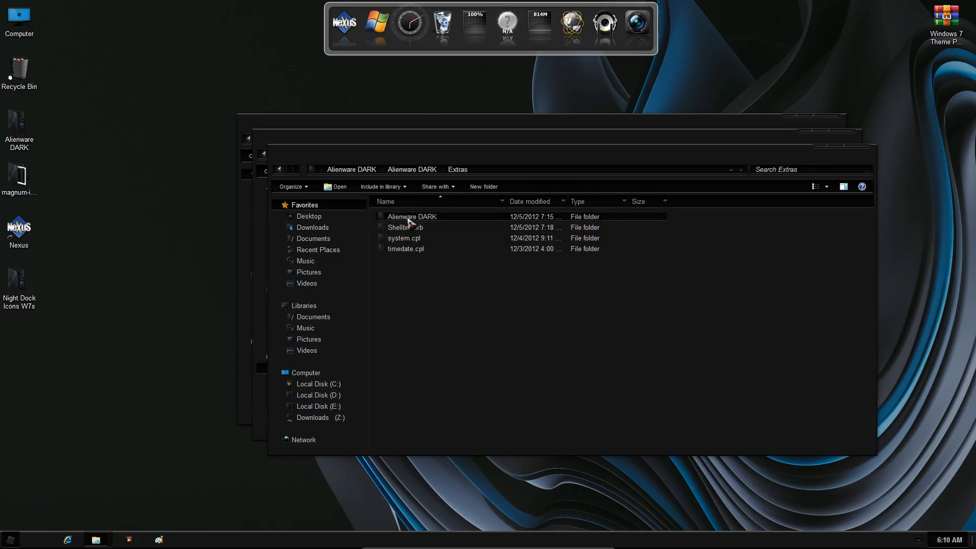
{"action": "double_click", "coordinate": [408, 219]}
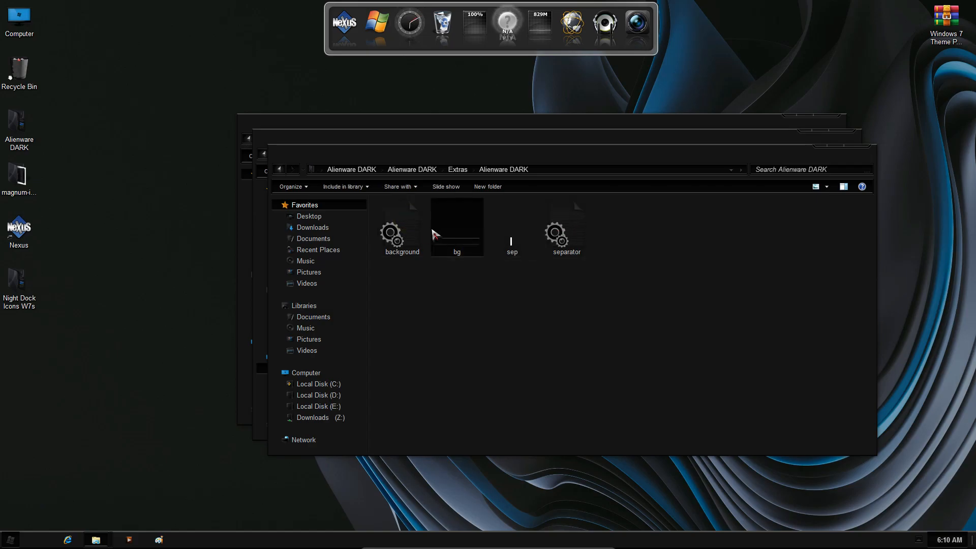
{"action": "left_click", "coordinate": [280, 170]}
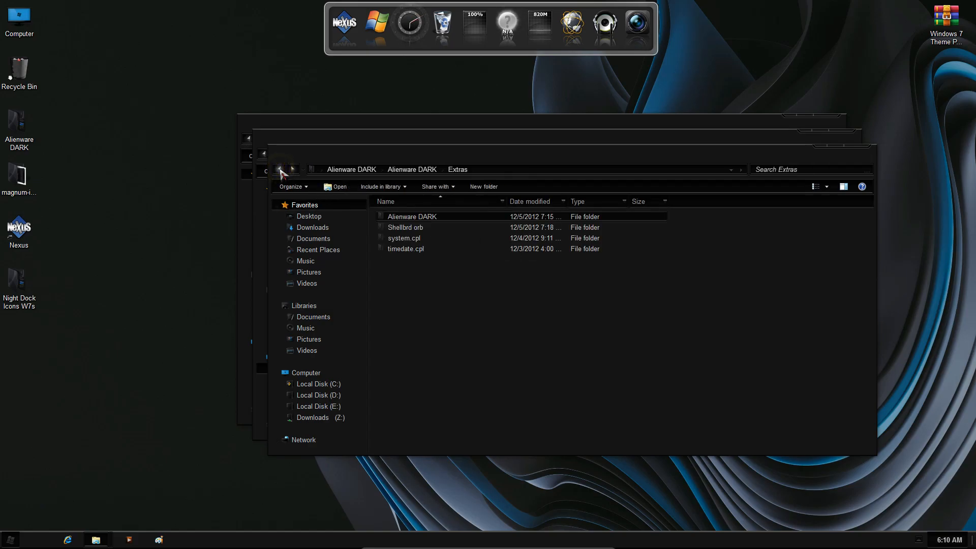
- Move the Alienware DARK folder from Extras into the NeXuS Backgrounds folder, check its files and close the Extras window
{"action": "right_click", "coordinate": [416, 220]}
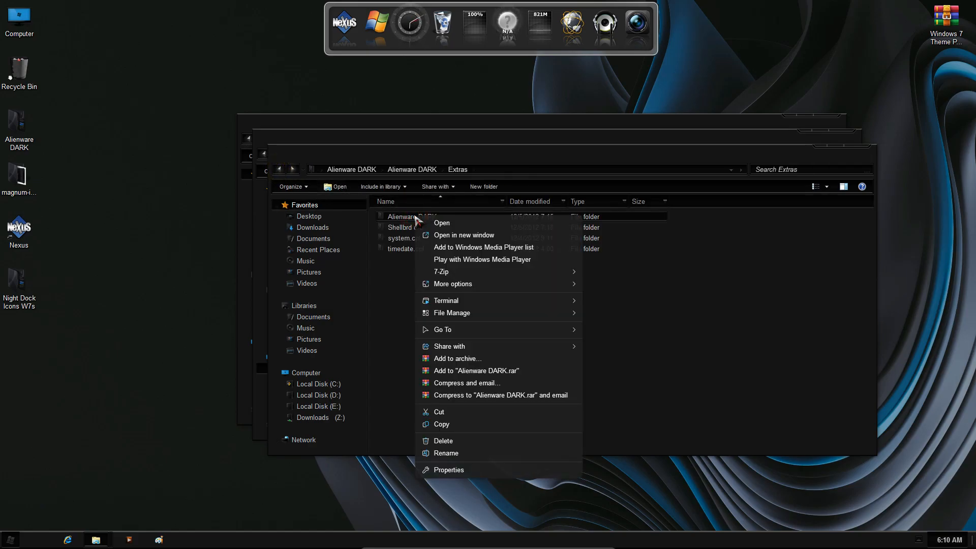
{"action": "left_click", "coordinate": [438, 412]}
{"action": "left_click_drag", "start_coordinate": [496, 159], "coordinate": [408, 319]}
{"action": "right_click", "coordinate": [426, 280]}
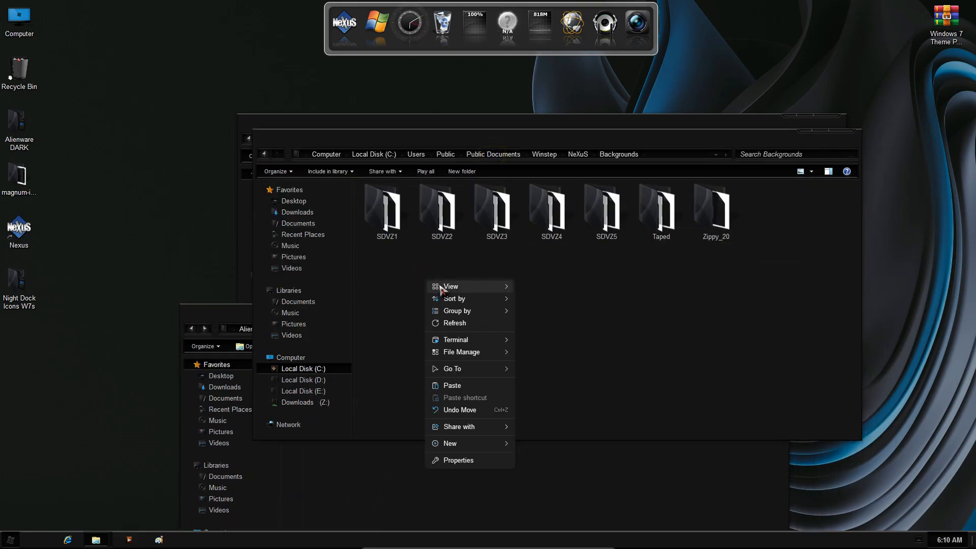
{"action": "left_click", "coordinate": [448, 386]}
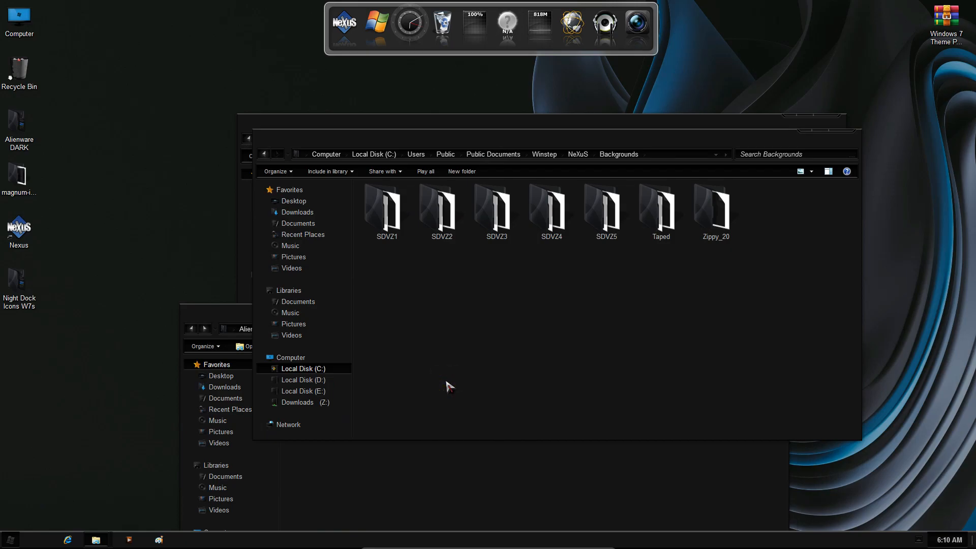
{"action": "double_click", "coordinate": [398, 215]}
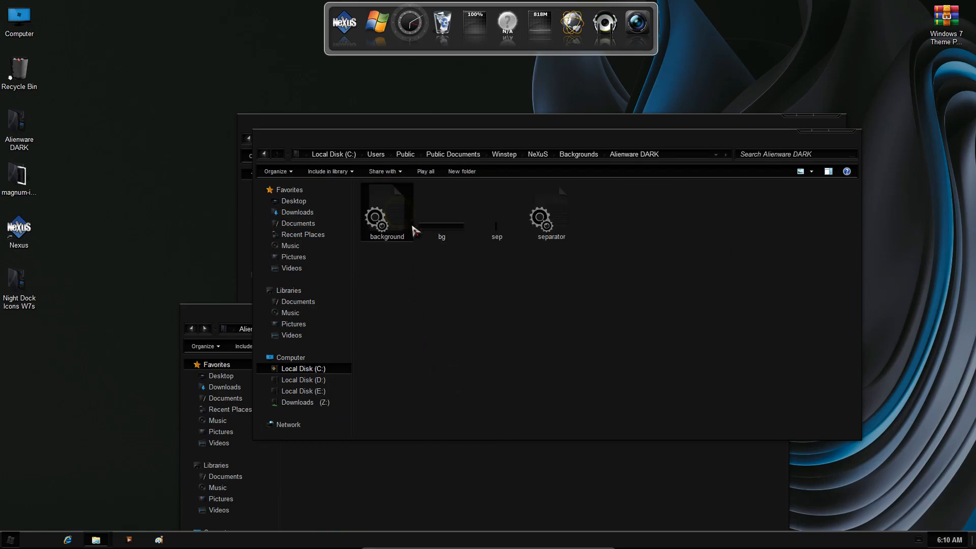
{"action": "left_click", "coordinate": [443, 471]}
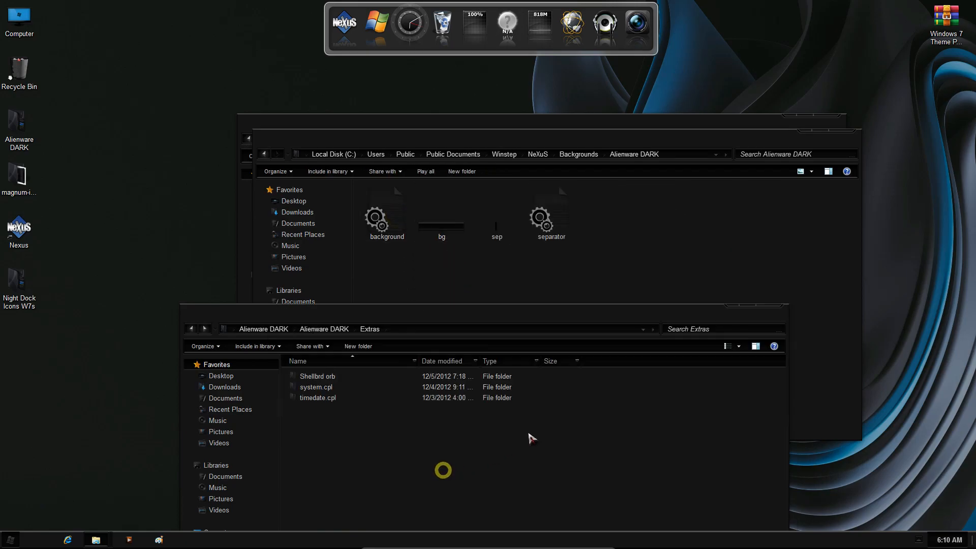
{"action": "left_click", "coordinate": [774, 308]}
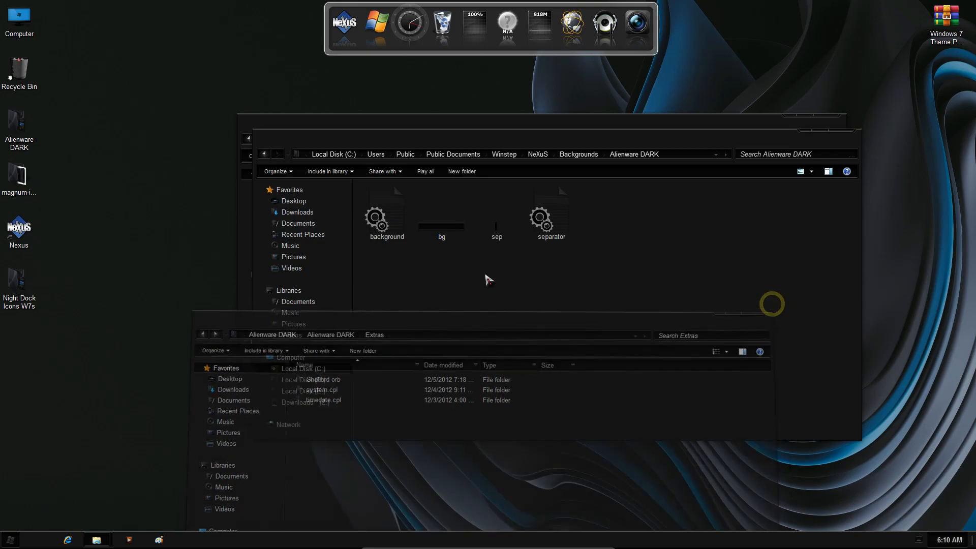
- Open the Indicators folder within the NeXuS folder and shift its window aside to uncover the Night Dock Icons W7s window
{"action": "left_click", "coordinate": [264, 154]}
{"action": "left_click", "coordinate": [263, 154]}
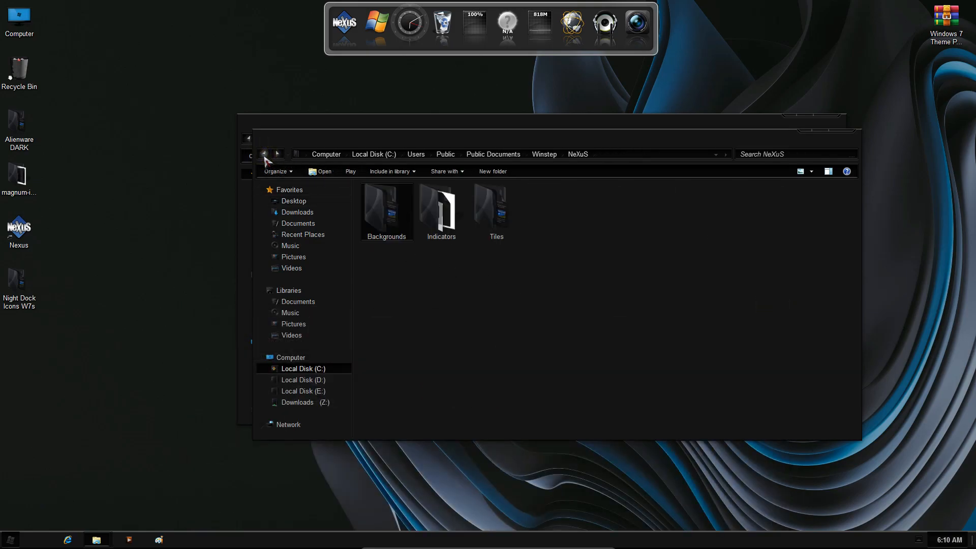
{"action": "left_click", "coordinate": [450, 219]}
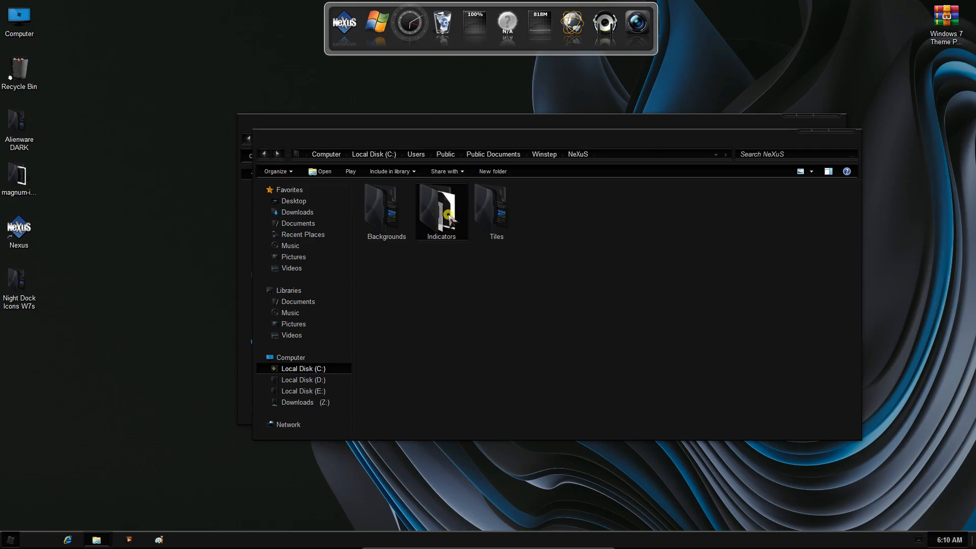
{"action": "double_click", "coordinate": [449, 218]}
{"action": "left_click_drag", "start_coordinate": [518, 141], "coordinate": [408, 166]}
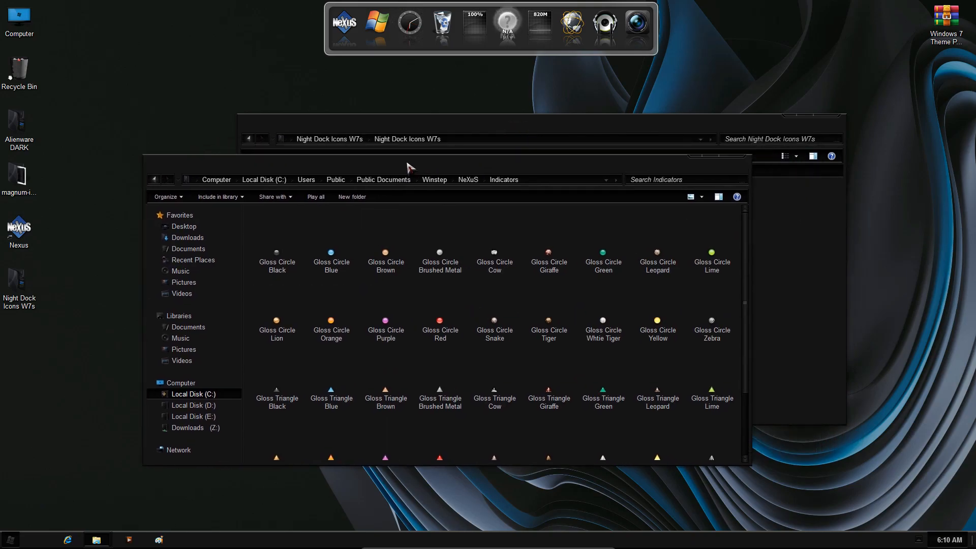
- Show the files of the inner Night Dock Icons W7s folder as icons with thumbnails instead of a detailed list
{"action": "left_click", "coordinate": [436, 125]}
{"action": "left_click", "coordinate": [366, 188]}
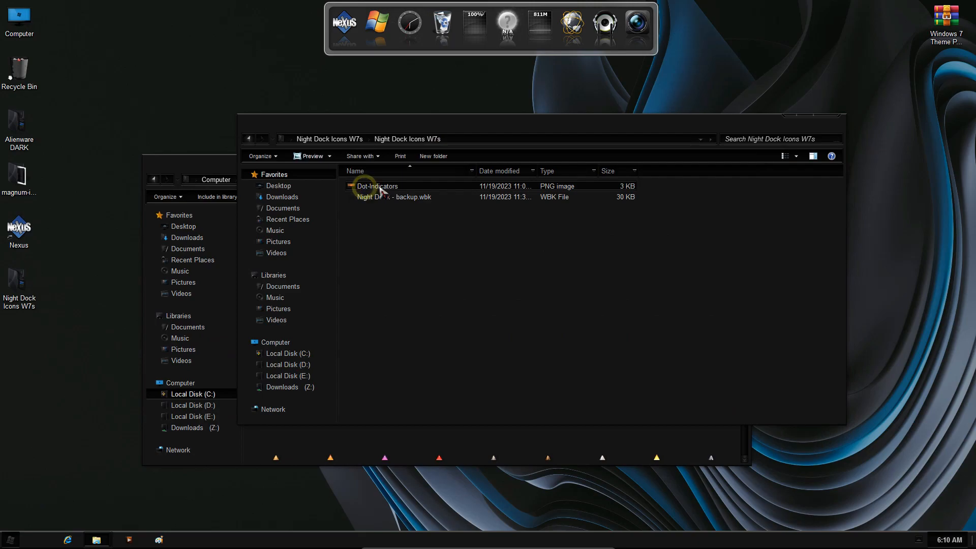
{"action": "right_click", "coordinate": [398, 247]}
{"action": "mouse_move", "coordinate": [452, 254]}
{"action": "left_click", "coordinate": [506, 262]}
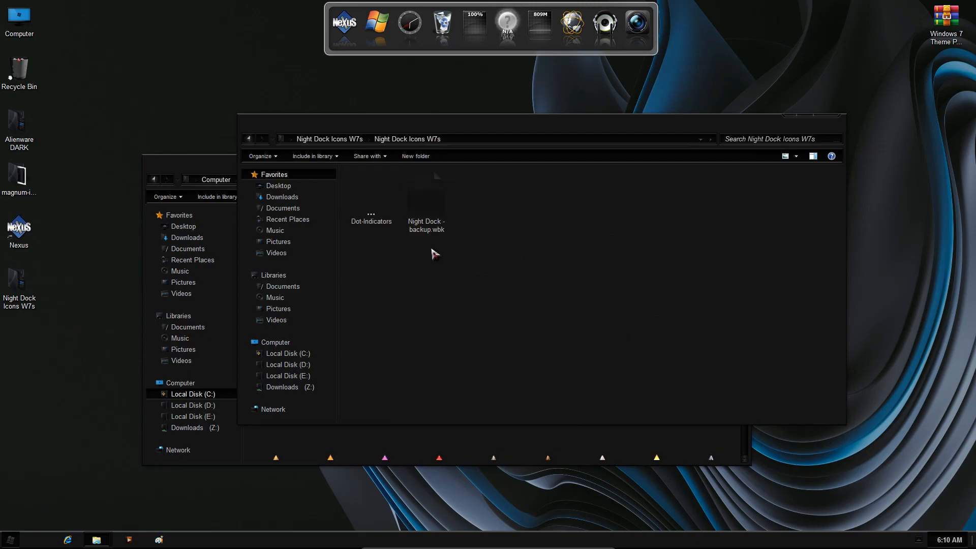
- Move the Dot-Indicators image from Night Dock Icons W7s to the NeXuS Indicators folder and close both folder windows
{"action": "right_click", "coordinate": [372, 222]}
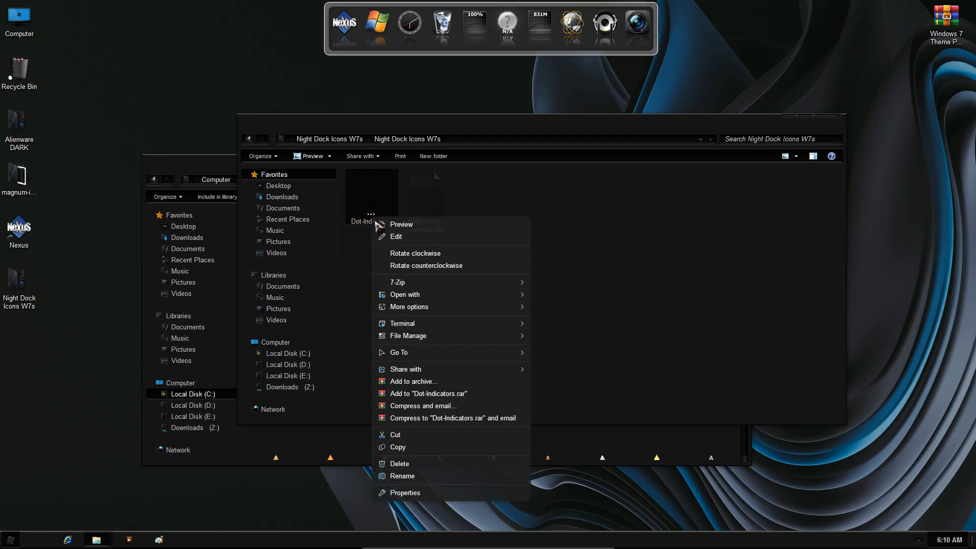
{"action": "left_click", "coordinate": [394, 435]}
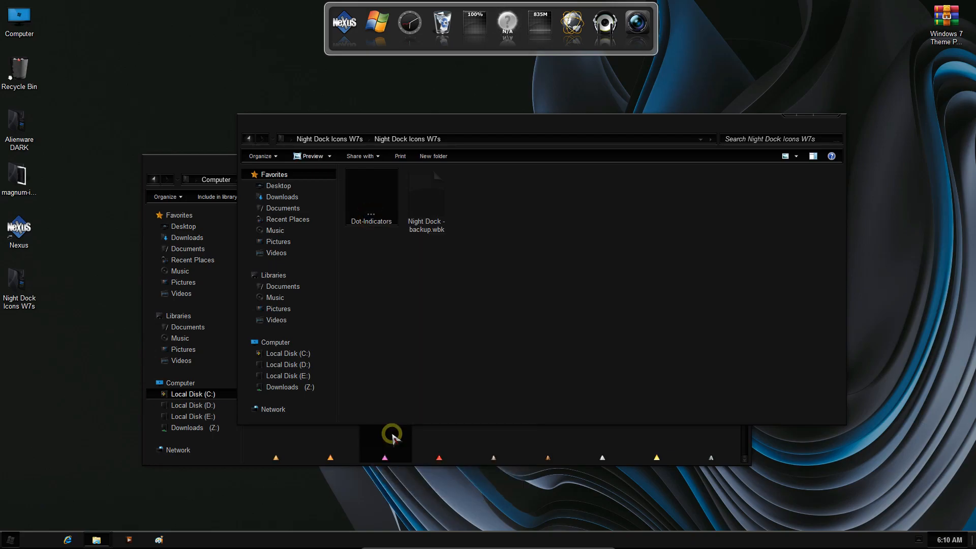
{"action": "left_click", "coordinate": [307, 451]}
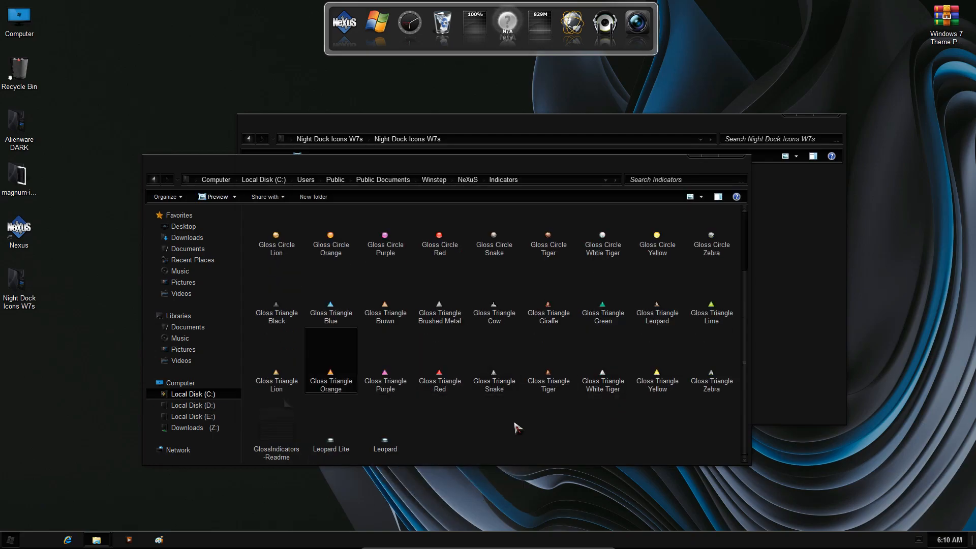
{"action": "right_click", "coordinate": [517, 428]}
{"action": "left_click", "coordinate": [550, 339]}
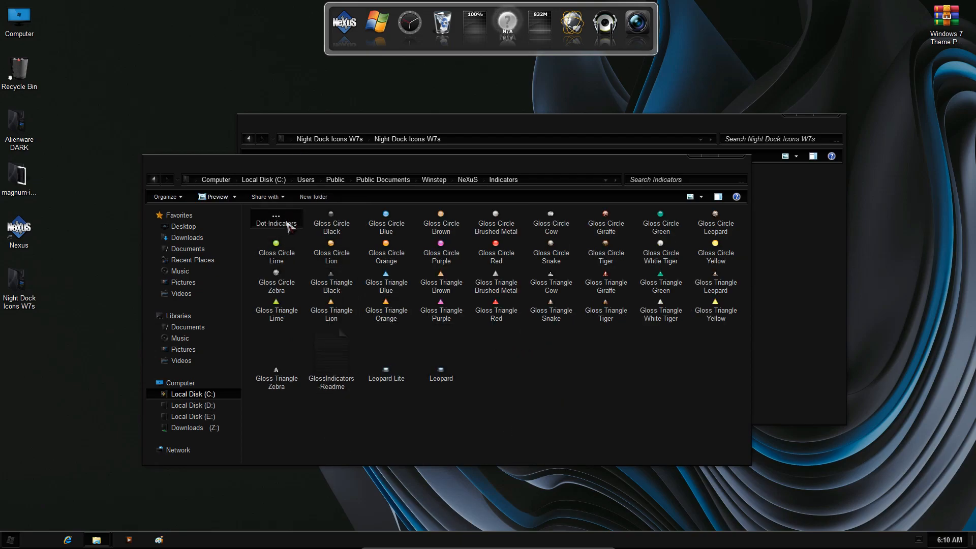
{"action": "left_click", "coordinate": [739, 158]}
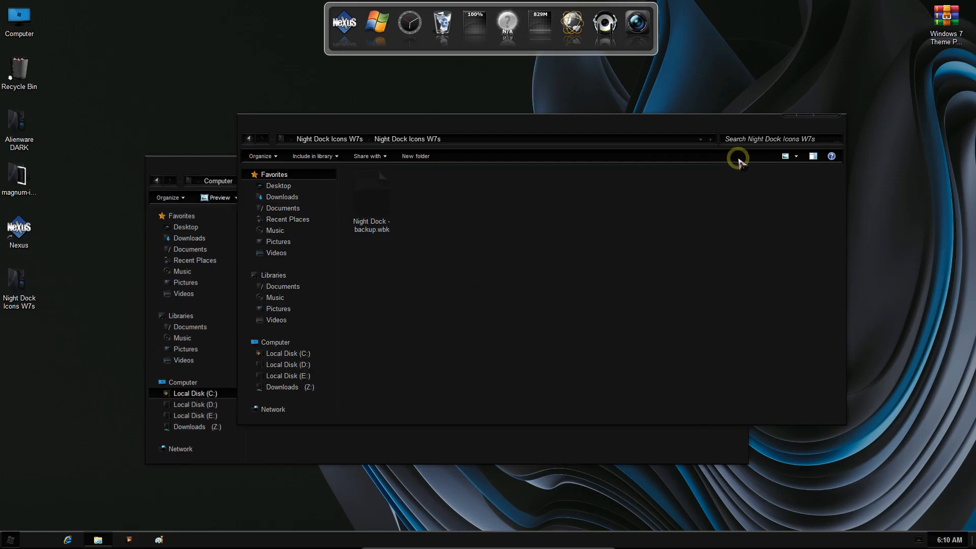
{"action": "left_click", "coordinate": [825, 118]}
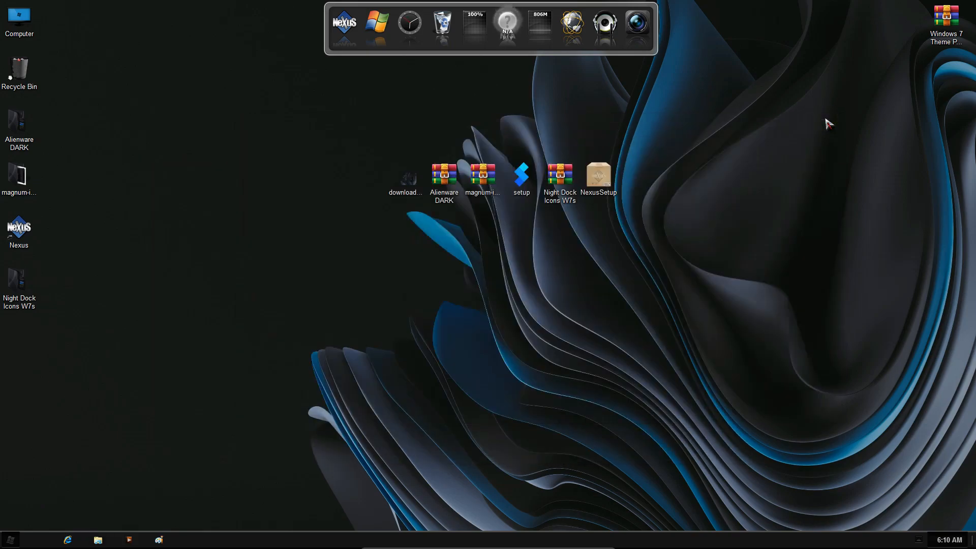
- Restore the Nexus settings from Night Dock - backup.wbk in the inner Night Dock Icons W7s folder on the desktop
{"action": "left_click", "coordinate": [347, 32]}
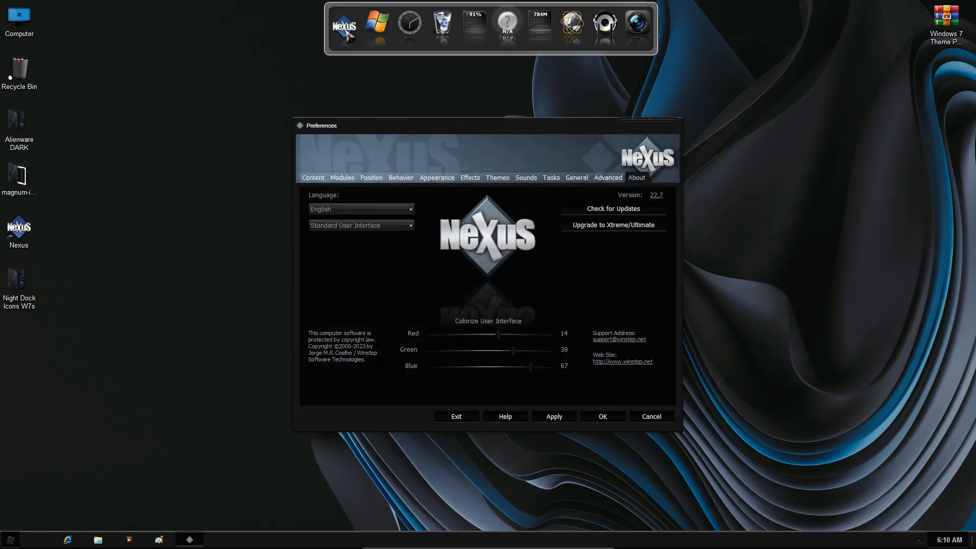
{"action": "left_click", "coordinate": [612, 178]}
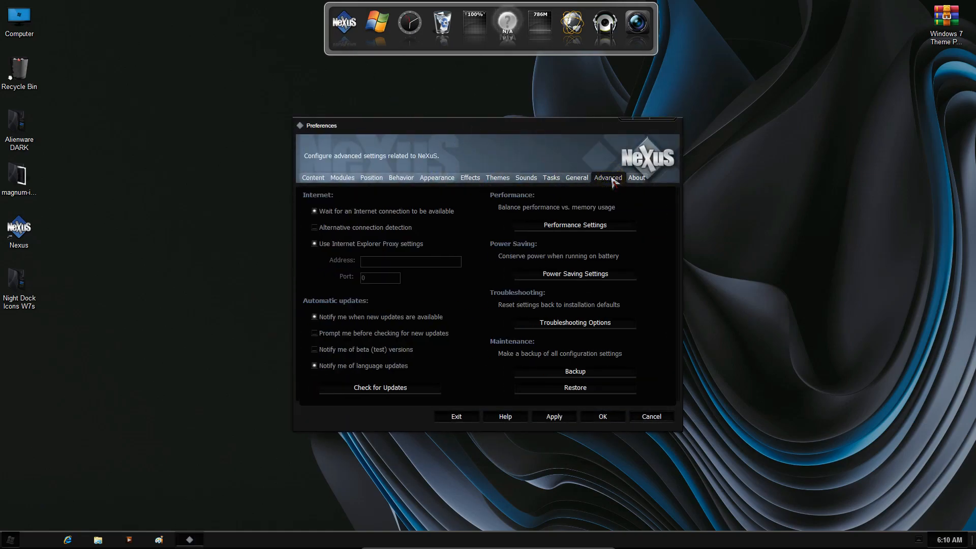
{"action": "left_click", "coordinate": [579, 390]}
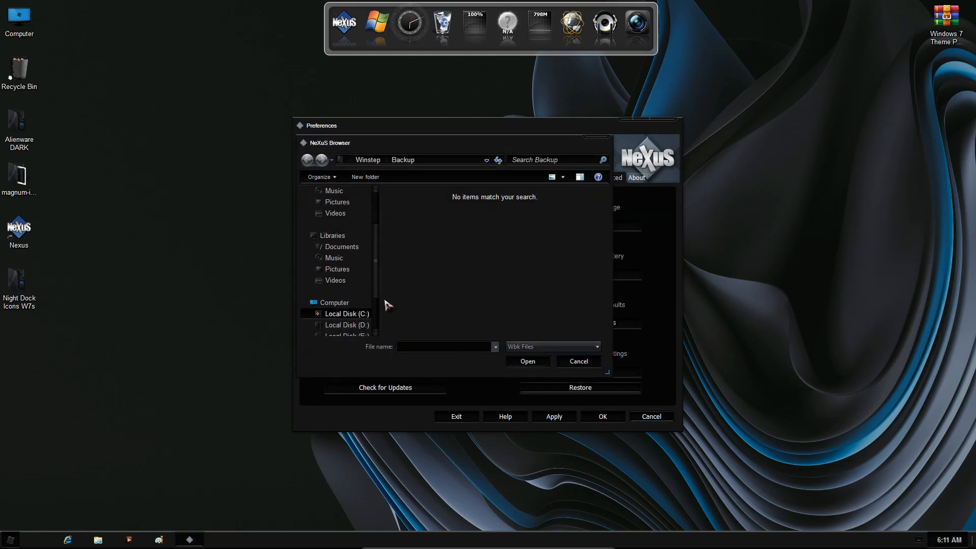
{"action": "scroll", "coordinate": [374, 244], "scroll_direction": "up", "scroll_amount": 2}
{"action": "left_click", "coordinate": [340, 209]}
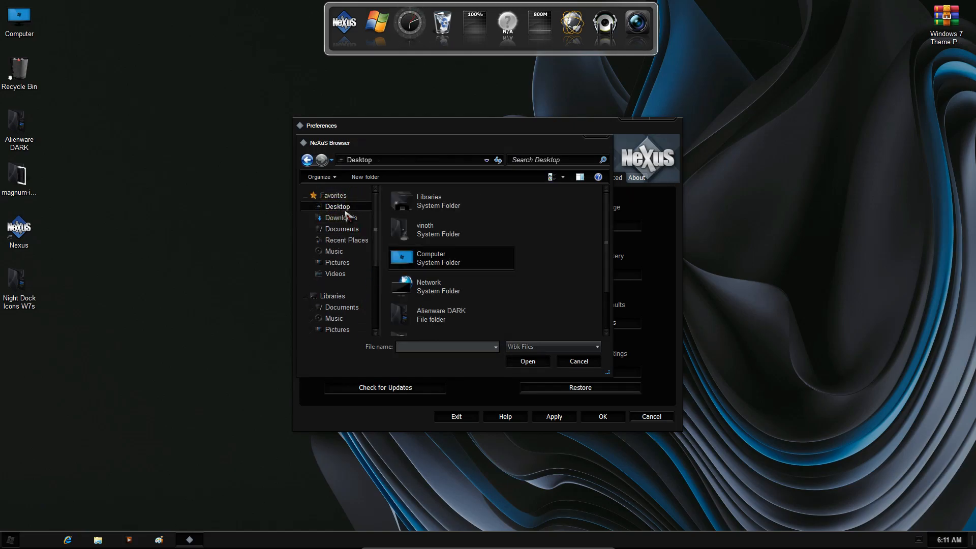
{"action": "left_click_drag", "start_coordinate": [604, 246], "coordinate": [612, 308]}
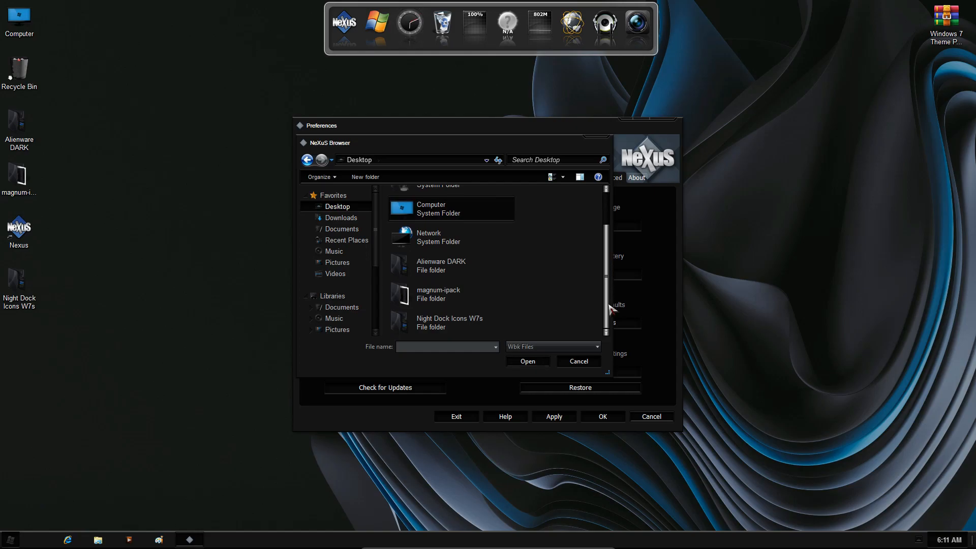
{"action": "double_click", "coordinate": [428, 325]}
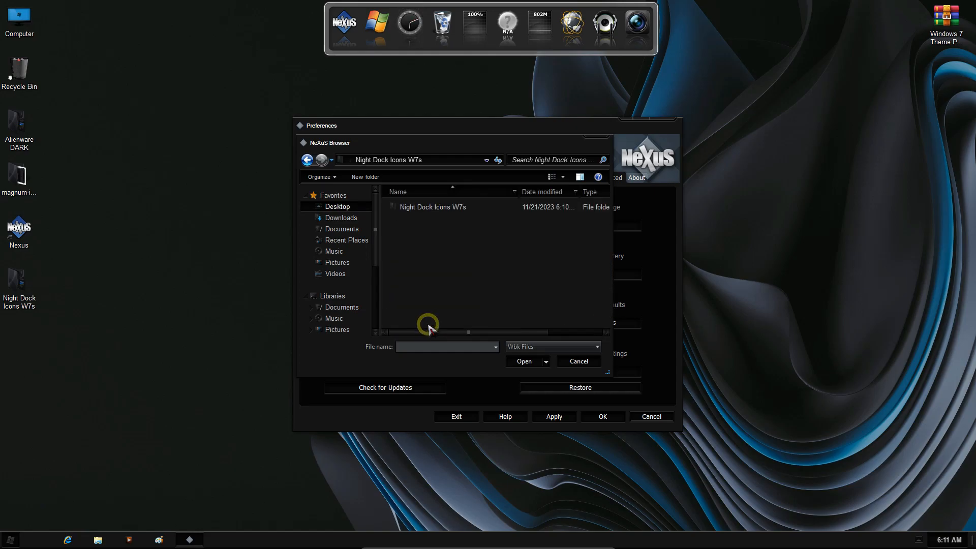
{"action": "double_click", "coordinate": [412, 208]}
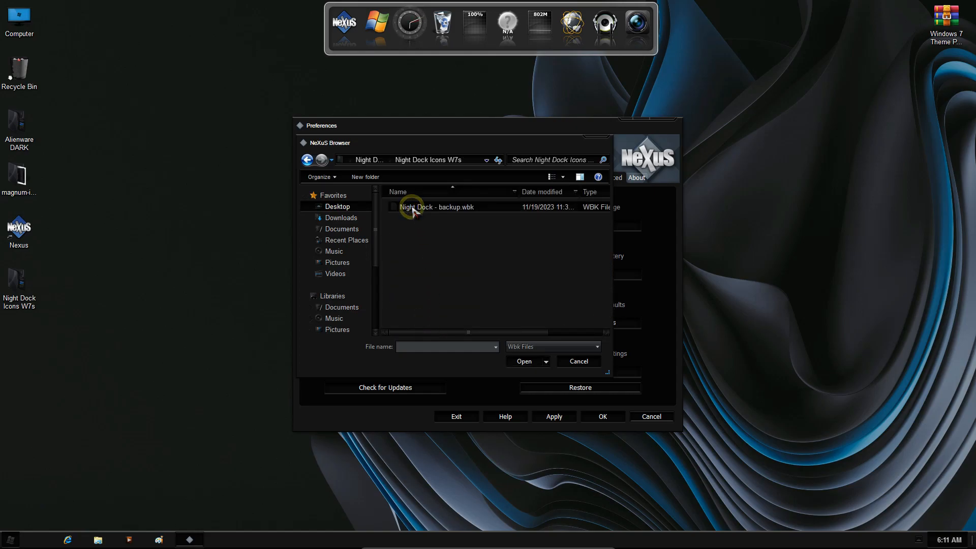
{"action": "left_click", "coordinate": [458, 209]}
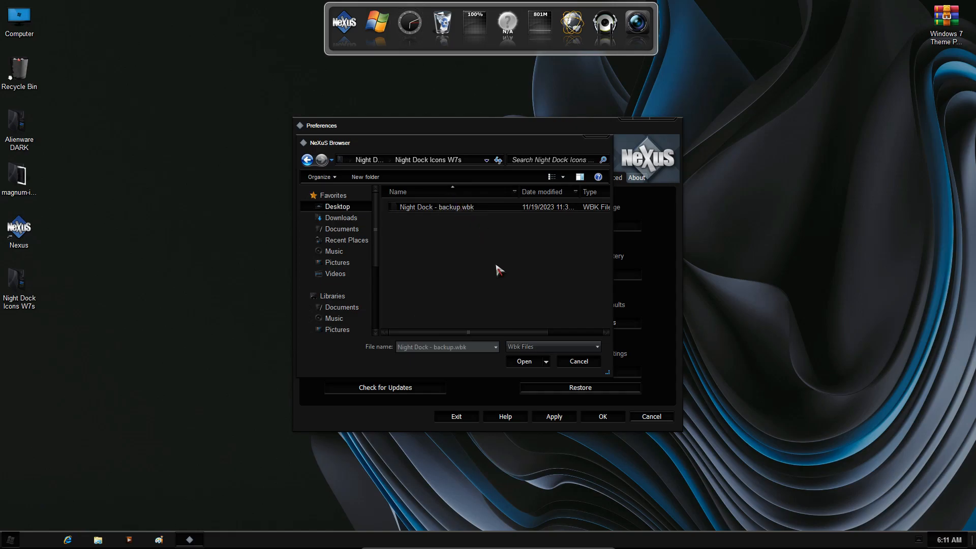
{"action": "left_click", "coordinate": [521, 360]}
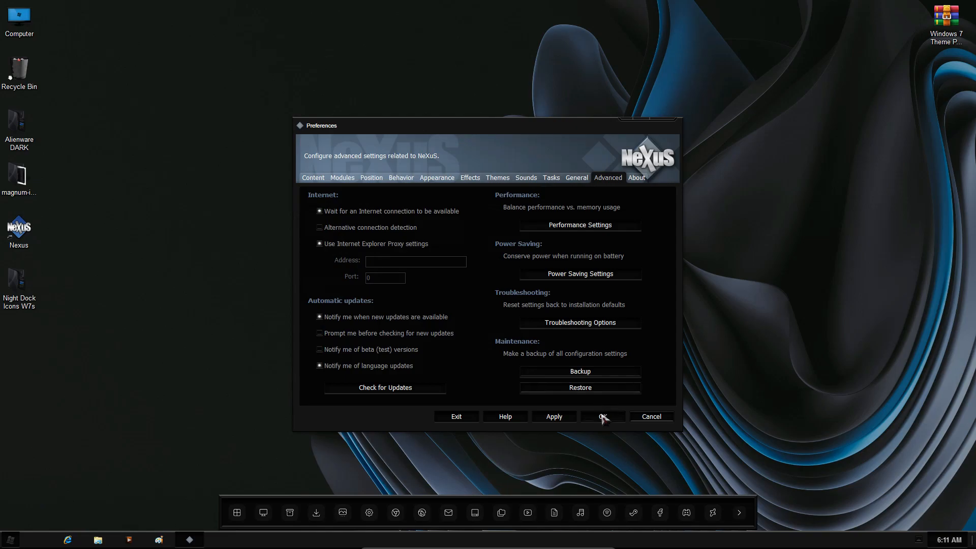
- Apply the restored Nexus settings and hide the Windows taskbar using the dock
{"action": "left_click", "coordinate": [554, 416]}
{"action": "left_click", "coordinate": [740, 514]}
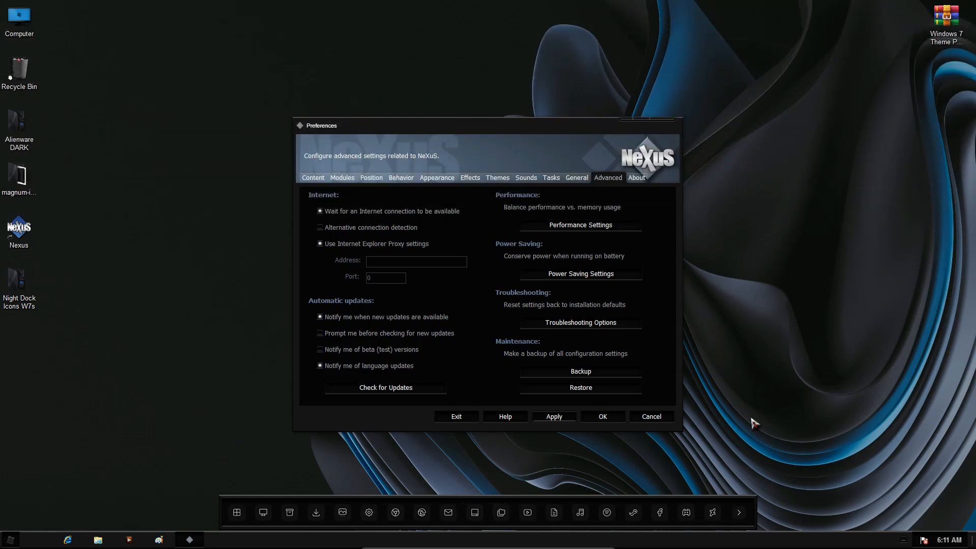
{"action": "left_click", "coordinate": [474, 513]}
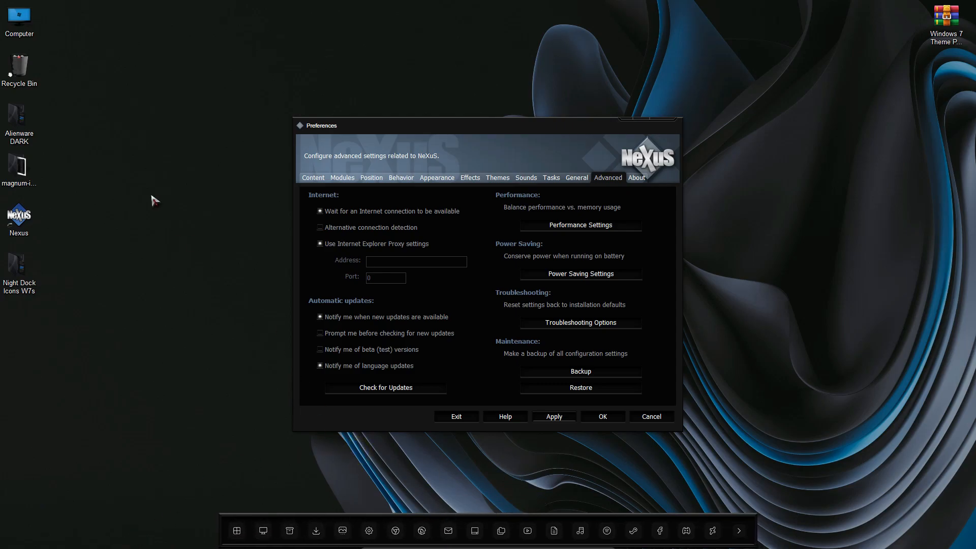
- Open the Computer window, reposition it slightly, and test minimizing and restoring it with the taskbar hidden
{"action": "double_click", "coordinate": [25, 27]}
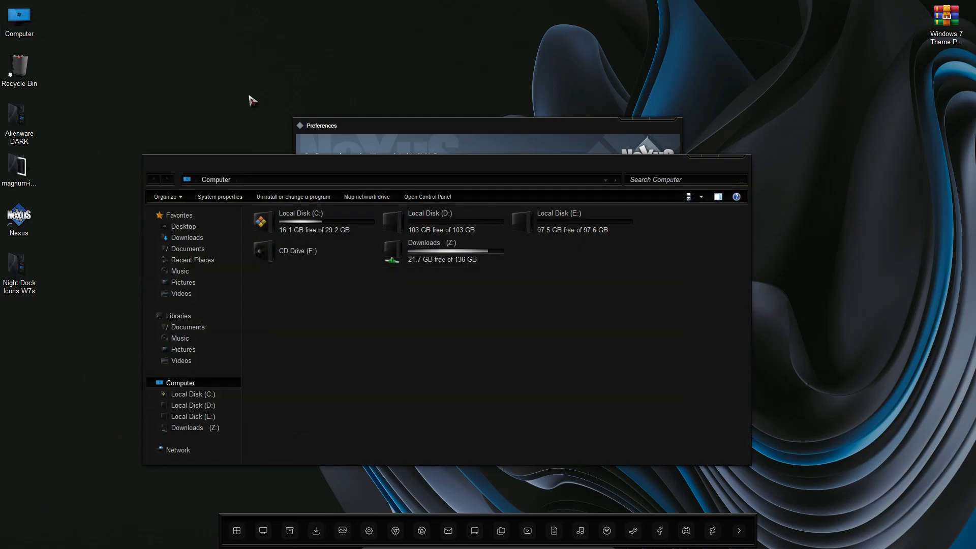
{"action": "left_click_drag", "start_coordinate": [518, 165], "coordinate": [537, 155]}
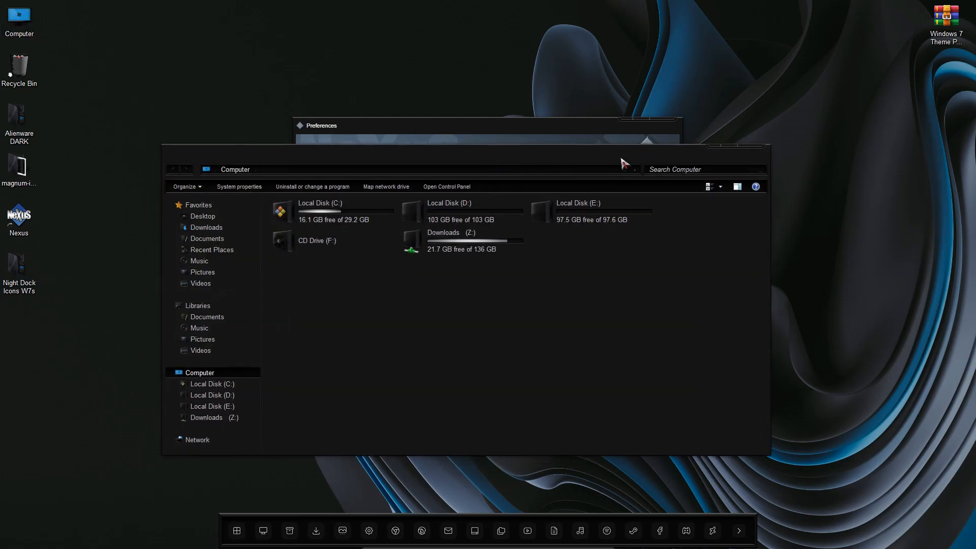
{"action": "left_click", "coordinate": [710, 147]}
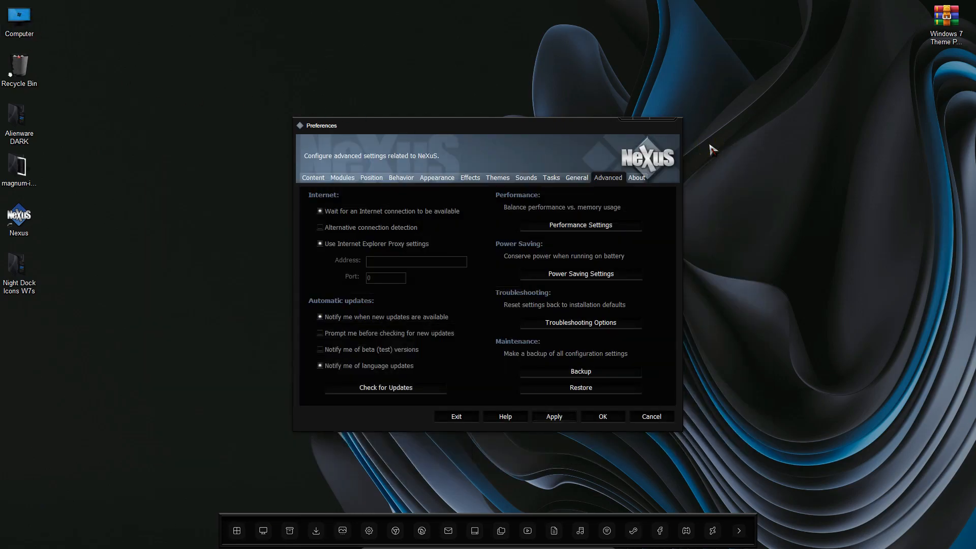
{"action": "key", "text": "alt+Tab"}
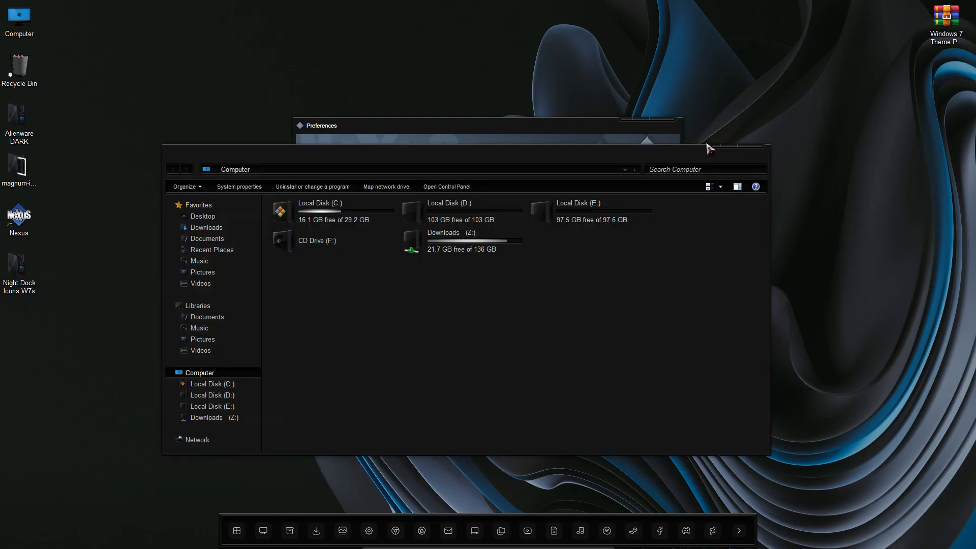
{"action": "left_click", "coordinate": [712, 147]}
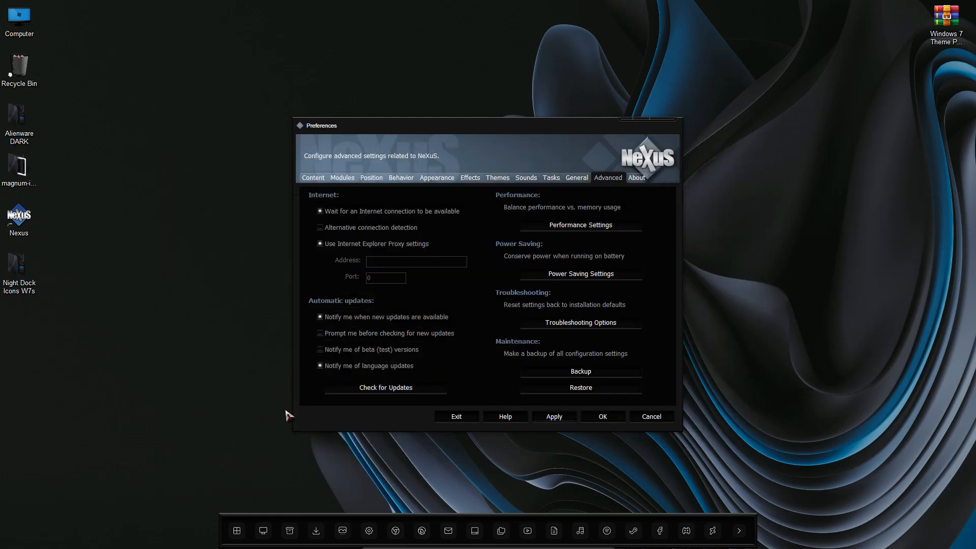
- Turn on showing running applications in the dock within the Nexus content settings and apply it
{"action": "left_click", "coordinate": [321, 180]}
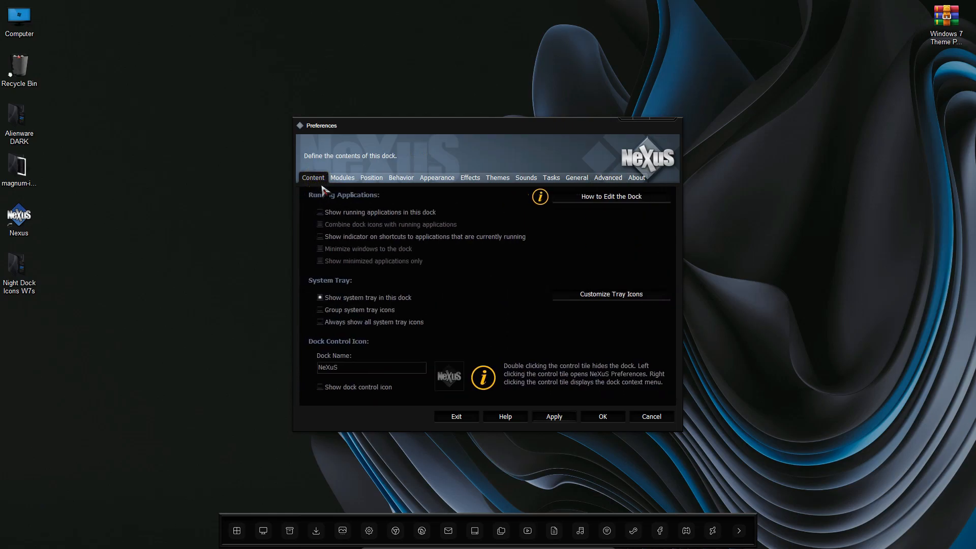
{"action": "left_click", "coordinate": [320, 212]}
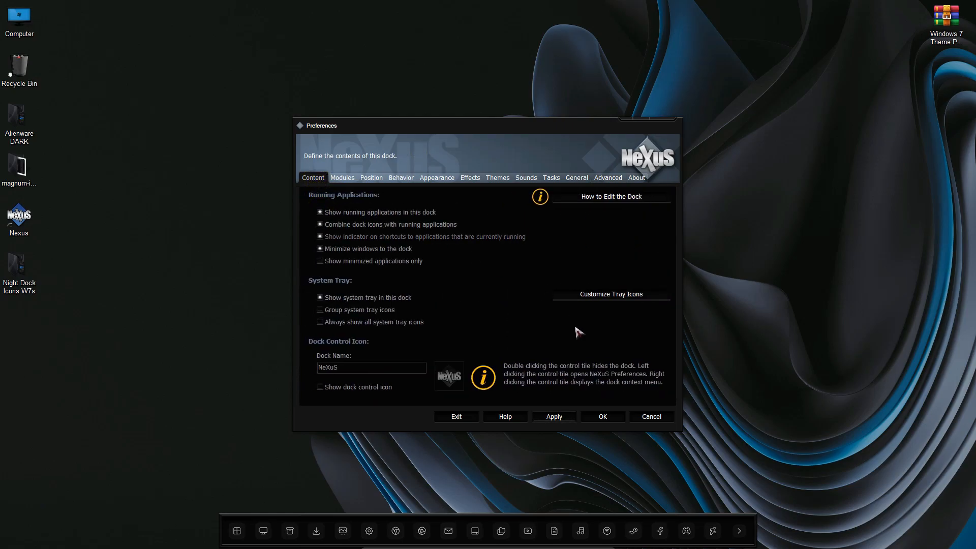
{"action": "left_click", "coordinate": [556, 419]}
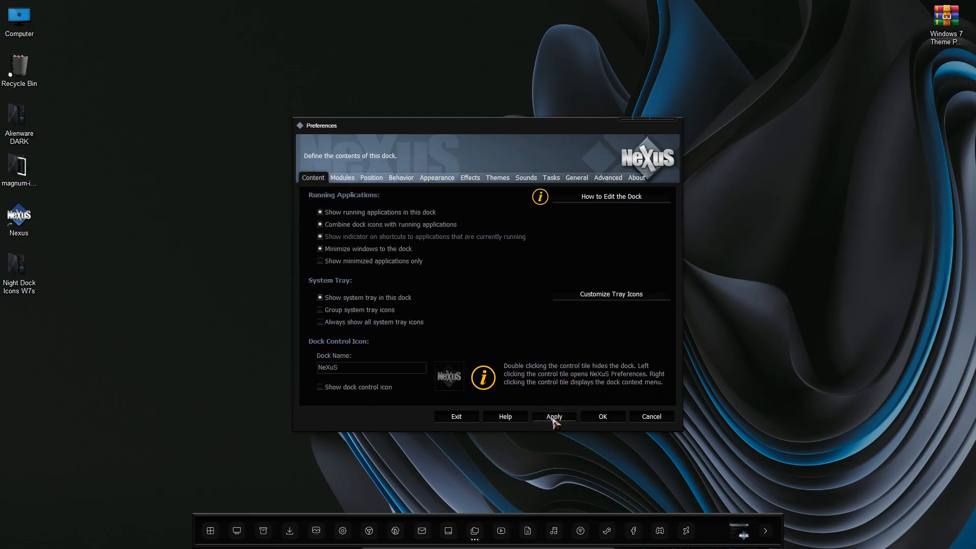
- Bring back the Computer window, minimize it again and preview it from its dock icon
{"action": "key", "text": "alt+Tab"}
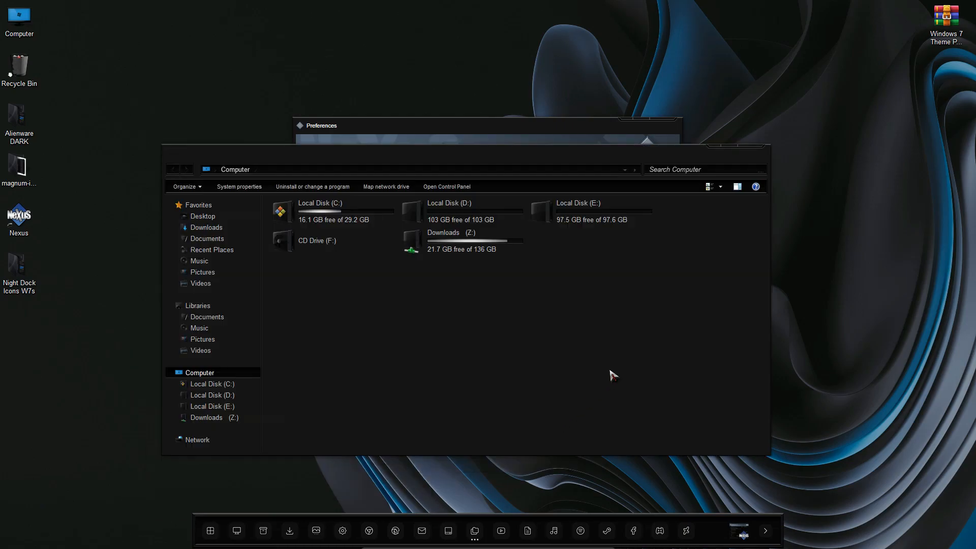
{"action": "left_click", "coordinate": [714, 151]}
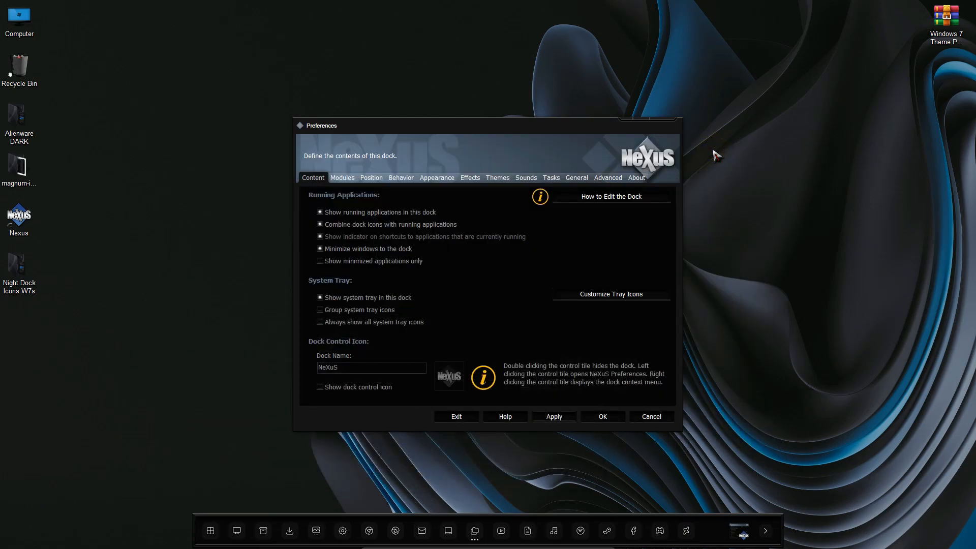
{"action": "mouse_move", "coordinate": [475, 529]}
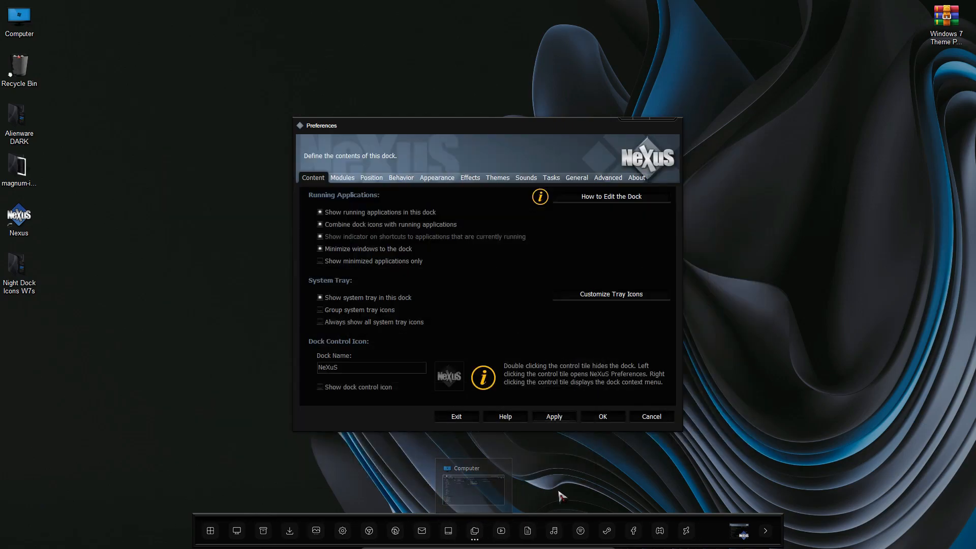
- Open the dock's position settings and check how the dock behaves when the restored Computer window is maximized
{"action": "left_click", "coordinate": [343, 179]}
{"action": "left_click", "coordinate": [371, 179]}
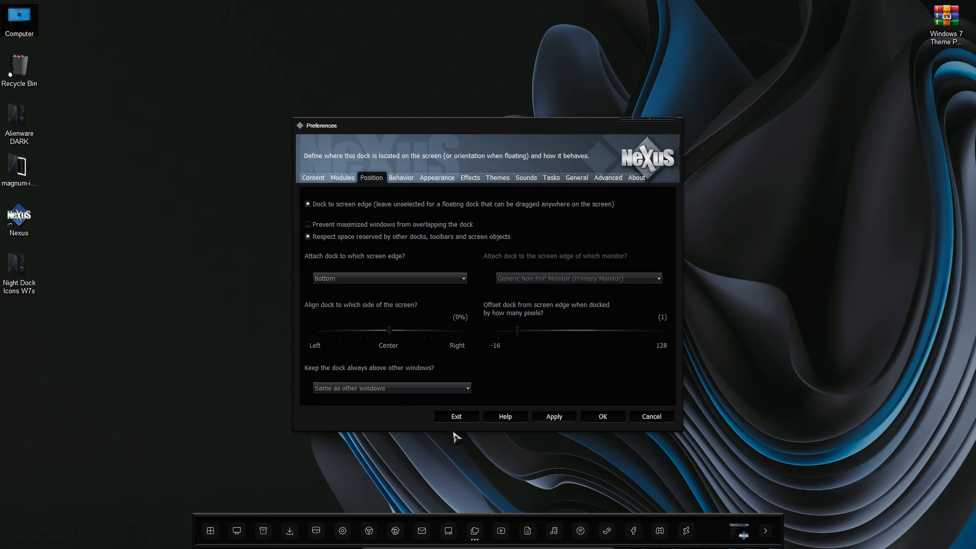
{"action": "left_click", "coordinate": [475, 530]}
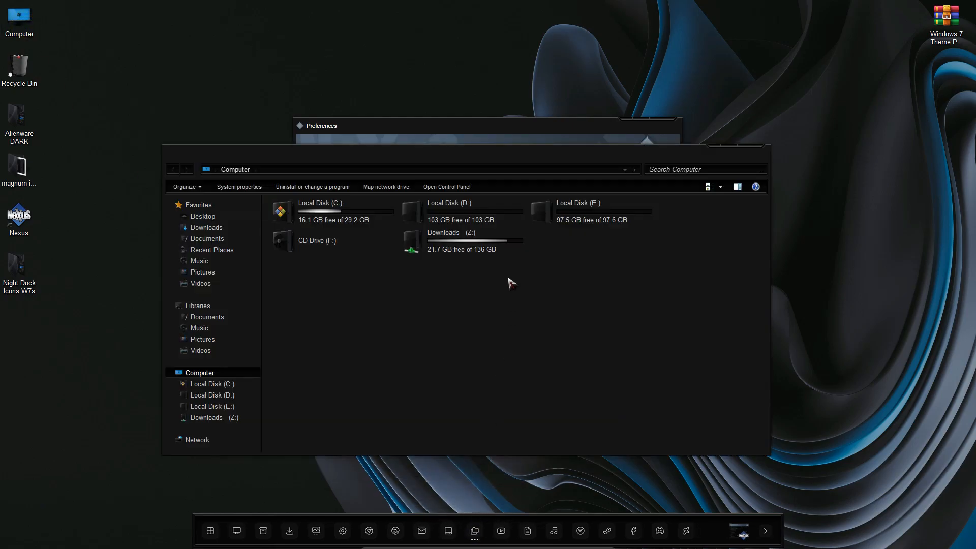
{"action": "double_click", "coordinate": [510, 152]}
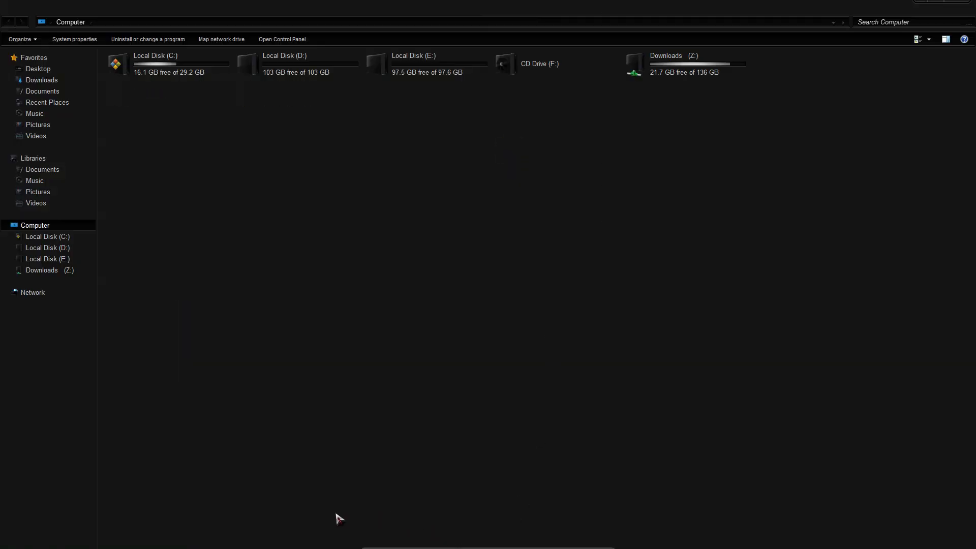
{"action": "double_click", "coordinate": [502, 13]}
{"action": "left_click", "coordinate": [467, 131]}
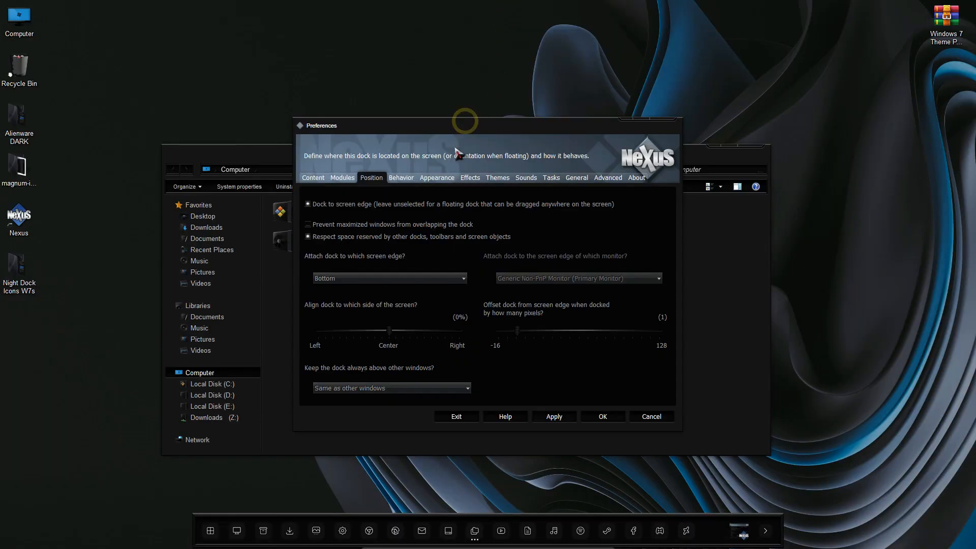
- Prevent maximized windows from overlapping the dock, keep it always above other windows, and apply the position settings
{"action": "left_click", "coordinate": [308, 225]}
{"action": "left_click", "coordinate": [376, 388]}
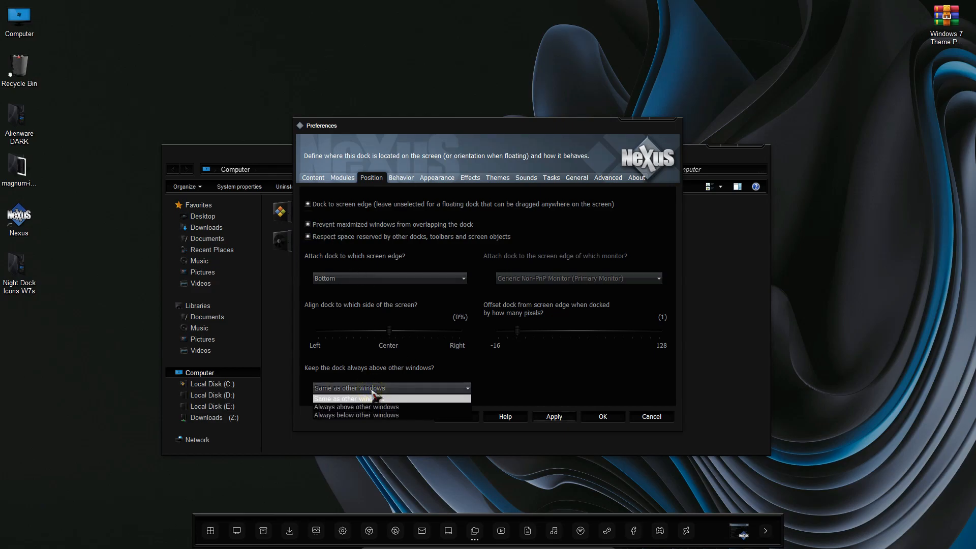
{"action": "left_click", "coordinate": [359, 407]}
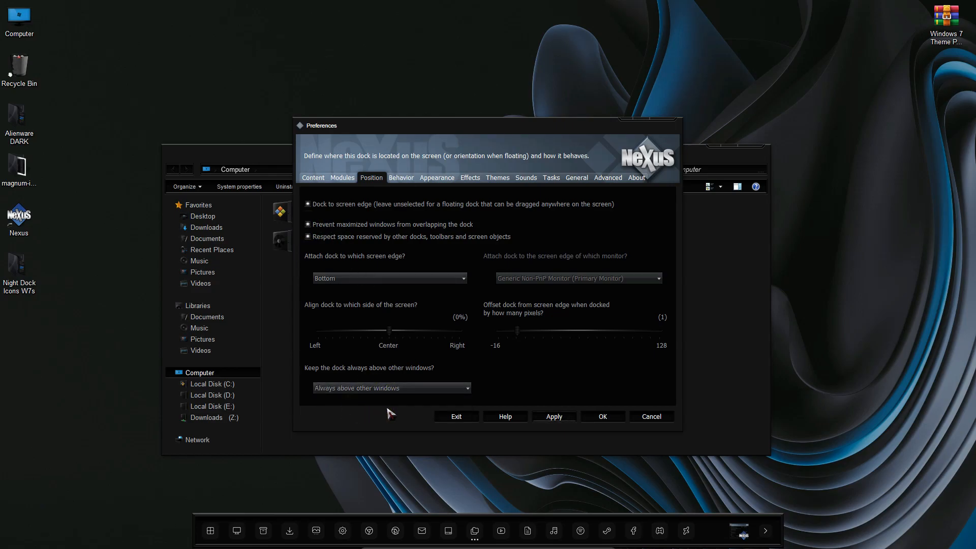
{"action": "left_click", "coordinate": [555, 417]}
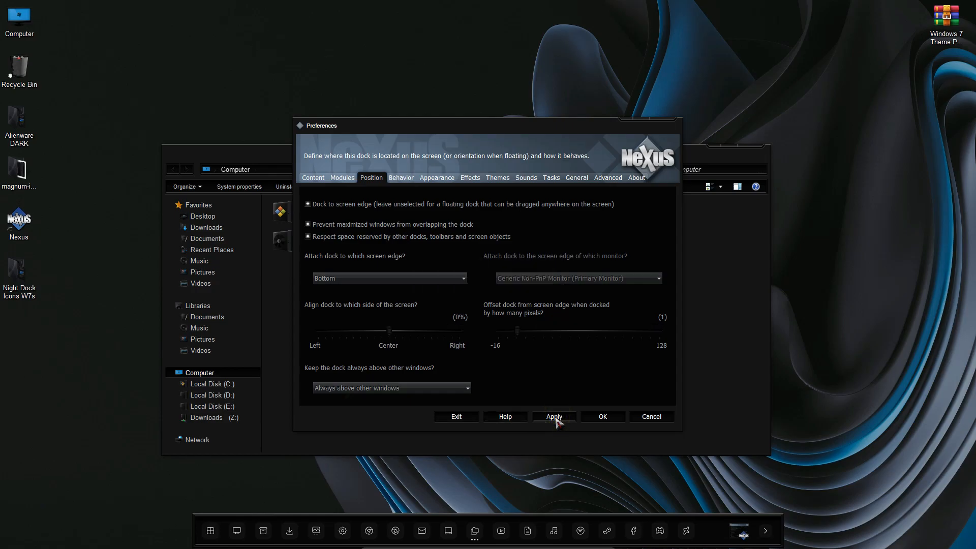
- Maximize the Computer window to check its space against the dock, and try the icons at the dock's end
{"action": "left_click", "coordinate": [731, 292]}
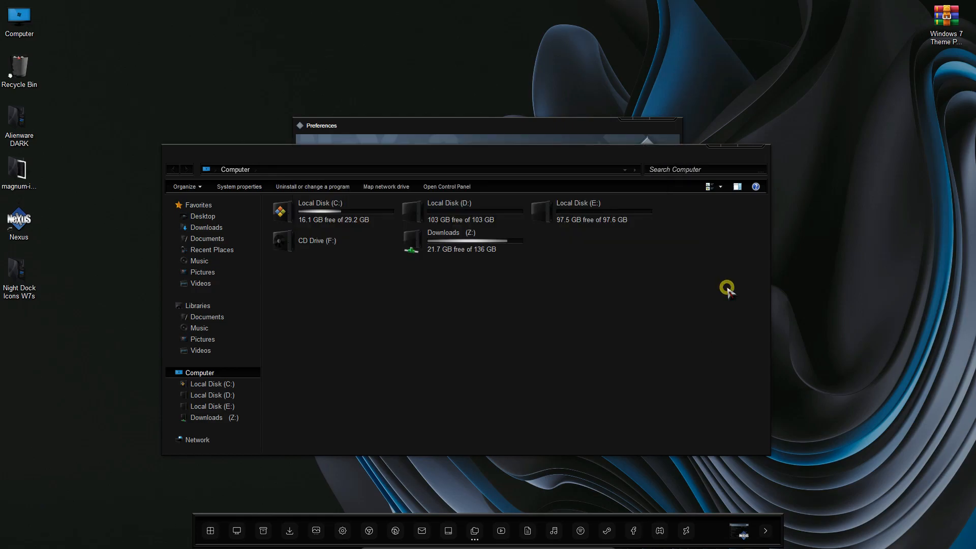
{"action": "double_click", "coordinate": [624, 158]}
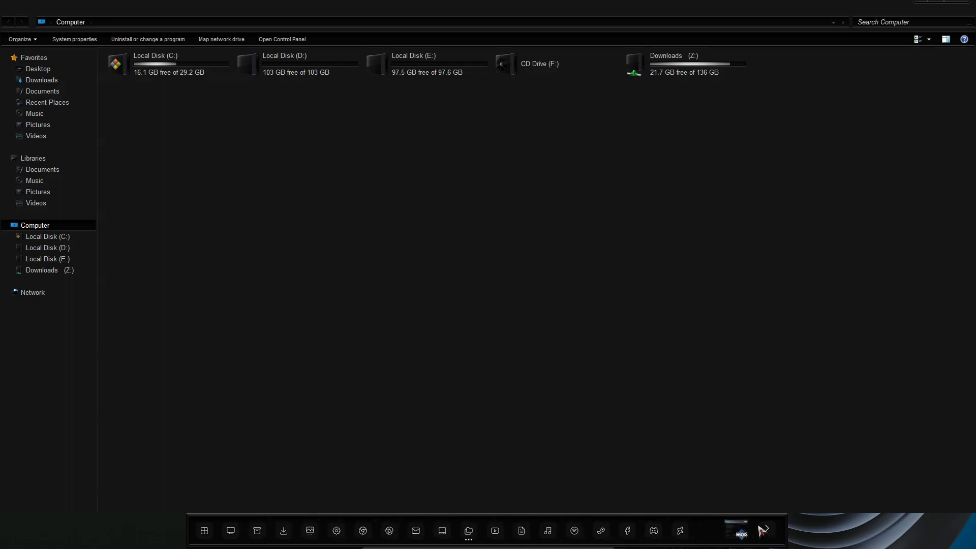
{"action": "left_click", "coordinate": [766, 530]}
{"action": "left_click", "coordinate": [742, 530]}
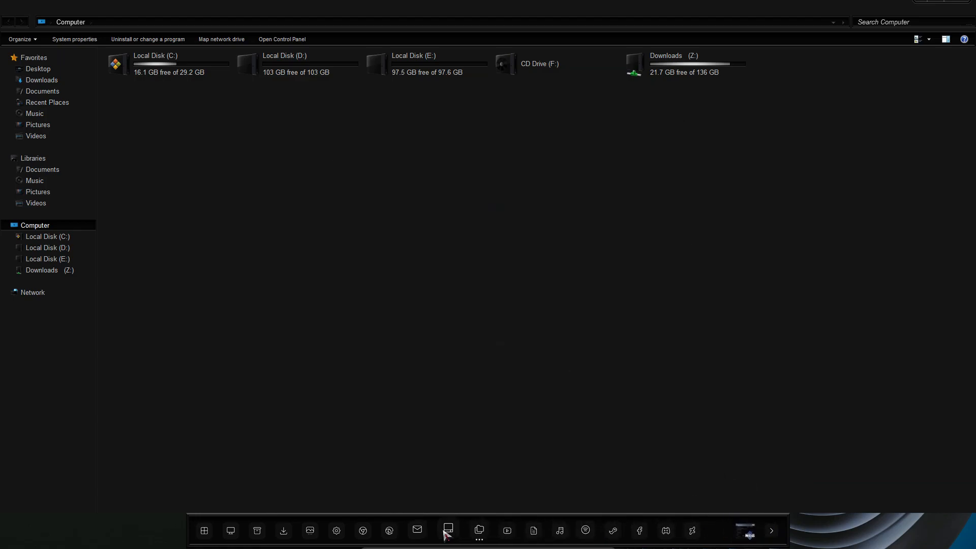
- Open three more Computer windows and minimize them into the dock
{"action": "key", "text": "super+e"}
{"action": "key", "text": "super+e"}
{"action": "key", "text": "super+e"}
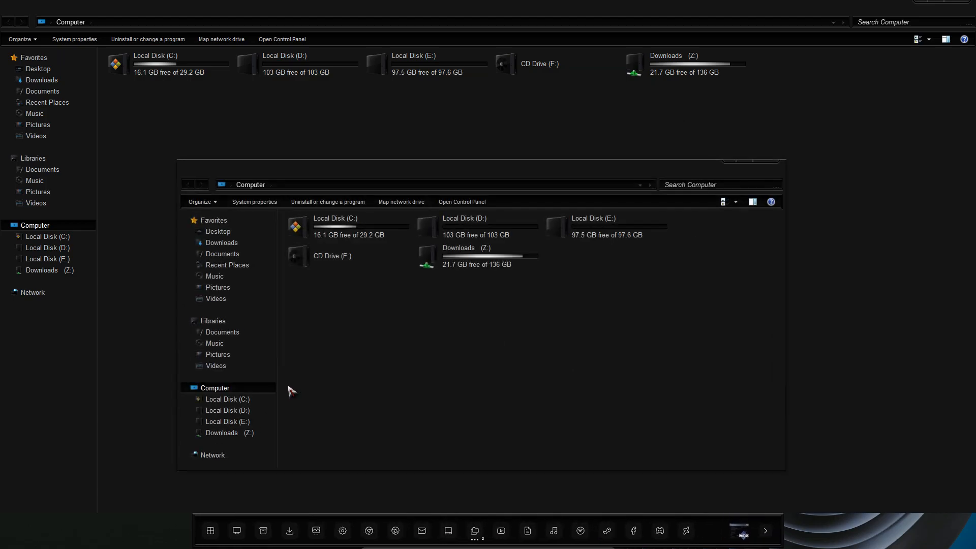
{"action": "left_click", "coordinate": [763, 192]}
{"action": "left_click", "coordinate": [747, 176]}
{"action": "left_click", "coordinate": [732, 161]}
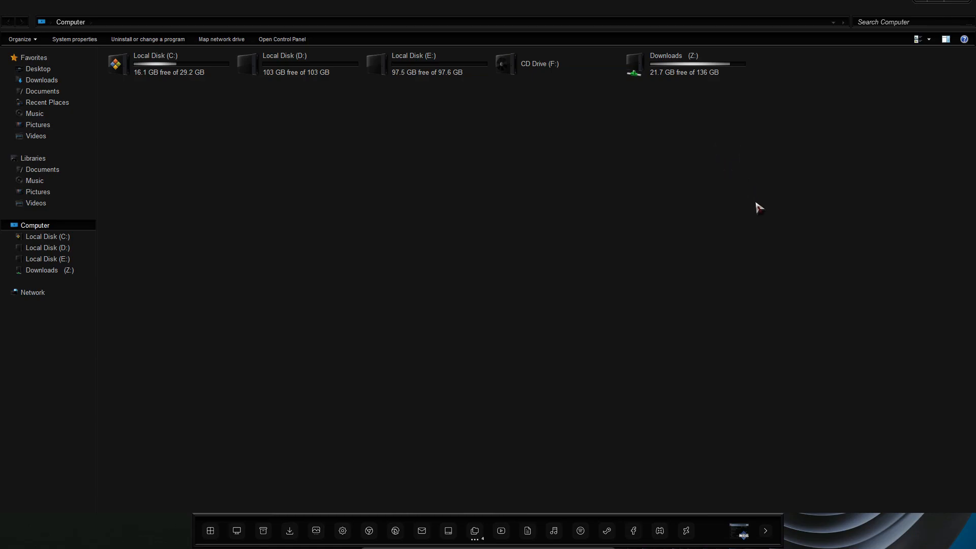
- Close the three extra Computer windows from their dock previews and minimize the remaining one
{"action": "mouse_move", "coordinate": [478, 530]}
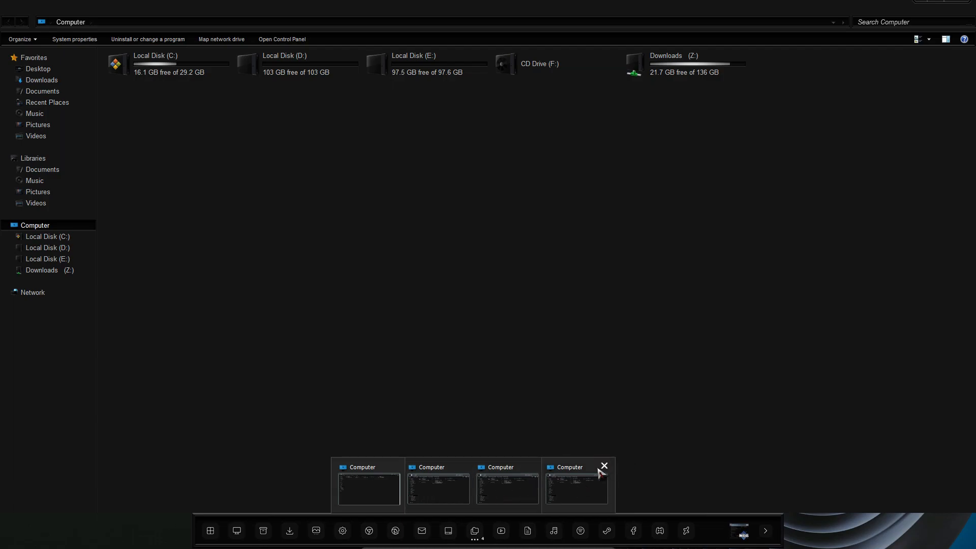
{"action": "left_click", "coordinate": [603, 466]}
{"action": "left_click", "coordinate": [569, 466]}
{"action": "left_click", "coordinate": [484, 490]}
{"action": "mouse_move", "coordinate": [476, 522]}
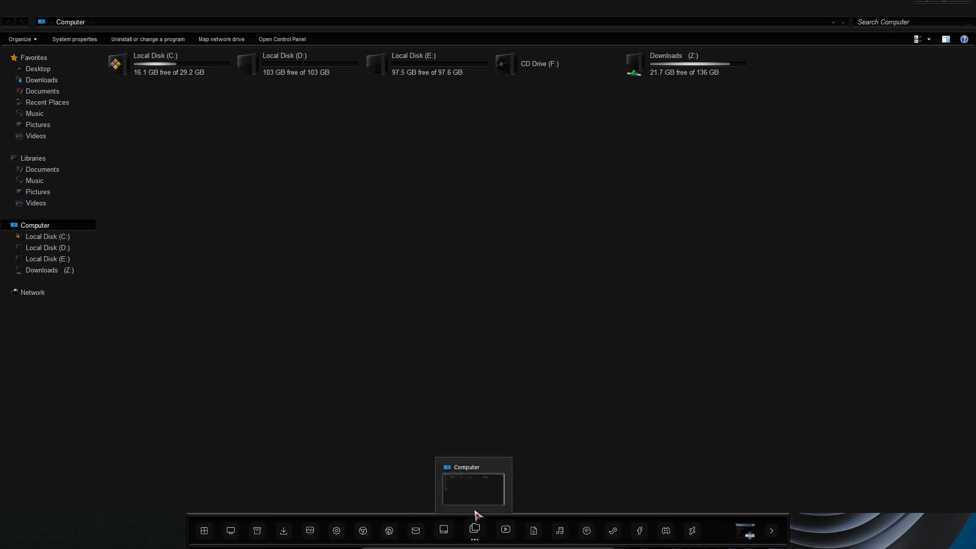
{"action": "left_click", "coordinate": [474, 495]}
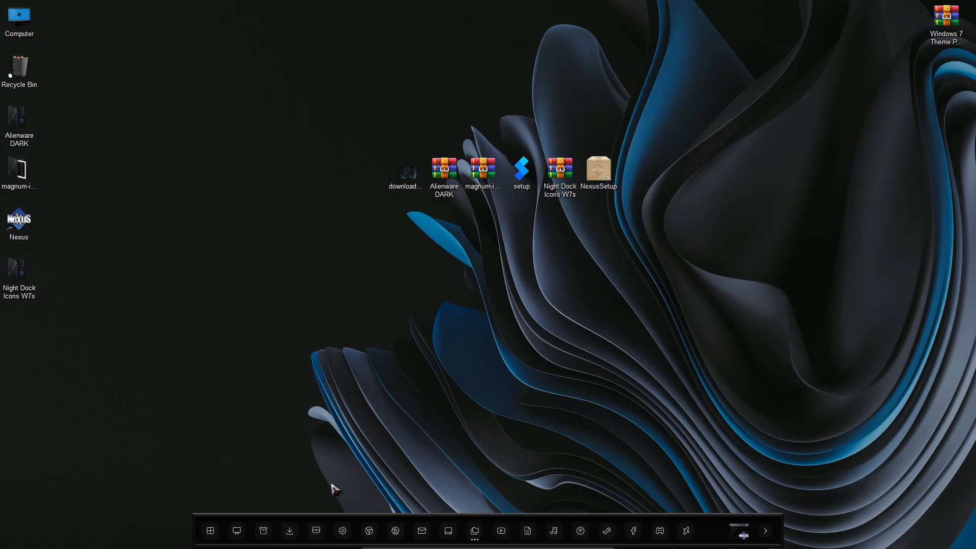
- Clear the theme folders, archives, installers and Nexus shortcut from the desktop
{"action": "right_click", "coordinate": [339, 369]}
{"action": "left_click", "coordinate": [97, 304]}
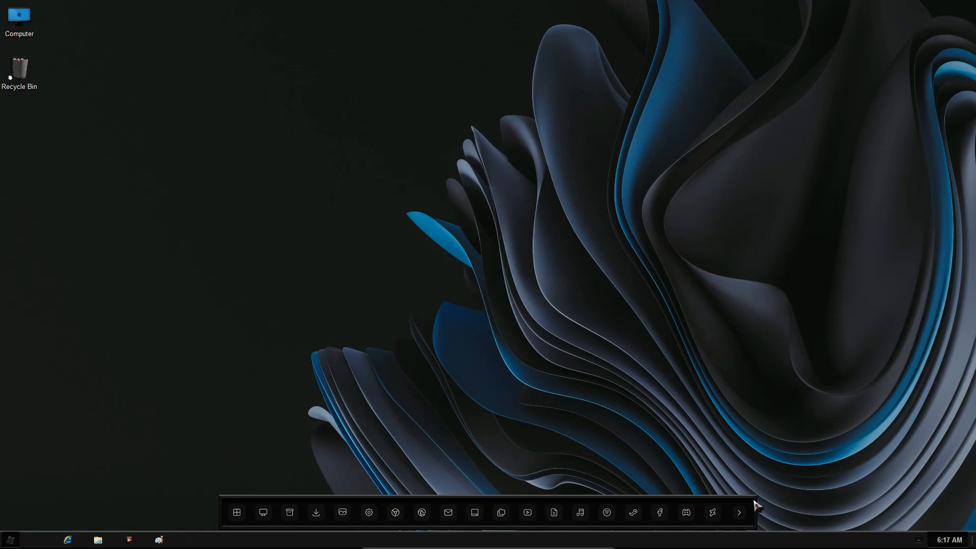
- Open the Nexus Preferences at the dock's position settings
{"action": "right_click", "coordinate": [755, 504]}
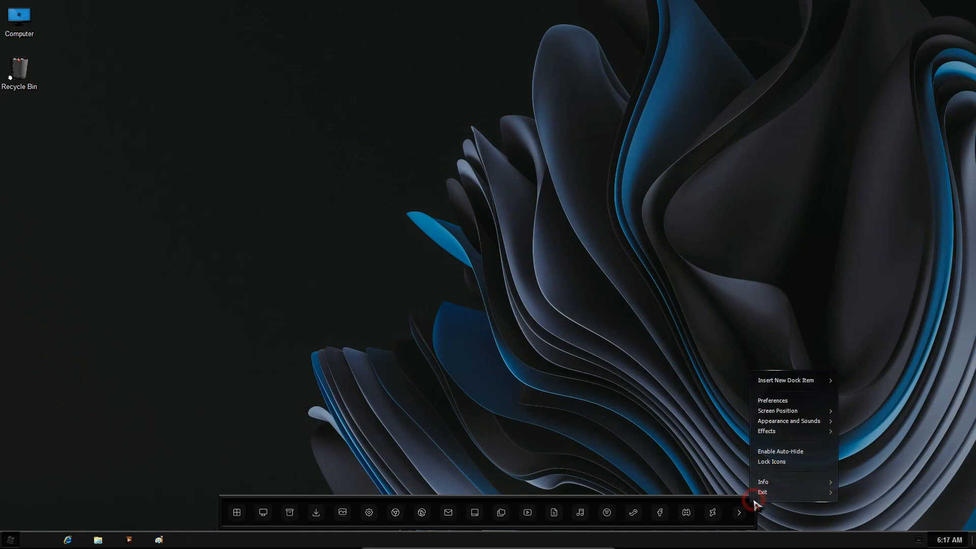
{"action": "left_click", "coordinate": [773, 401]}
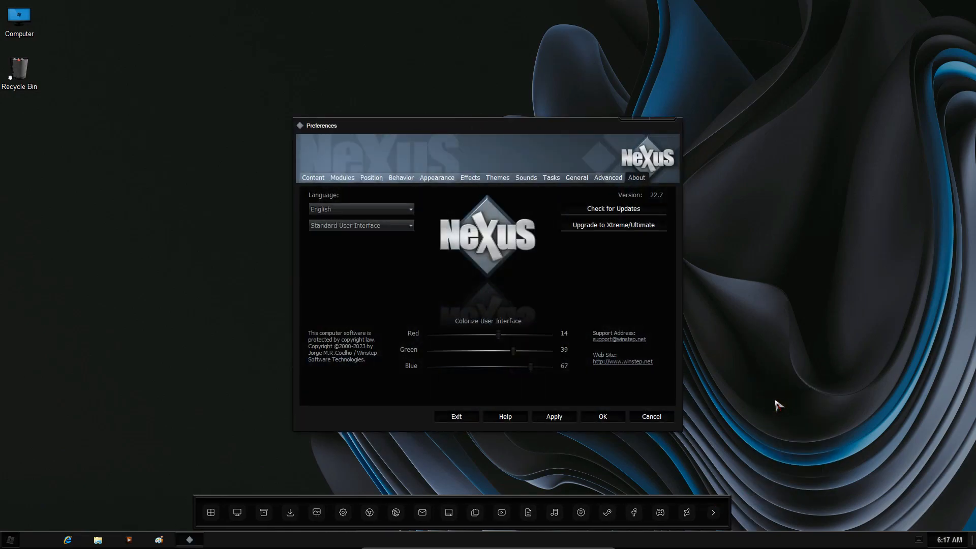
{"action": "left_click", "coordinate": [372, 178]}
- Attach the dock to the Right screen edge and apply the change
{"action": "left_click", "coordinate": [370, 278]}
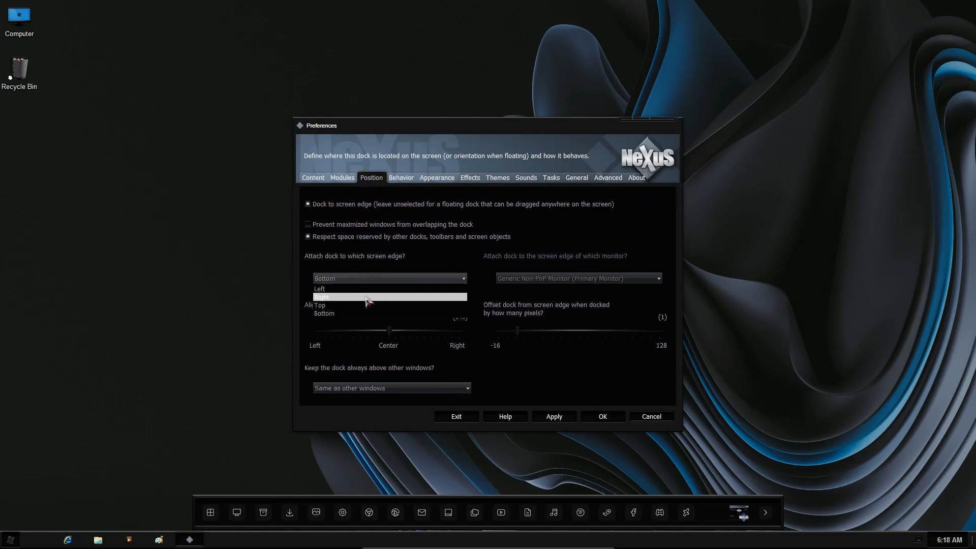
{"action": "left_click", "coordinate": [366, 298]}
{"action": "left_click", "coordinate": [549, 416]}
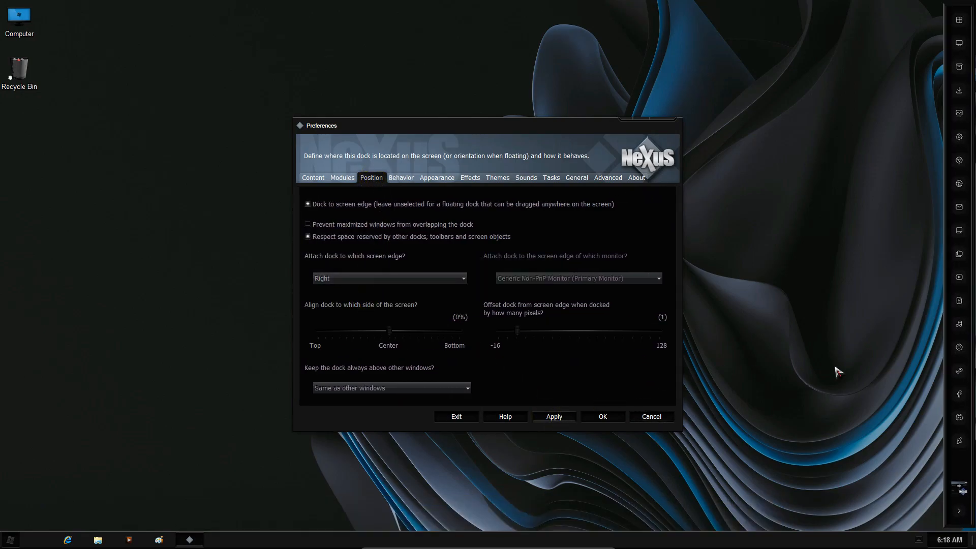
- Attach the dock to the Left screen edge, apply the change and open Computer from the dock
{"action": "left_click", "coordinate": [421, 279]}
{"action": "left_click", "coordinate": [413, 289]}
{"action": "left_click", "coordinate": [557, 420]}
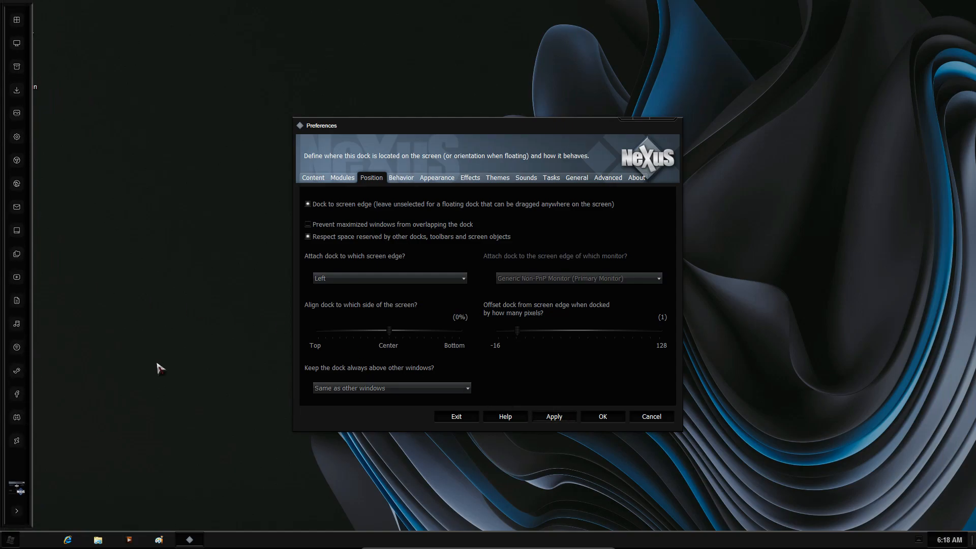
{"action": "left_click", "coordinate": [19, 44]}
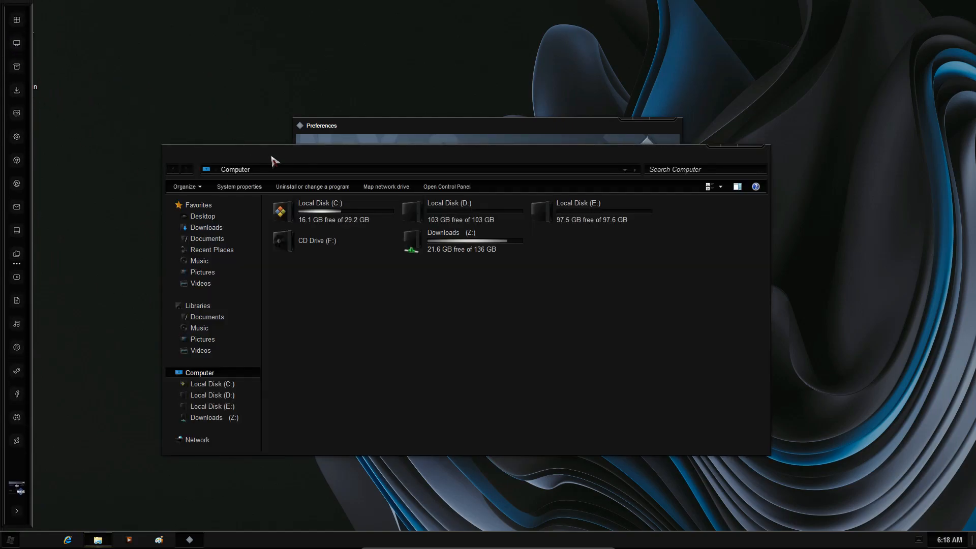
- Move the Computer window and maximize it to check how it fits around the dock
{"action": "left_click_drag", "start_coordinate": [272, 157], "coordinate": [229, 114]}
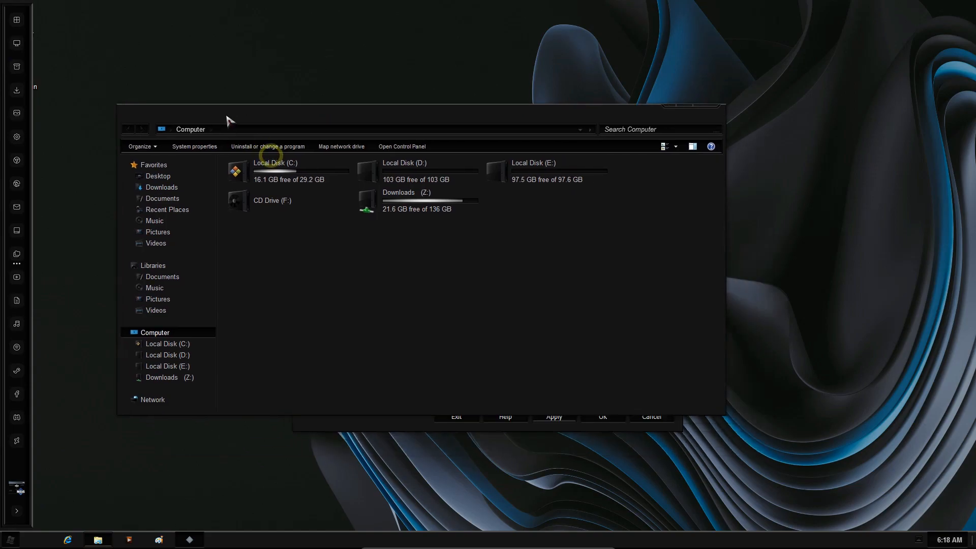
{"action": "double_click", "coordinate": [224, 113]}
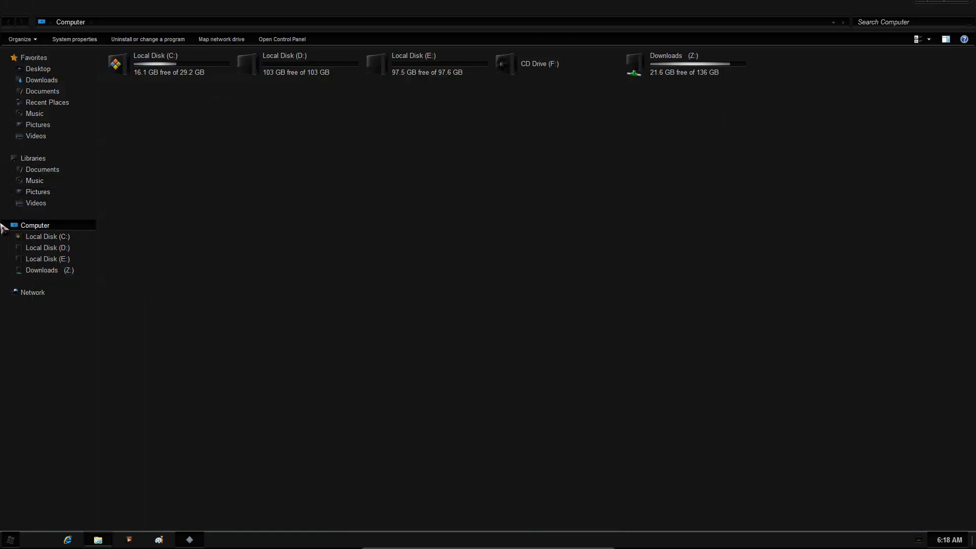
{"action": "left_click", "coordinate": [245, 233]}
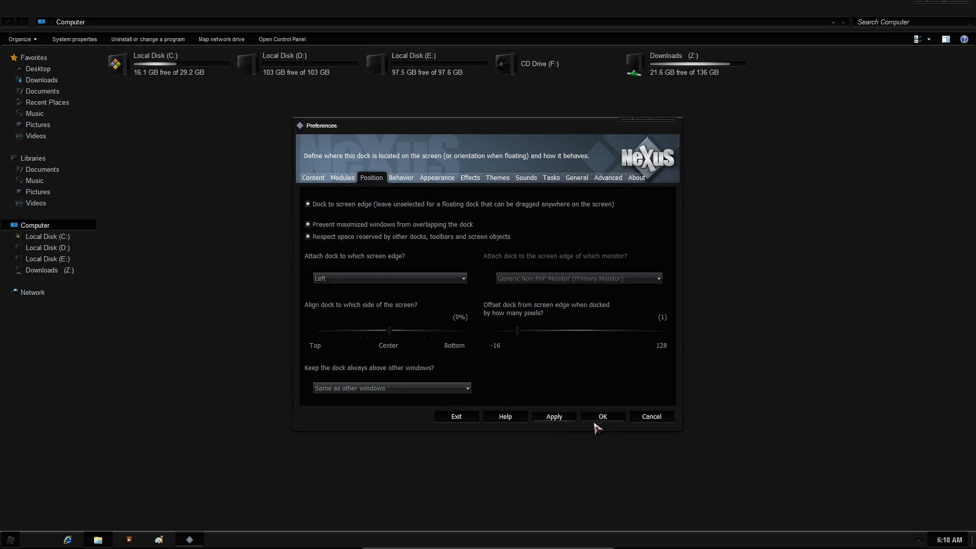
- Reapply the dock position settings, set the dock to Always above other windows and apply the change
{"action": "left_click", "coordinate": [553, 417]}
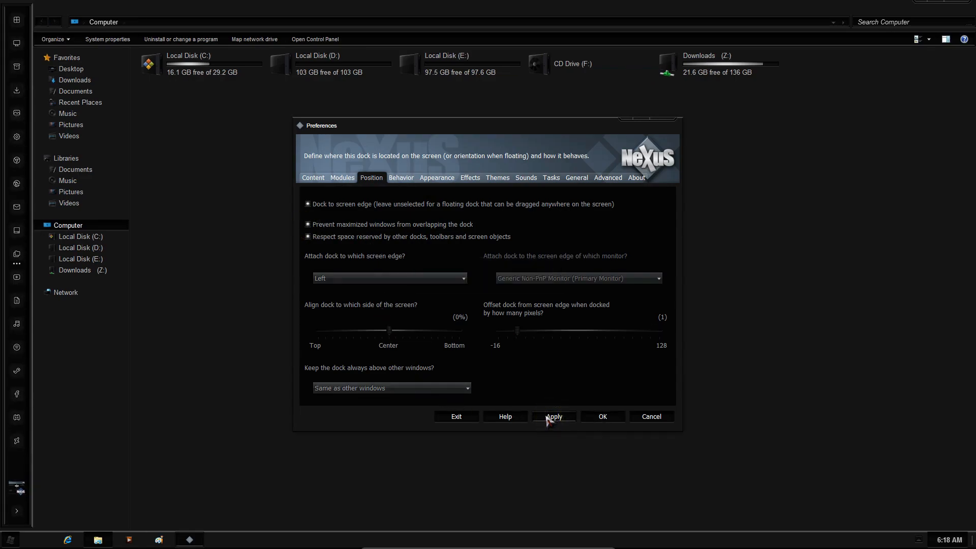
{"action": "left_click", "coordinate": [404, 389]}
{"action": "left_click", "coordinate": [395, 405]}
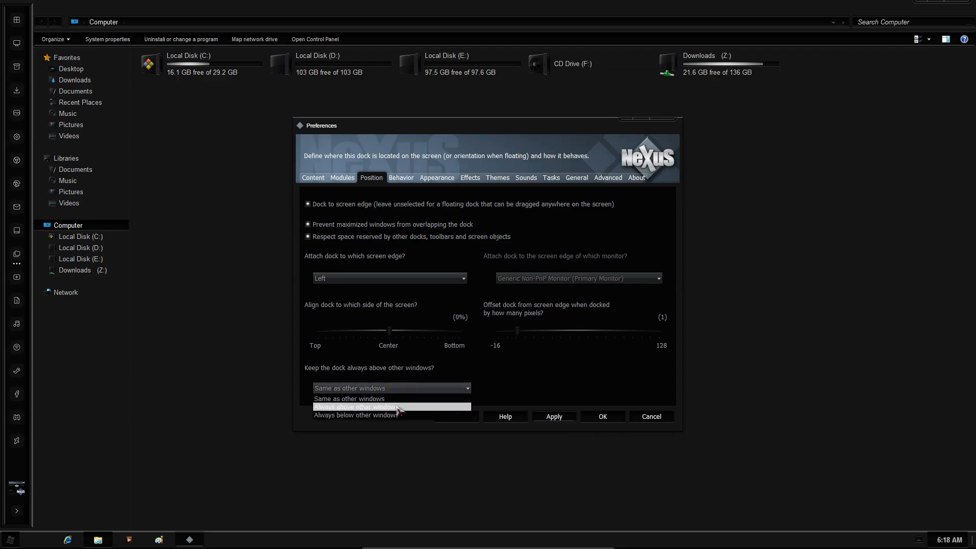
{"action": "left_click", "coordinate": [547, 418]}
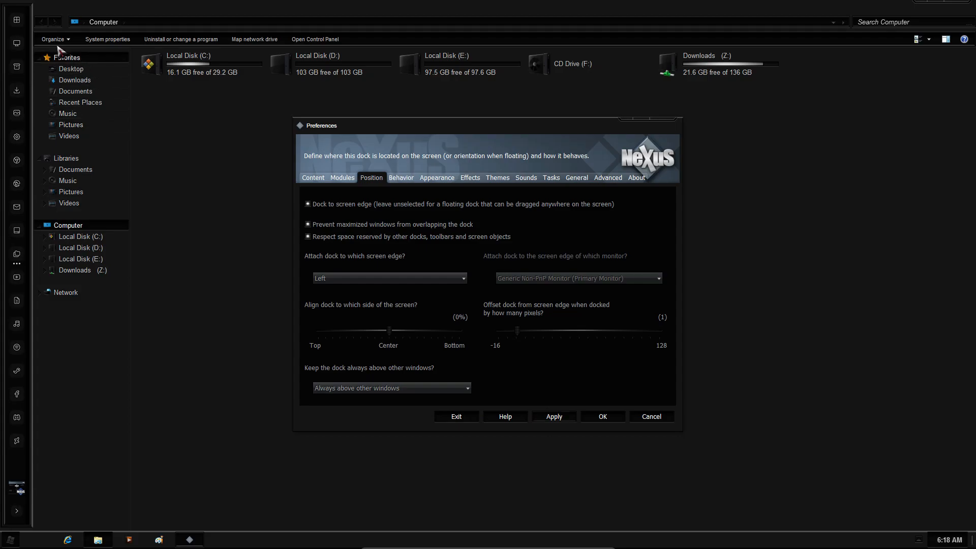
- Restore the Computer window to a smaller size and maximize it again to test the dock's stacking behaviour
{"action": "left_click_drag", "start_coordinate": [250, 9], "coordinate": [254, 97]}
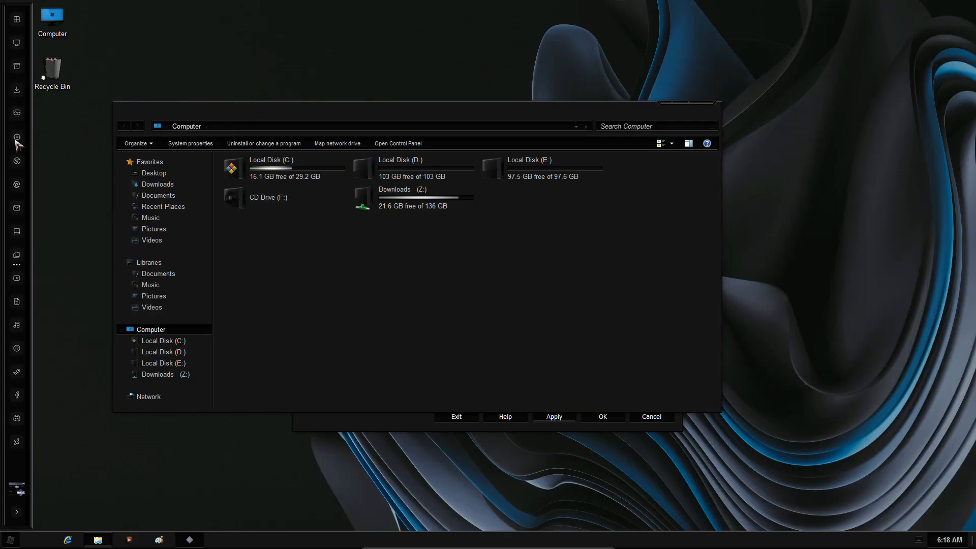
{"action": "left_click", "coordinate": [319, 108]}
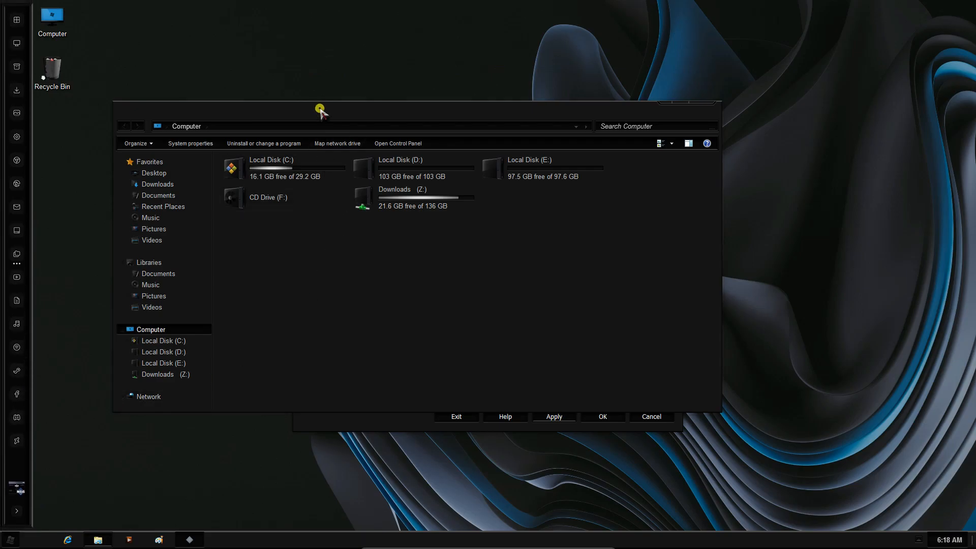
{"action": "double_click", "coordinate": [319, 109]}
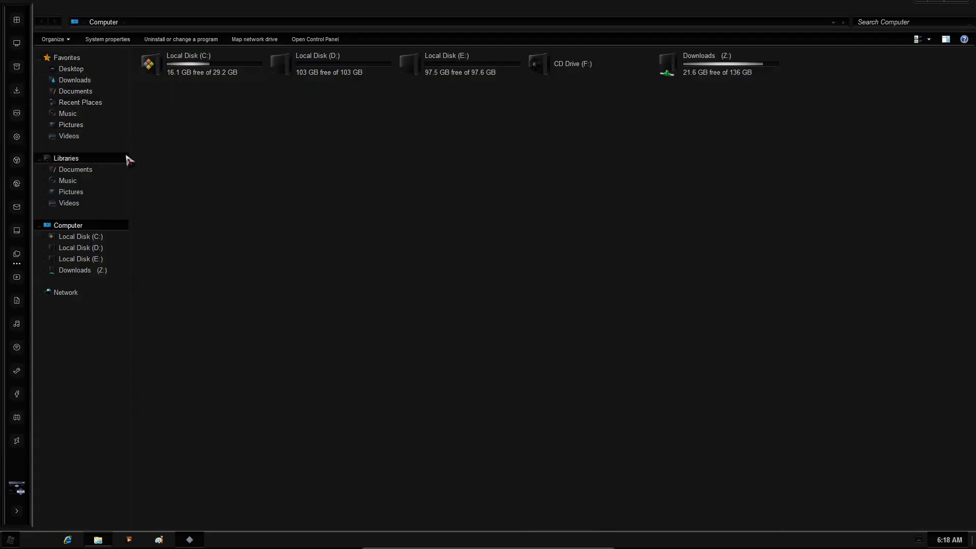
- Disable Show running applications in this dock in the Nexus content preferences, apply it and return to the Computer window
{"action": "key", "text": "alt+Tab"}
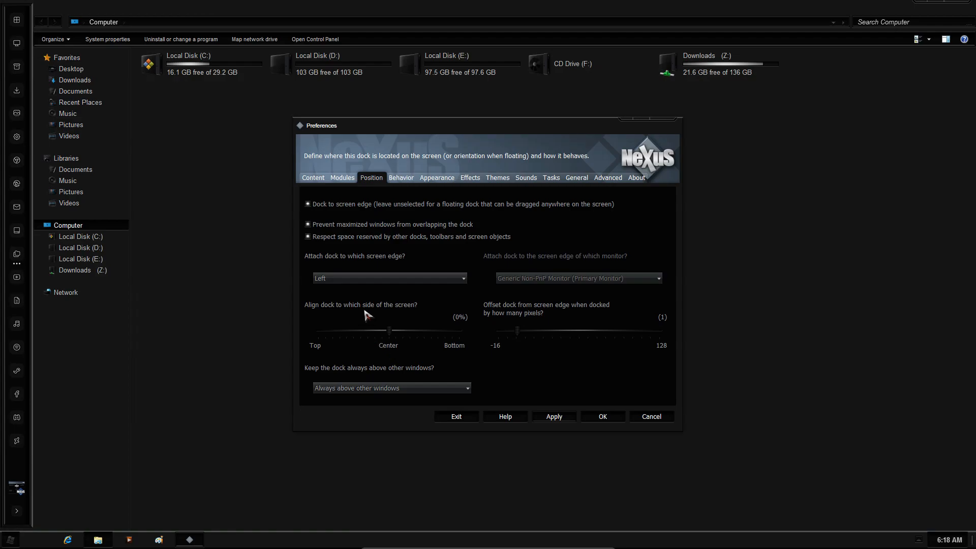
{"action": "left_click", "coordinate": [311, 179]}
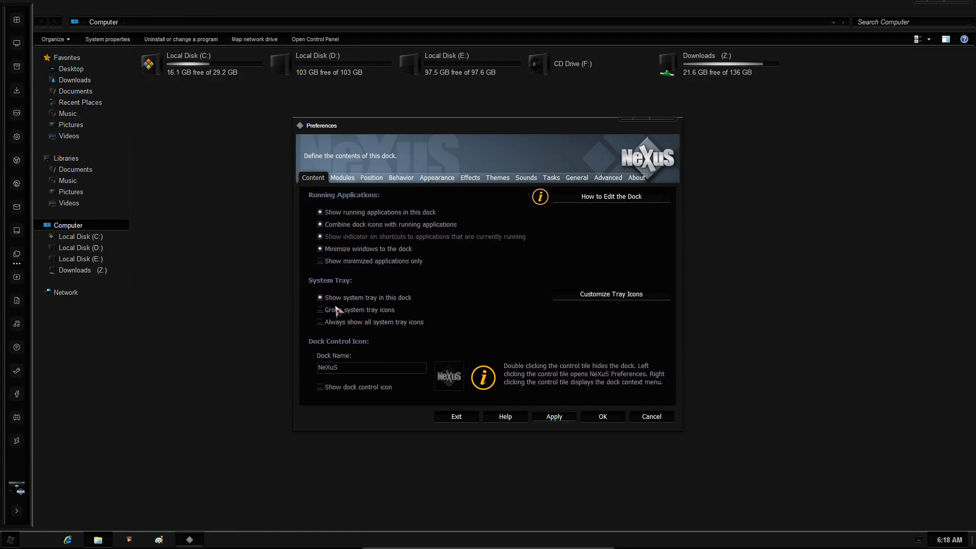
{"action": "left_click", "coordinate": [320, 212]}
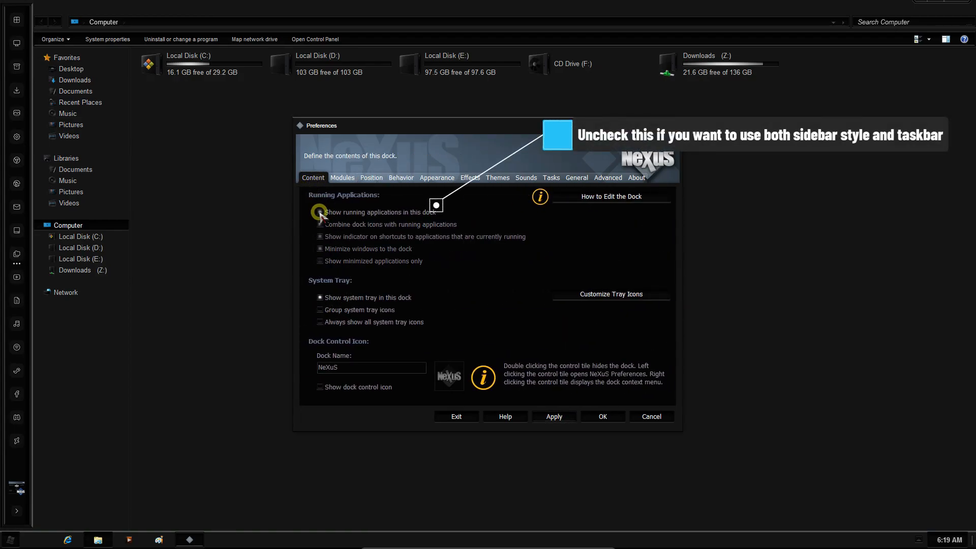
{"action": "left_click", "coordinate": [546, 416]}
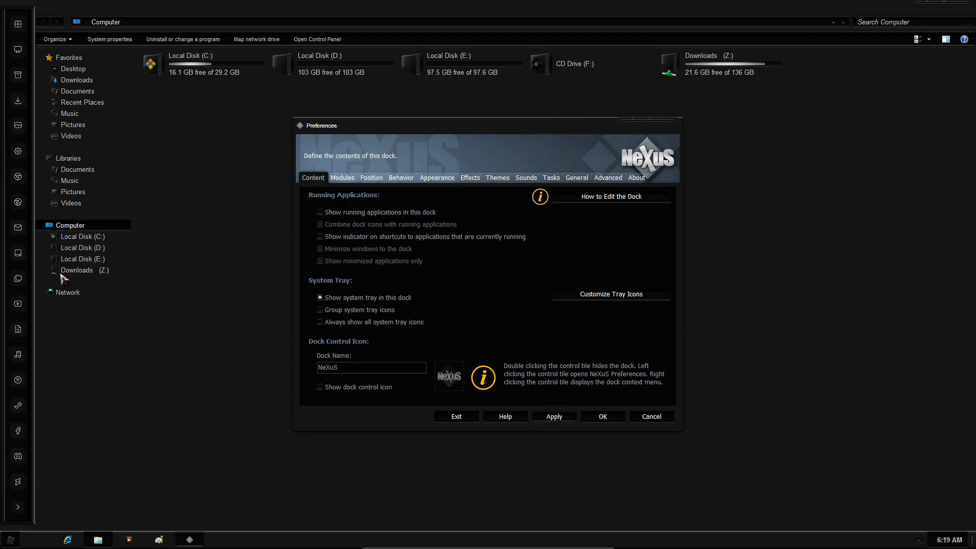
{"action": "left_click", "coordinate": [187, 333]}
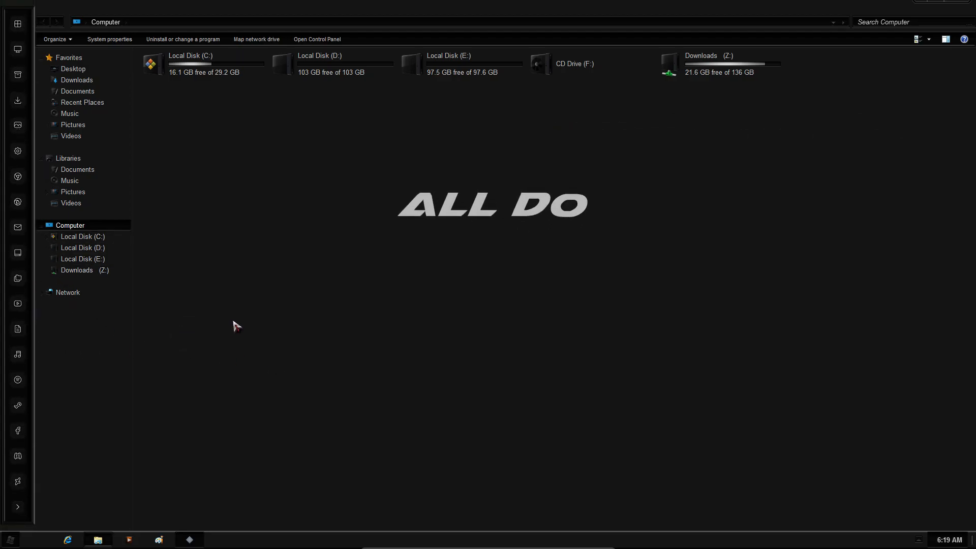